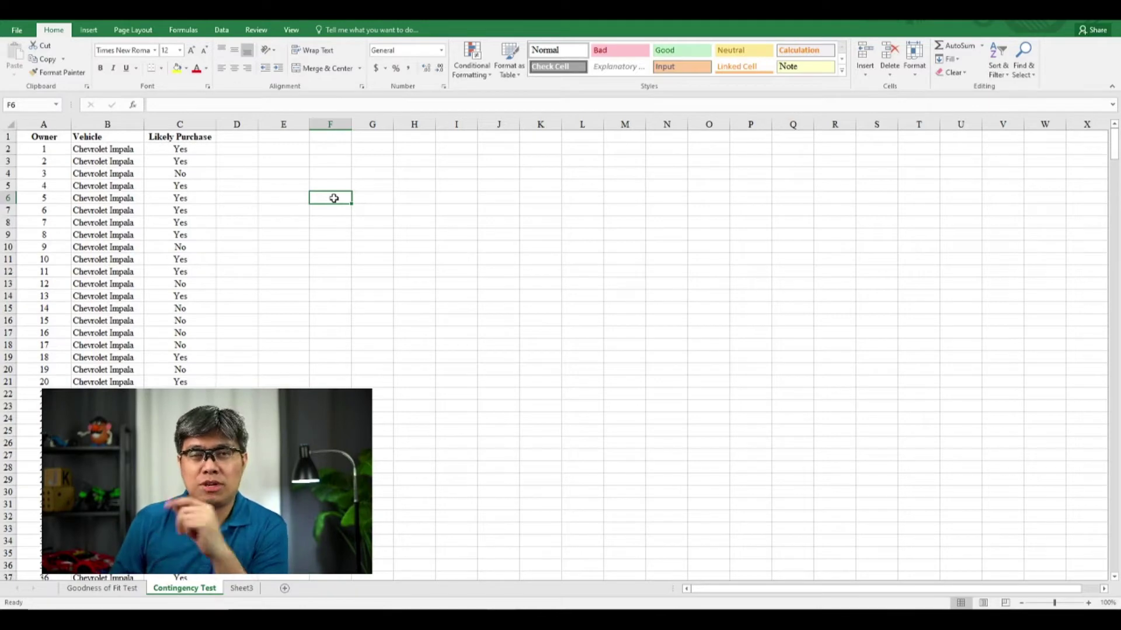
# Insert a pivot table from the purchase data on this sheet at cell E2
pyautogui.click(104, 172)
pyautogui.click(89, 29)
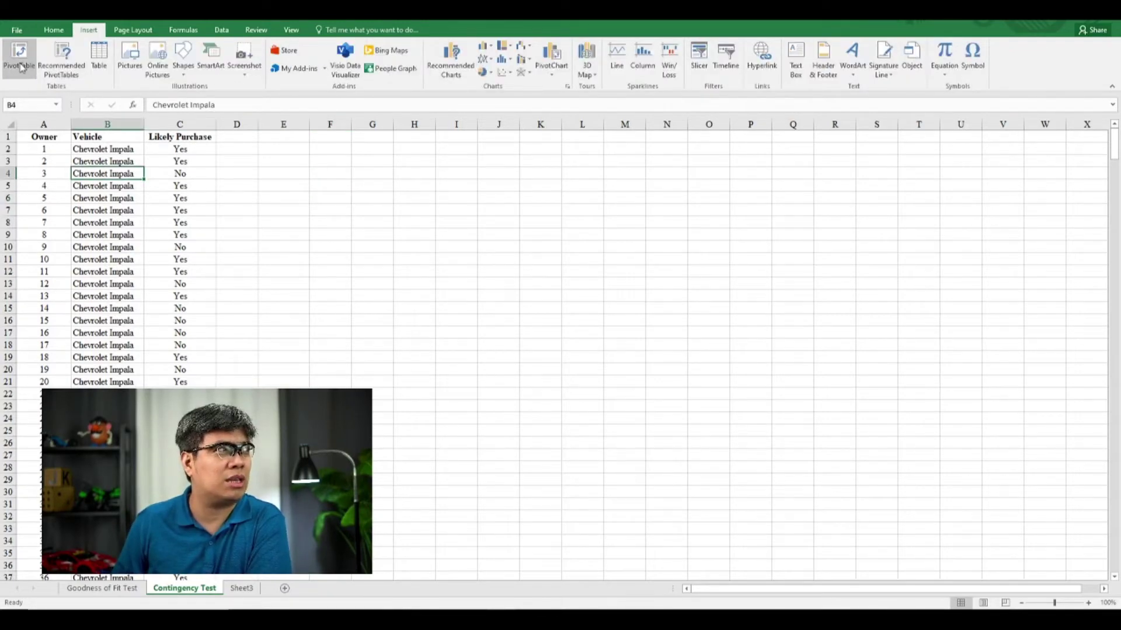
pyautogui.click(21, 68)
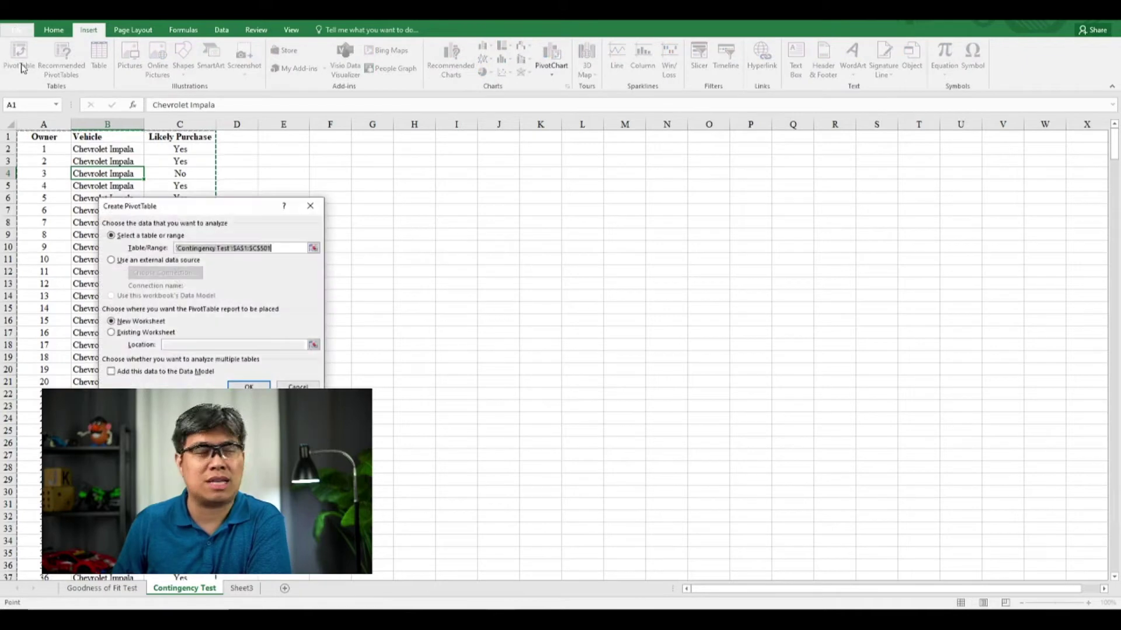
pyautogui.click(120, 332)
pyautogui.click(313, 344)
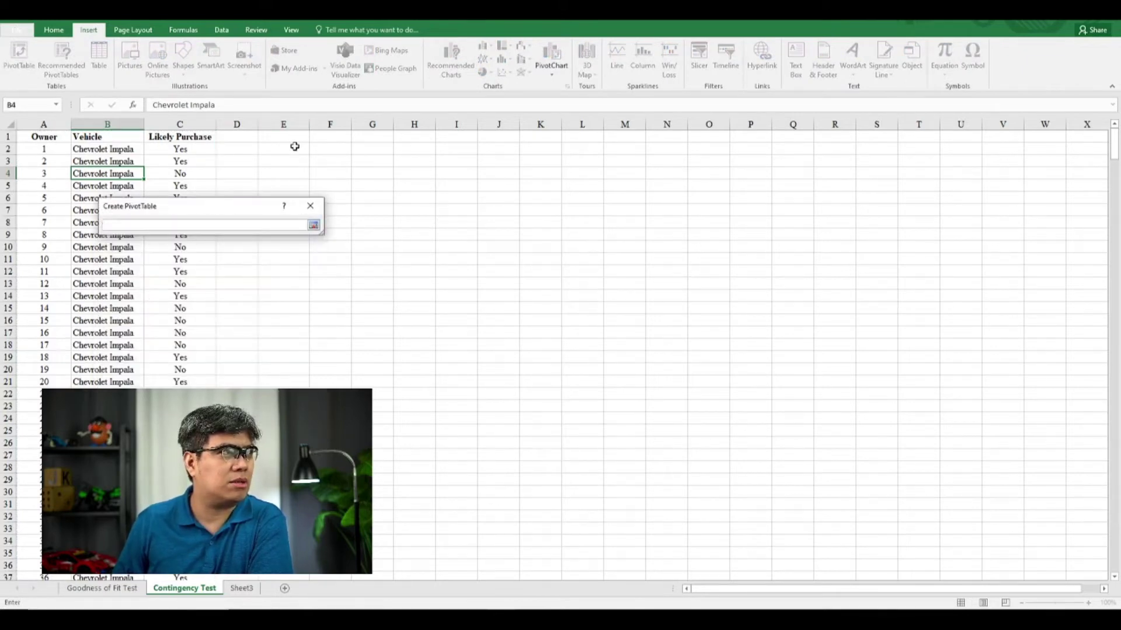
pyautogui.click(295, 147)
pyautogui.press('Return')
pyautogui.press('Return')
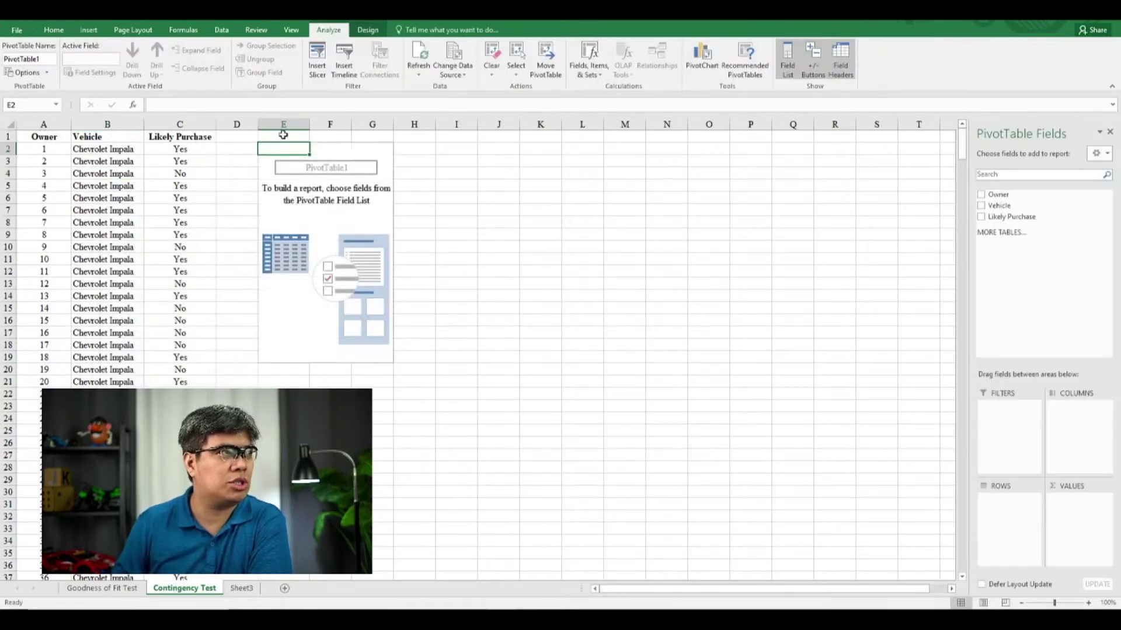
# Put Vehicle in the pivot rows and Likely Purchase in the columns and values
pyautogui.moveTo(999, 205); pyautogui.dragTo(1015, 508)
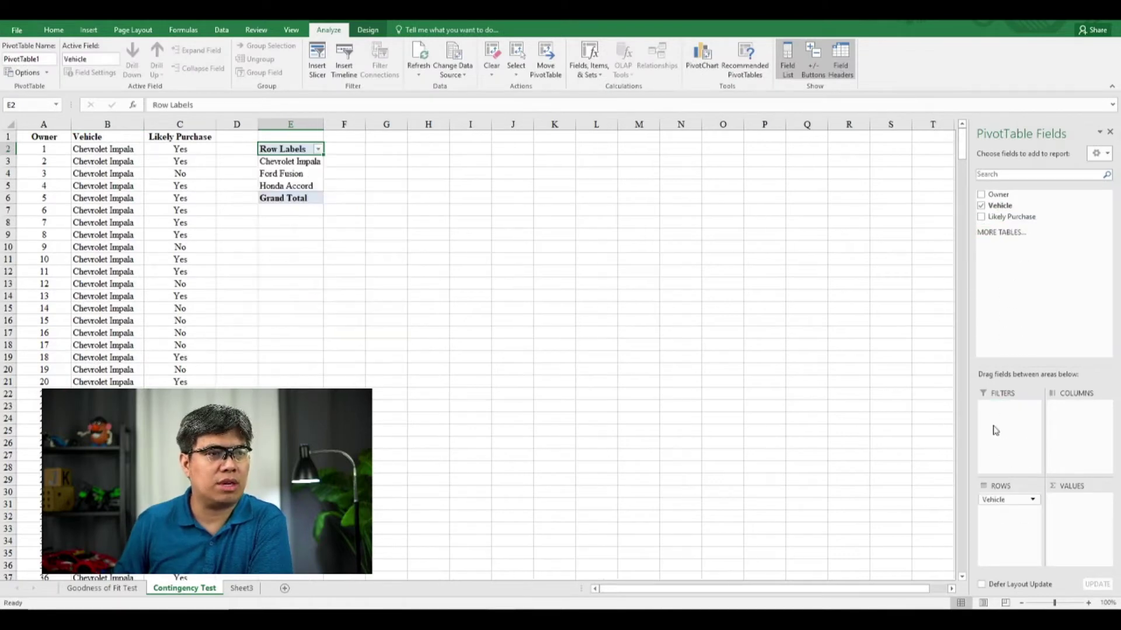
pyautogui.moveTo(1003, 216); pyautogui.dragTo(1089, 426)
pyautogui.moveTo(1001, 218); pyautogui.dragTo(1068, 514)
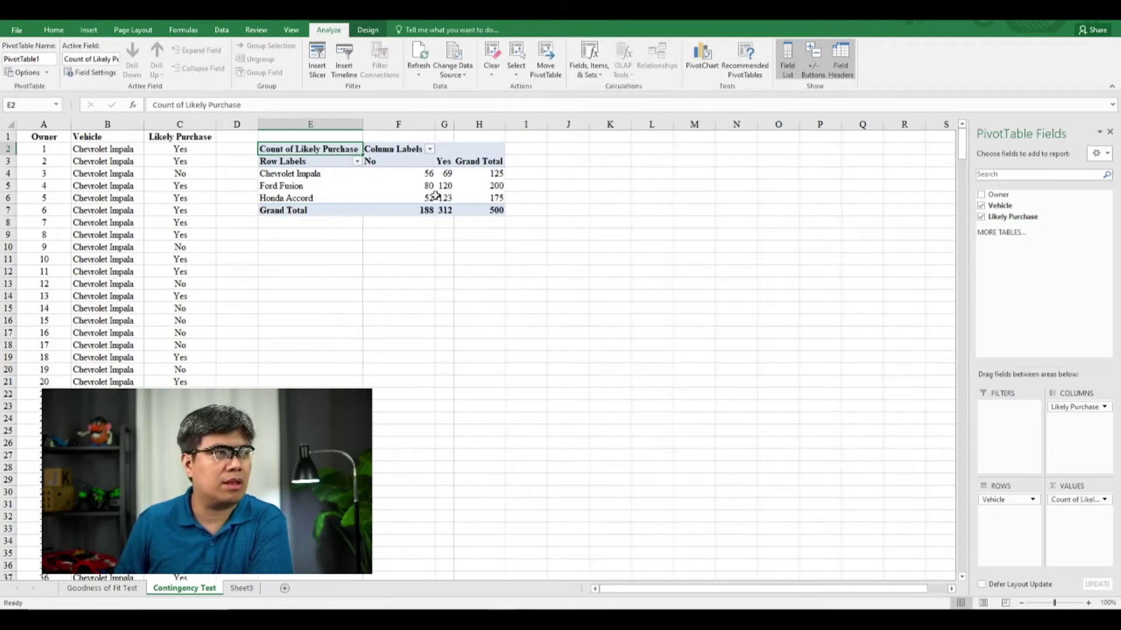
# Widen columns F to H to 15 and centre the pivot values
pyautogui.moveTo(385, 125); pyautogui.dragTo(478, 125)
pyautogui.rightClick(480, 125)
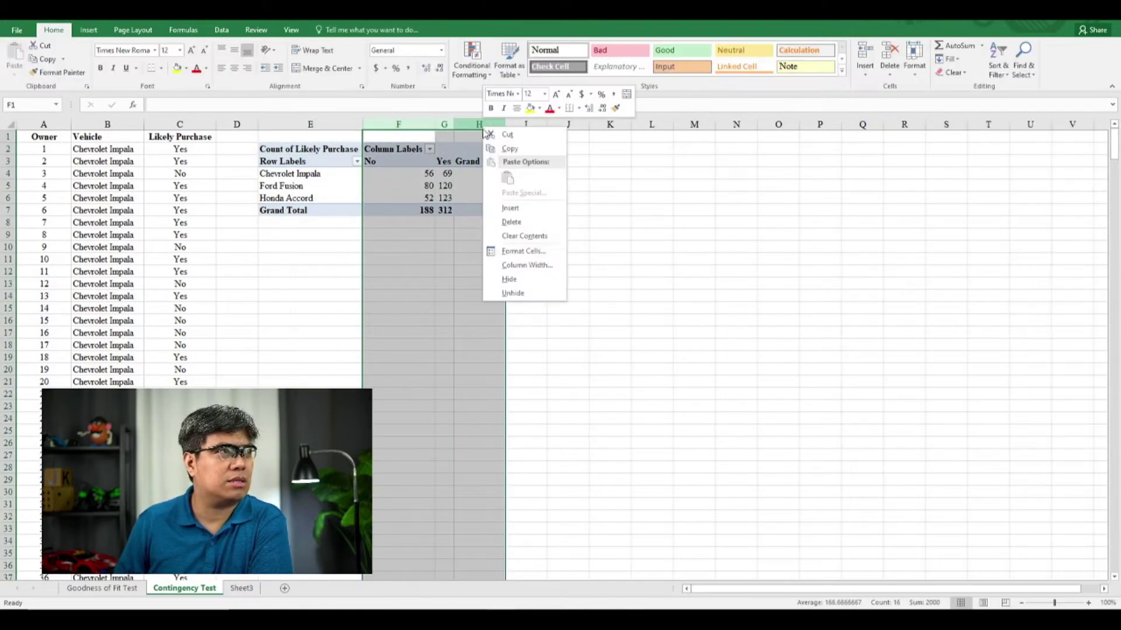
pyautogui.click(555, 278)
pyautogui.write('15')
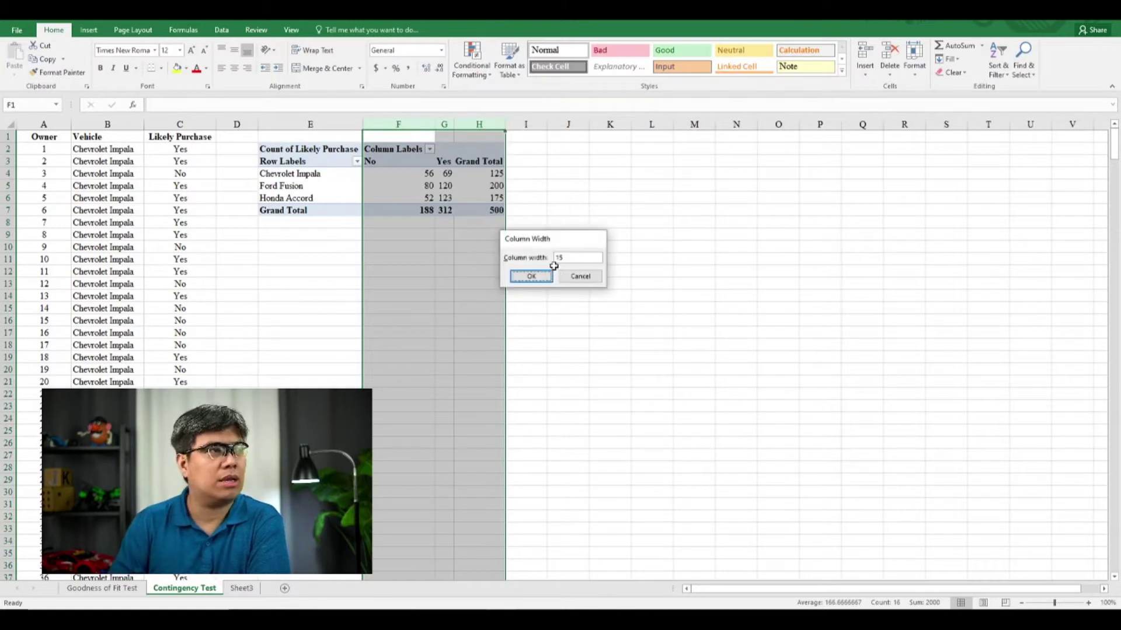
pyautogui.press('Return')
pyautogui.click(234, 67)
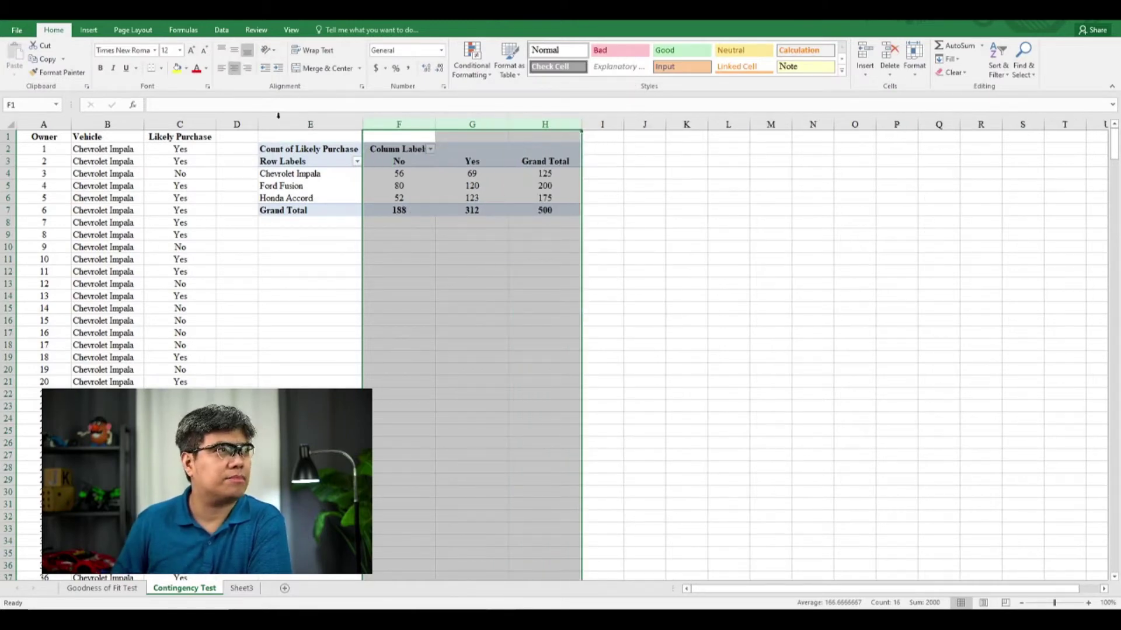
pyautogui.click(430, 270)
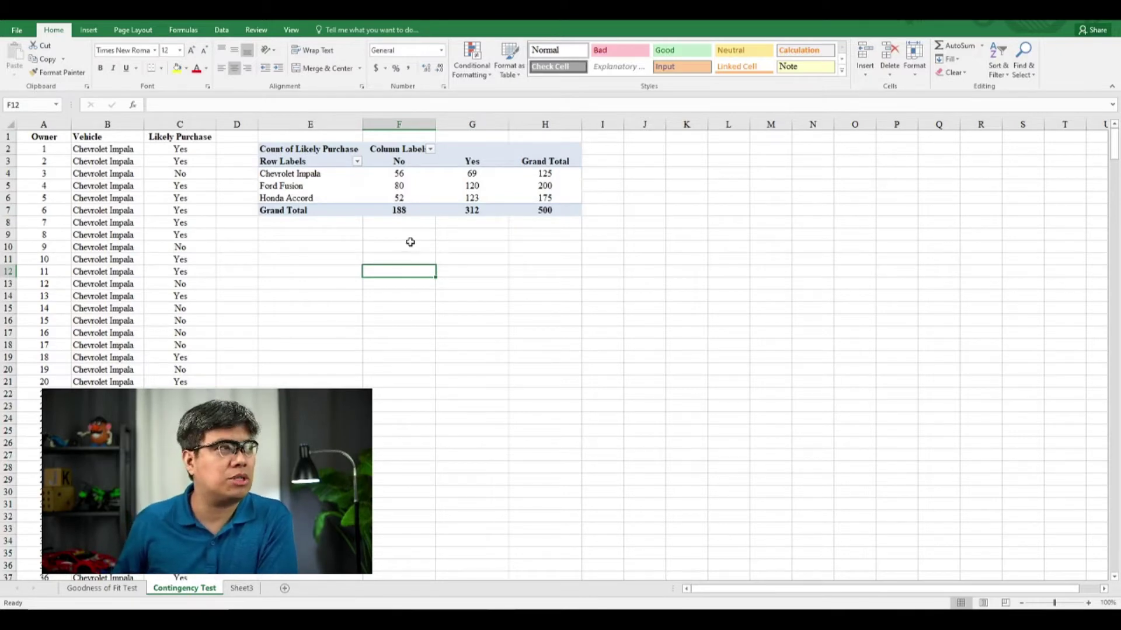
pyautogui.click(557, 185)
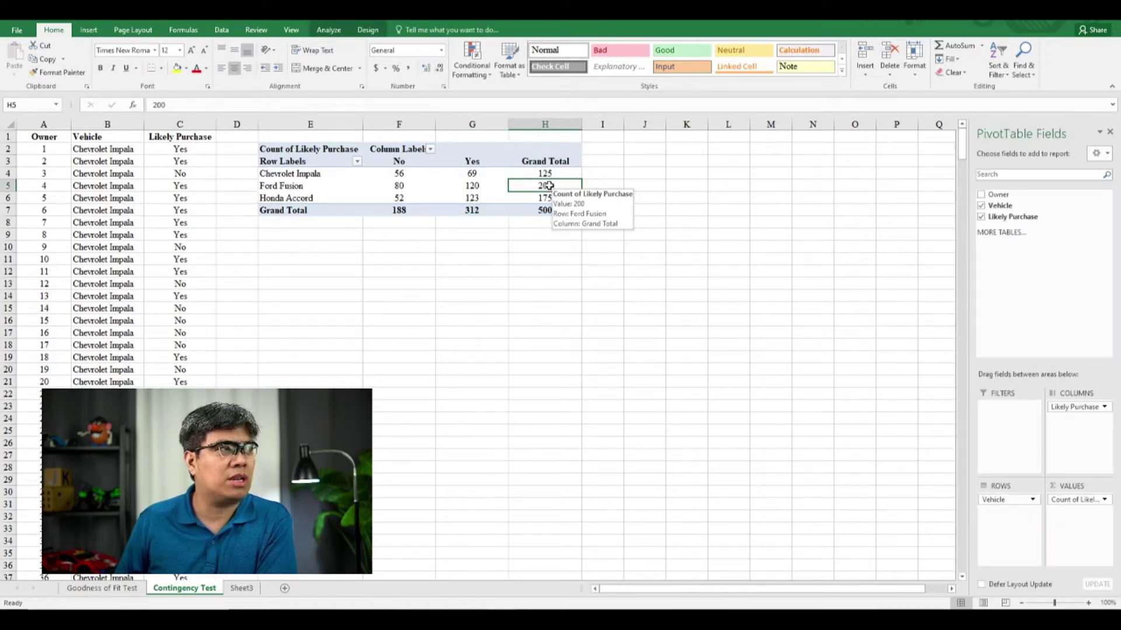
pyautogui.moveTo(549, 186); pyautogui.dragTo(310, 186)
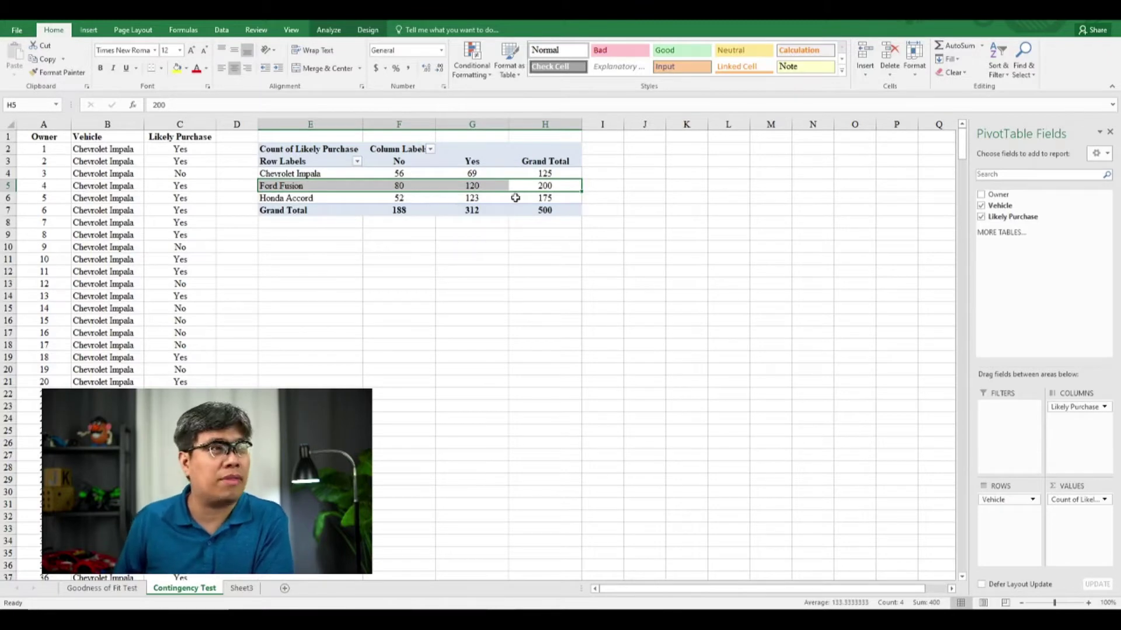
pyautogui.moveTo(563, 174); pyautogui.dragTo(334, 175)
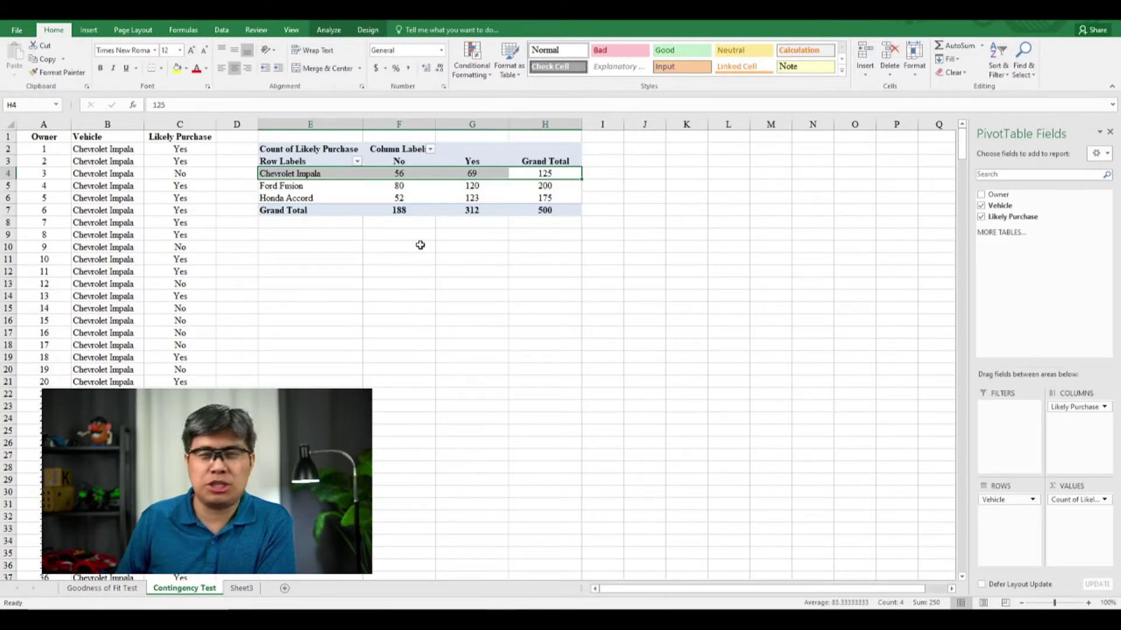
pyautogui.click(470, 211)
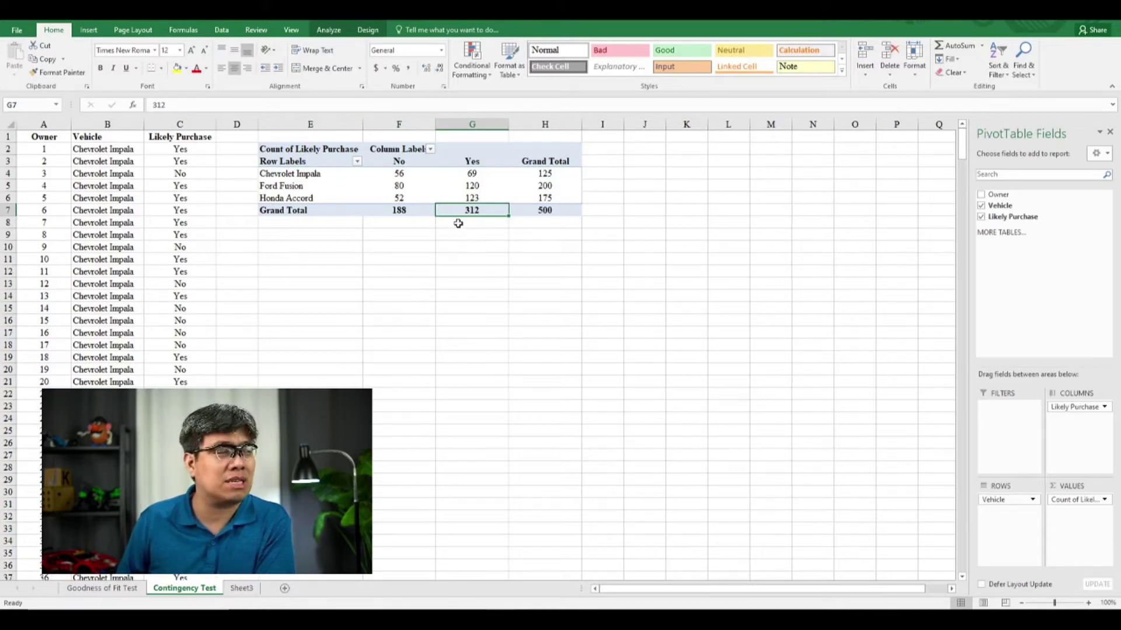
pyautogui.moveTo(403, 210)
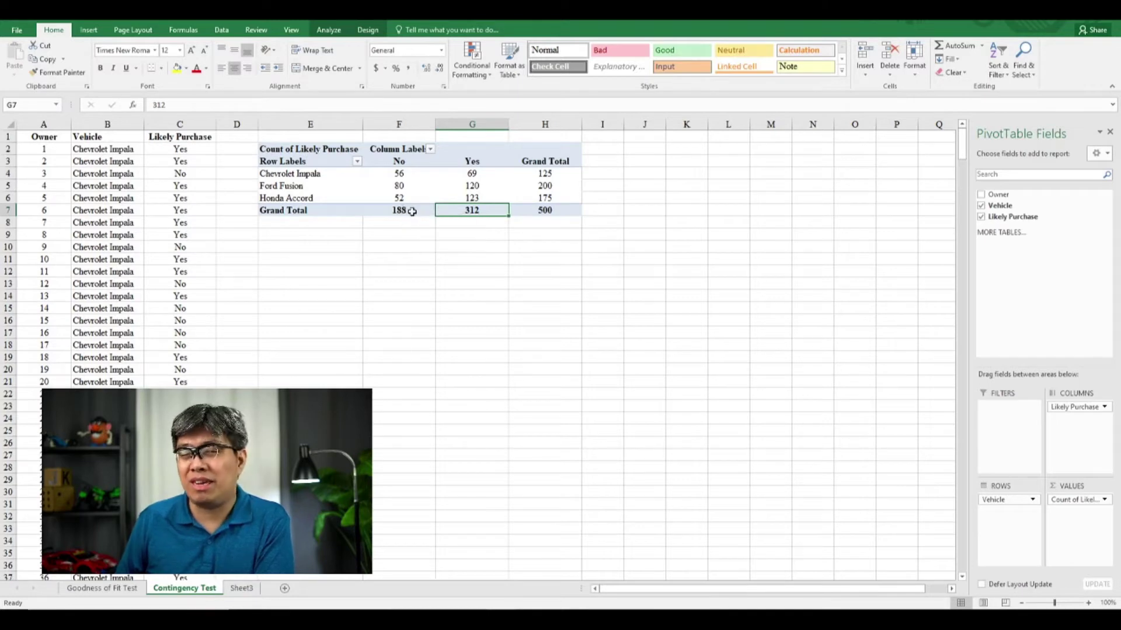
pyautogui.click(461, 250)
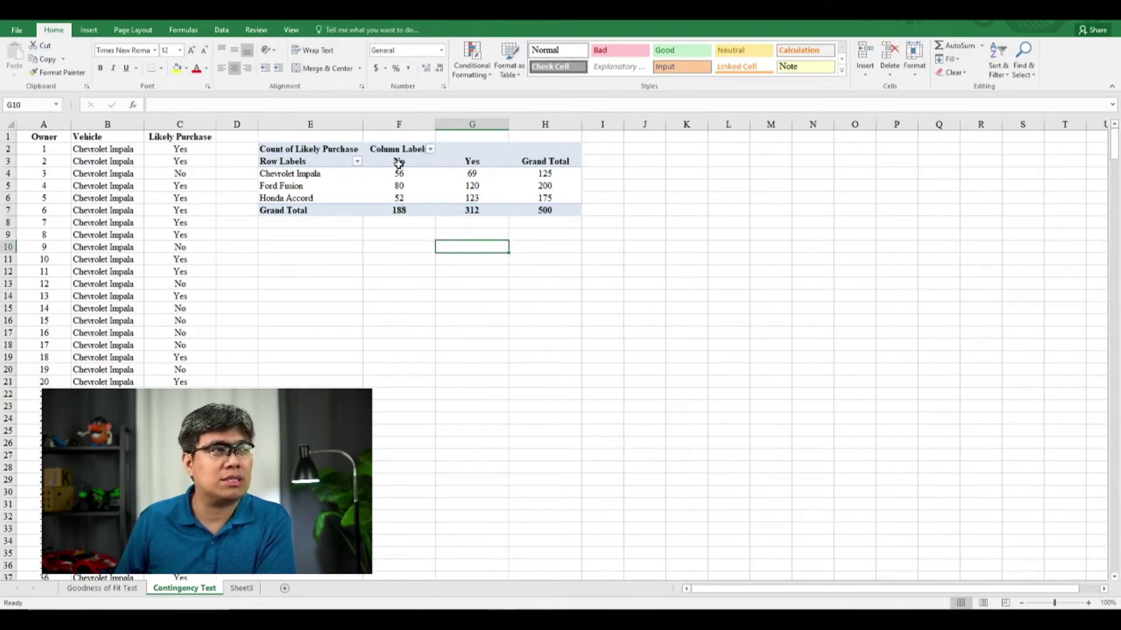
pyautogui.moveTo(399, 163)
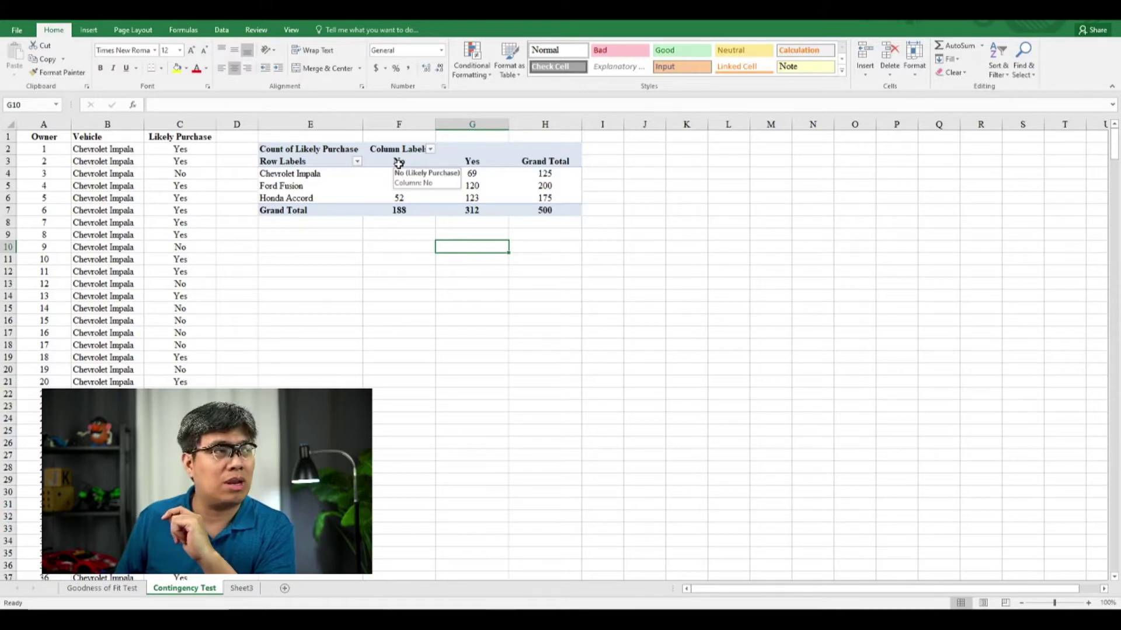
# Insert cells above the pivot table to shift it down two rows
pyautogui.click(330, 136)
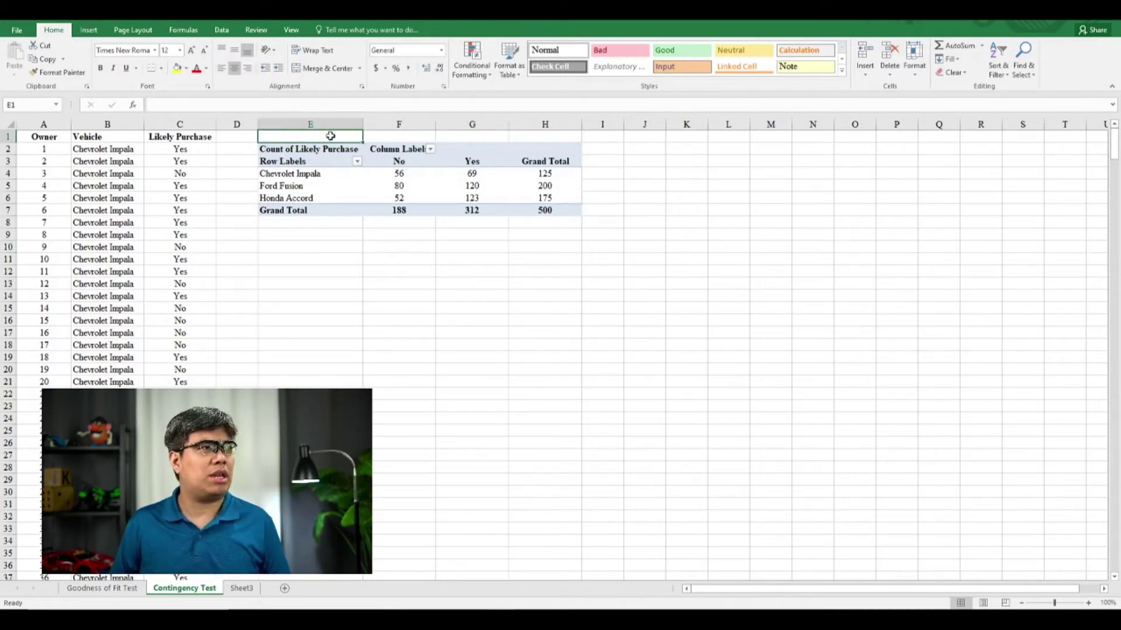
pyautogui.moveTo(331, 136); pyautogui.dragTo(519, 136)
pyautogui.rightClick(531, 138)
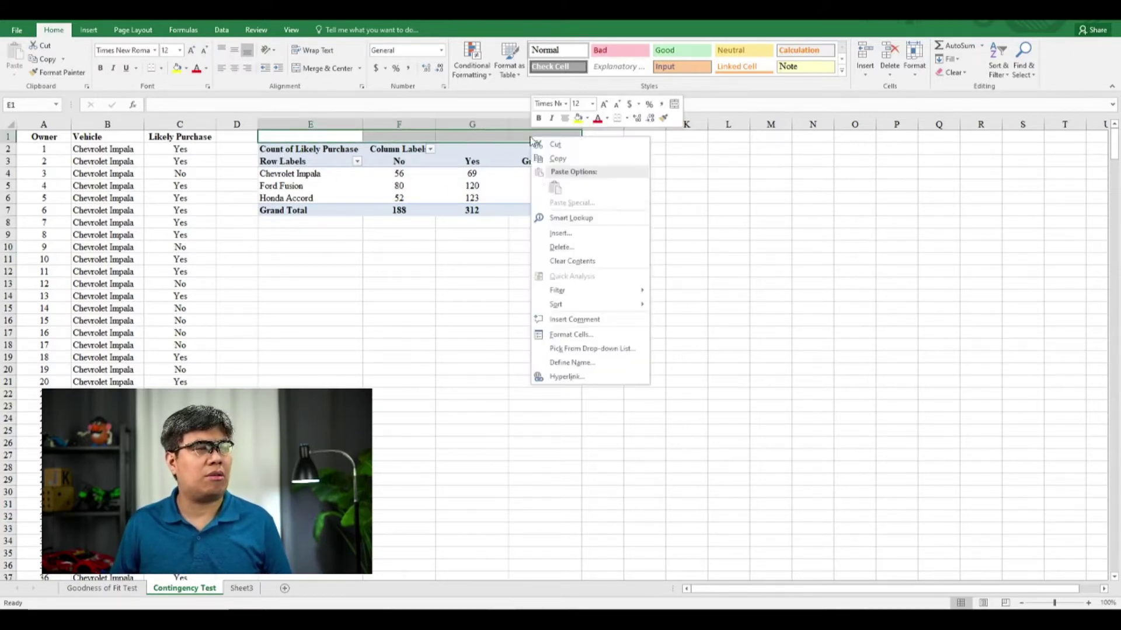
pyautogui.click(559, 235)
pyautogui.press('Return')
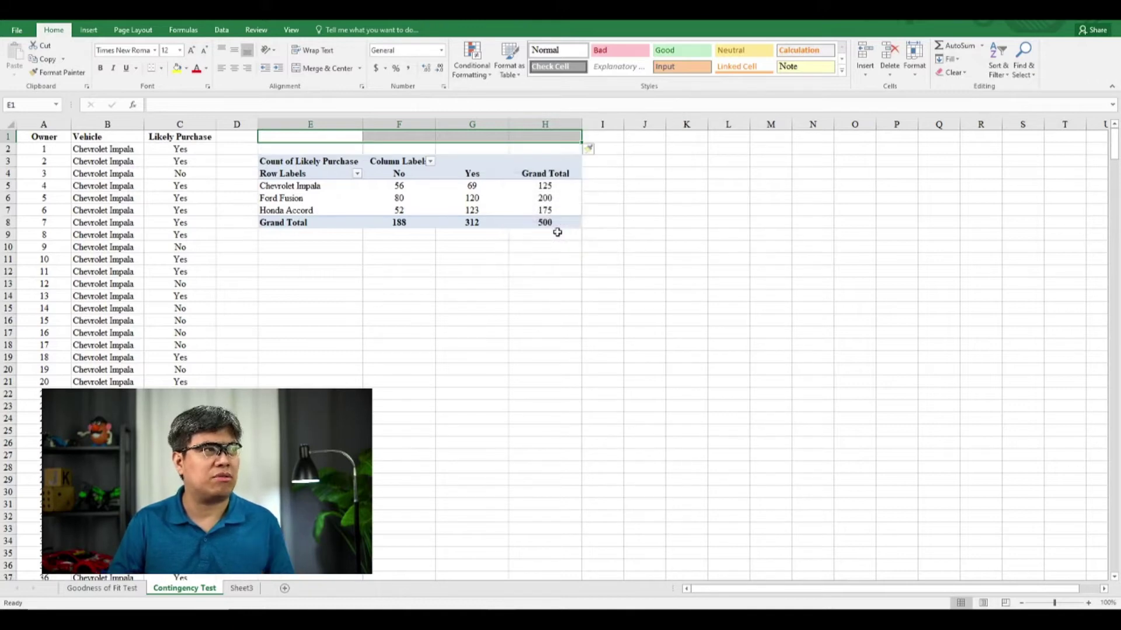
pyautogui.rightClick(551, 139)
pyautogui.click(576, 239)
pyautogui.press('Return')
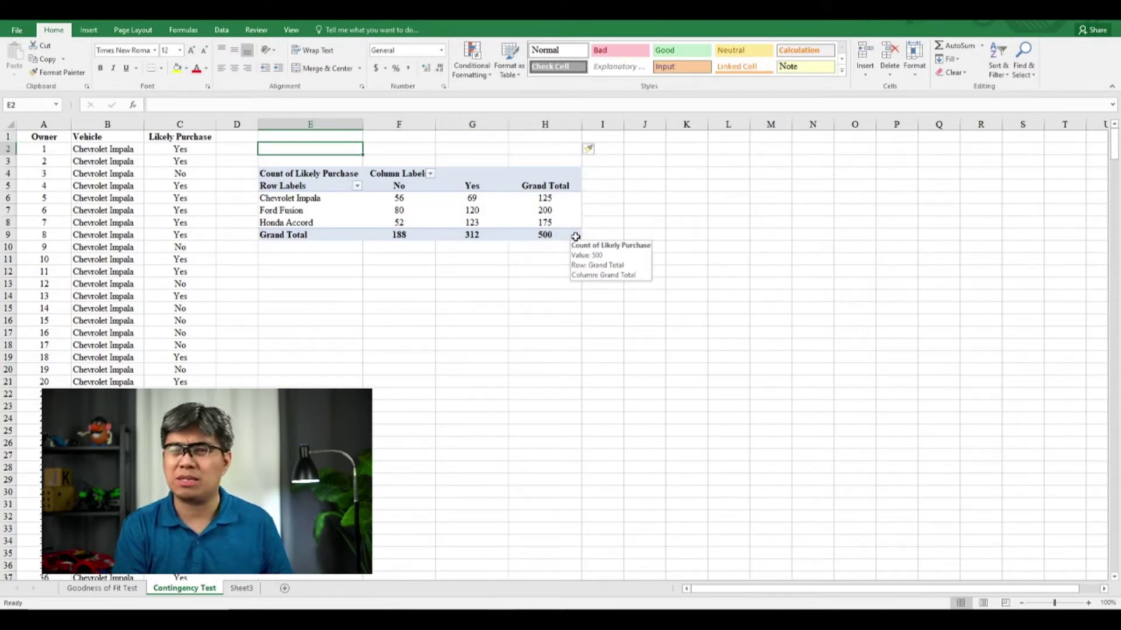
# Type the OBSERVED FREQUENCY heading above the pivot and EXPECTED FREQUENCY in E12
pyautogui.write('A')
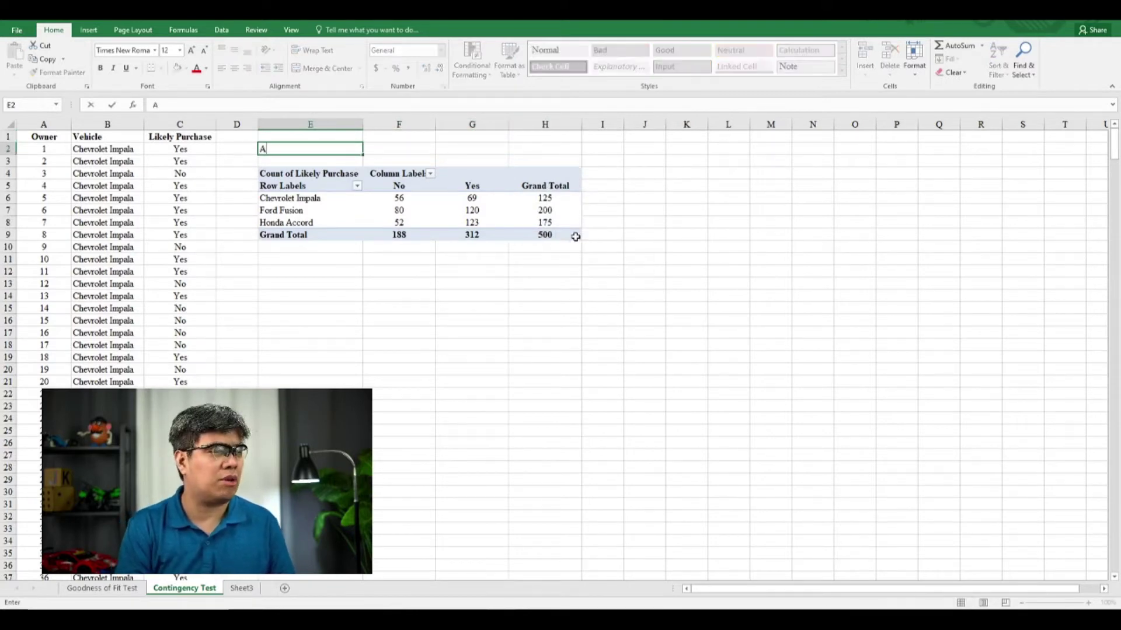
pyautogui.write('B')
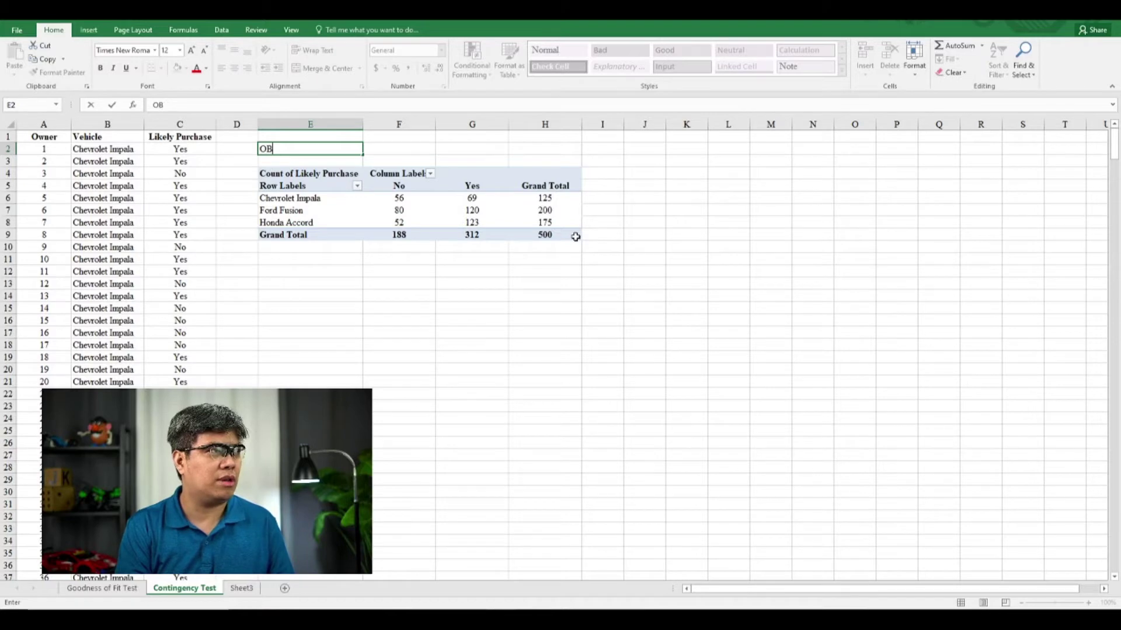
pyautogui.write('VSERVED FRE')
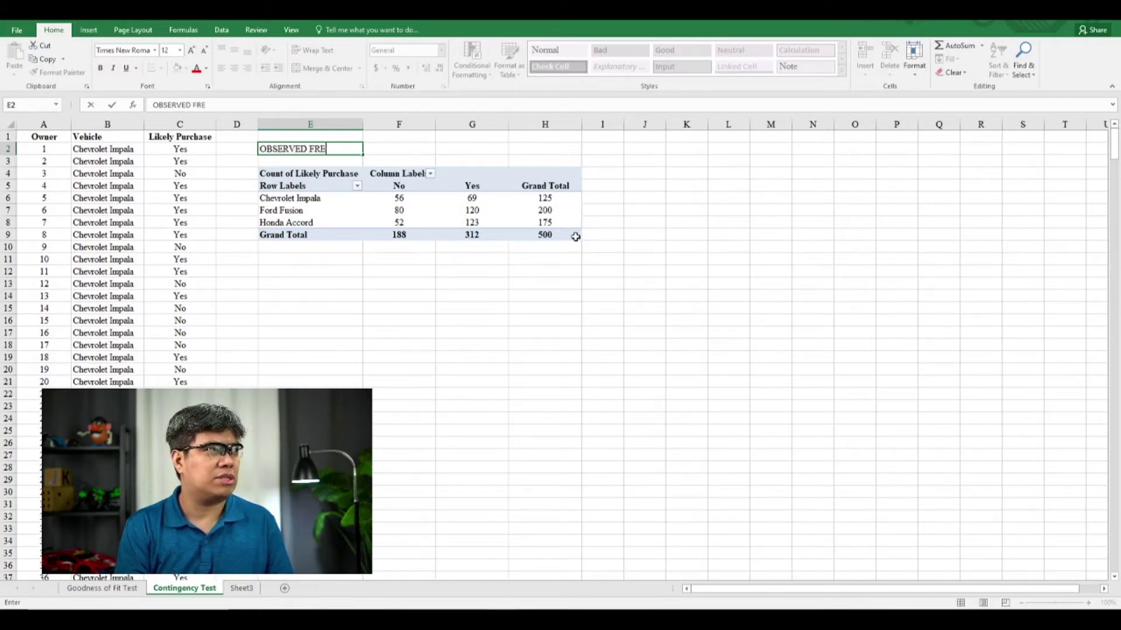
pyautogui.write('QUENCY')
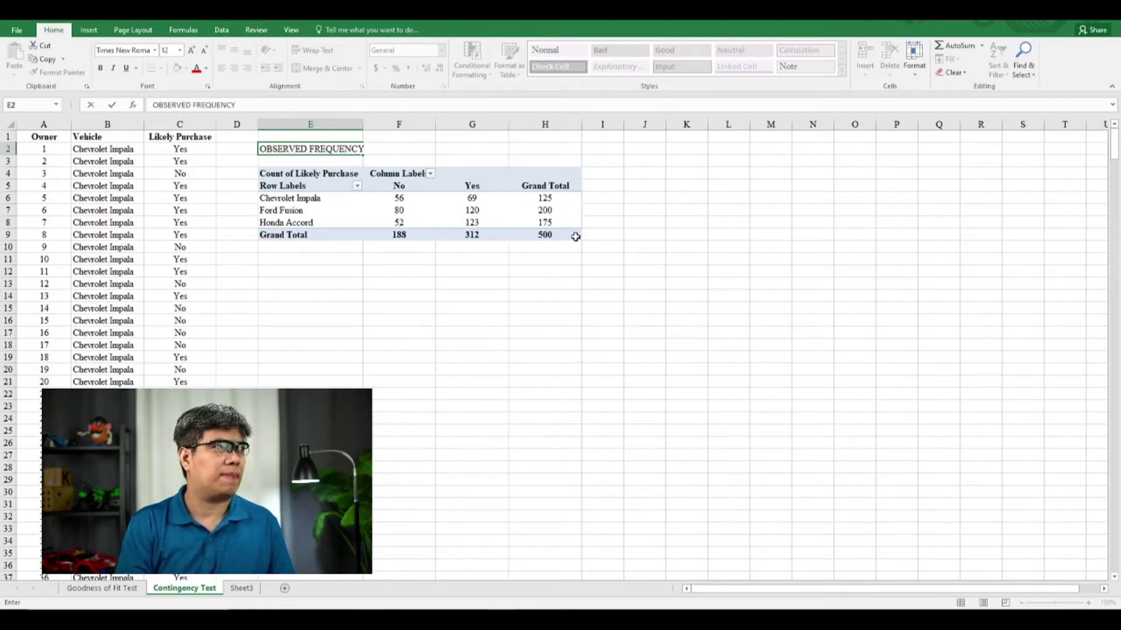
pyautogui.press('Return')
pyautogui.press('Down')
pyautogui.press('Down')
pyautogui.press('Down')
pyautogui.press('Down')
pyautogui.press('Down')
pyautogui.press('Down')
pyautogui.press('Down')
pyautogui.press('Down')
pyautogui.press('Down')
pyautogui.press('Down')
pyautogui.press('Down')
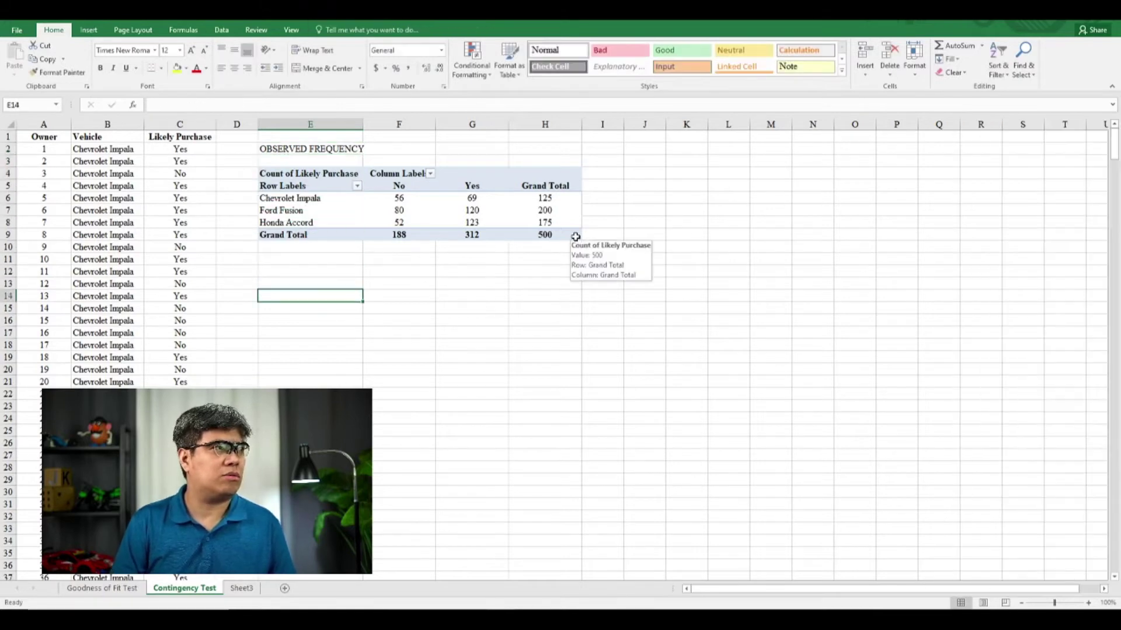
pyautogui.press('Up')
pyautogui.press('Up')
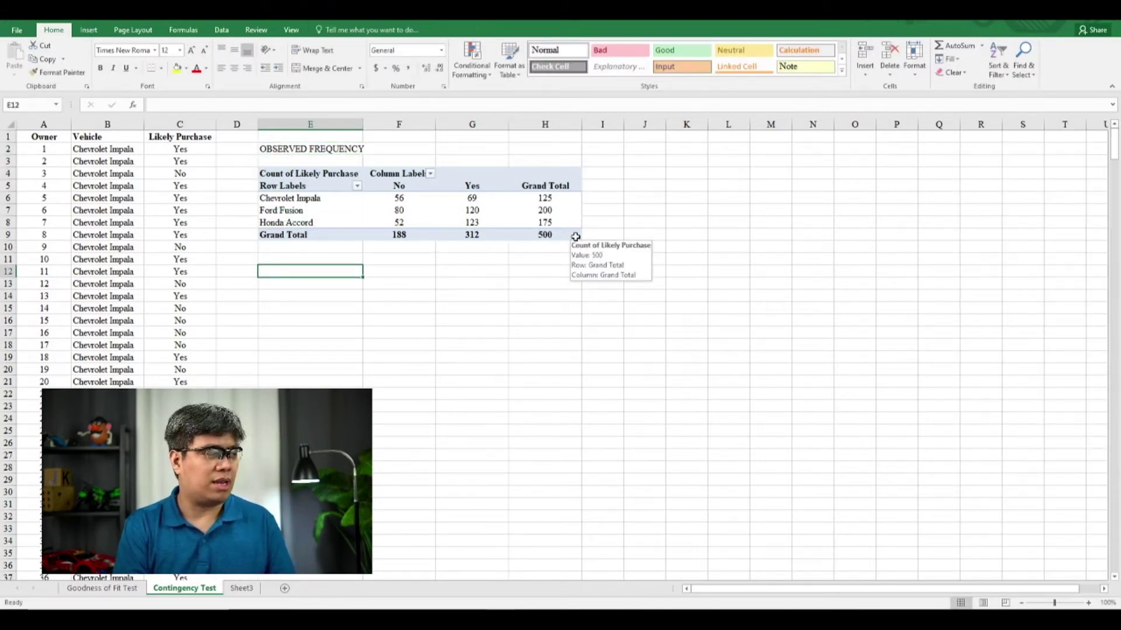
pyautogui.write('EXPEC')
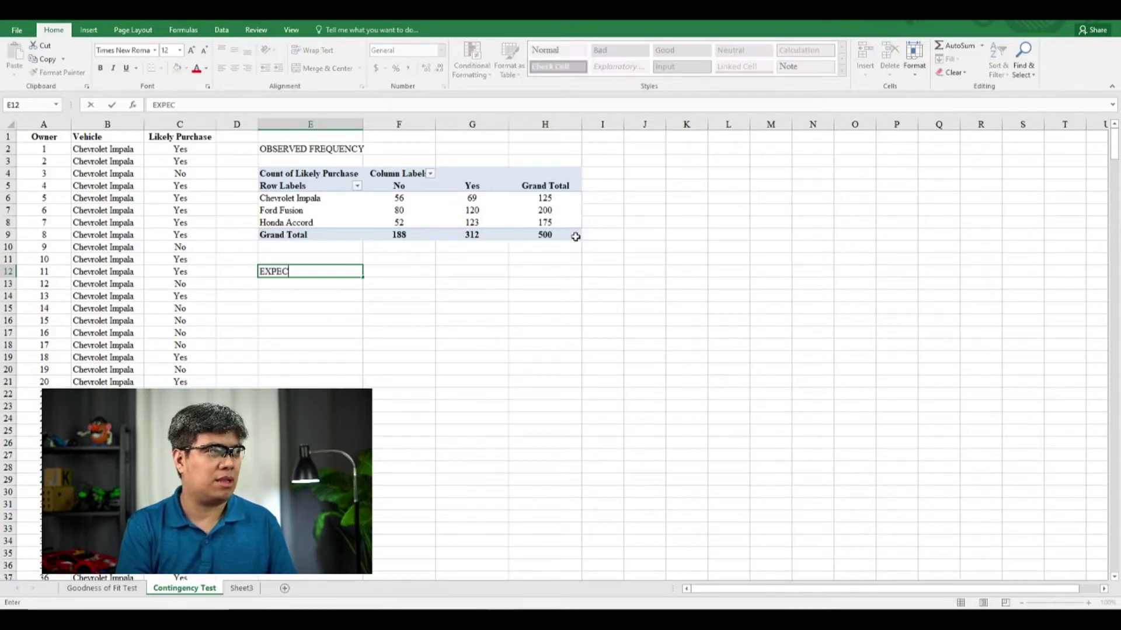
pyautogui.write('TED FREQUENCY')
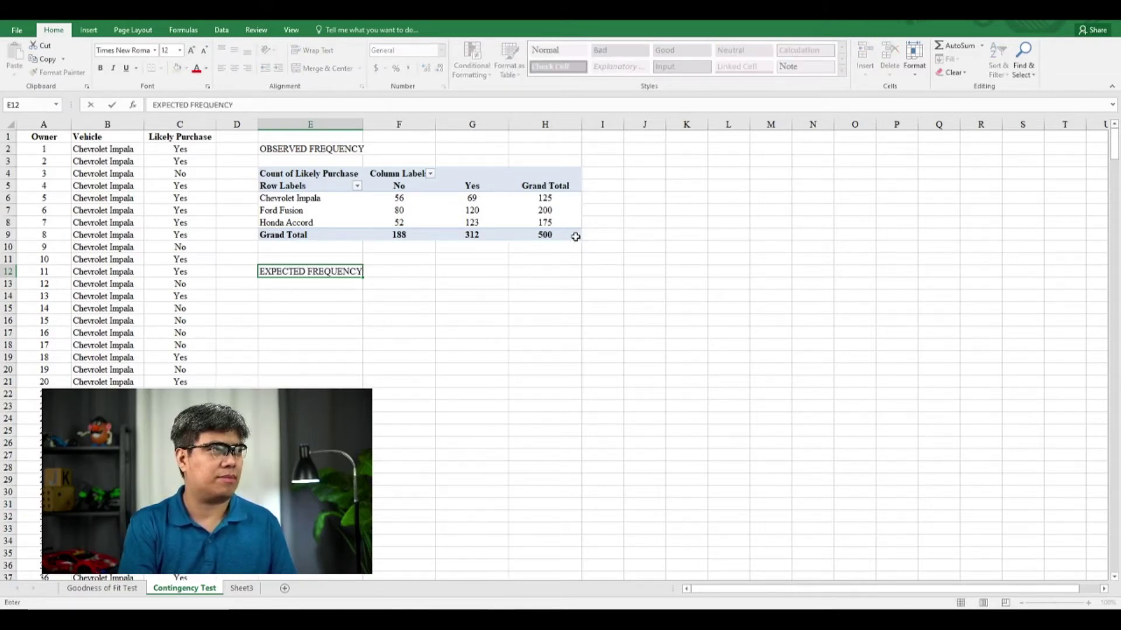
pyautogui.press('Return')
pyautogui.press('Return')
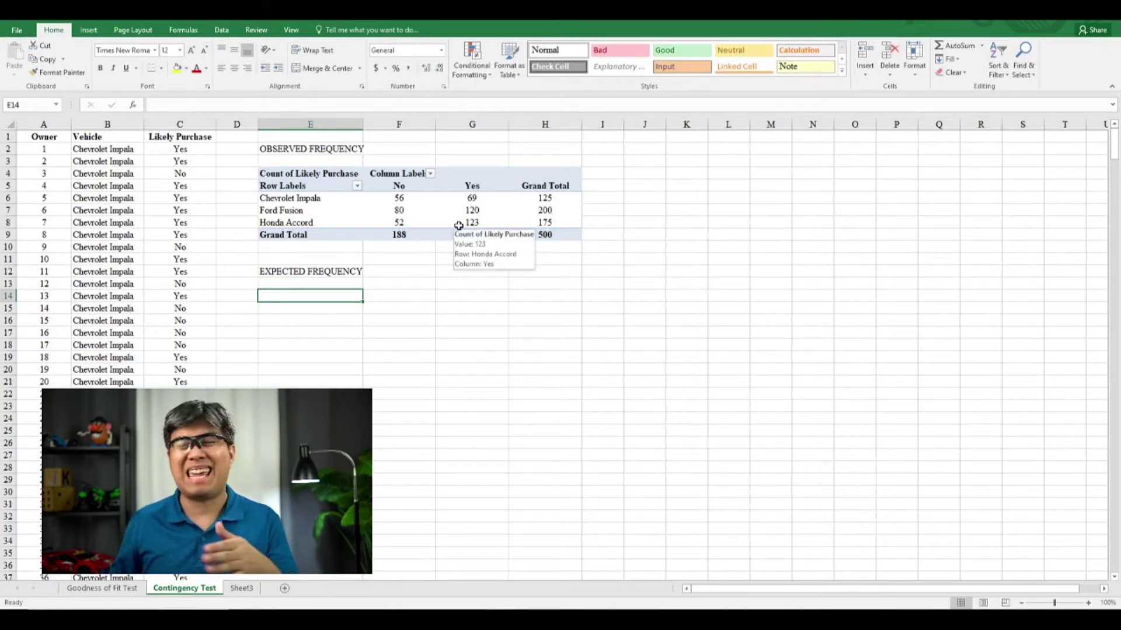
# Copy the three vehicle names from the pivot into E15:E17 as row labels
pyautogui.moveTo(310, 194); pyautogui.dragTo(313, 227)
pyautogui.hotkey('ctrl', 'c')
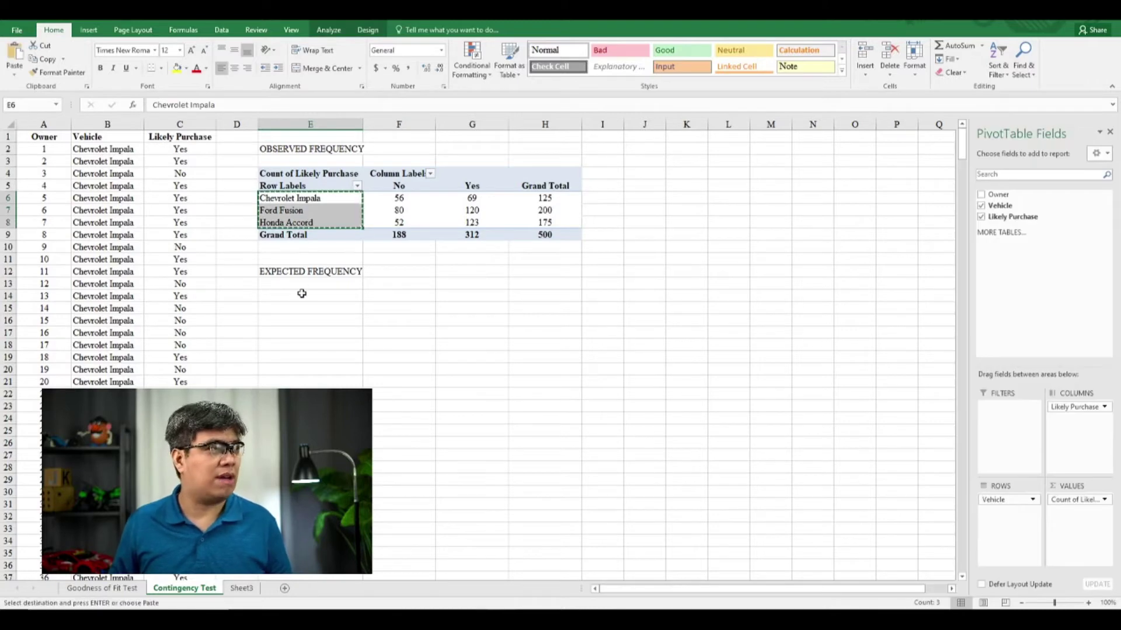
pyautogui.click(315, 304)
pyautogui.hotkey('ctrl', 'v')
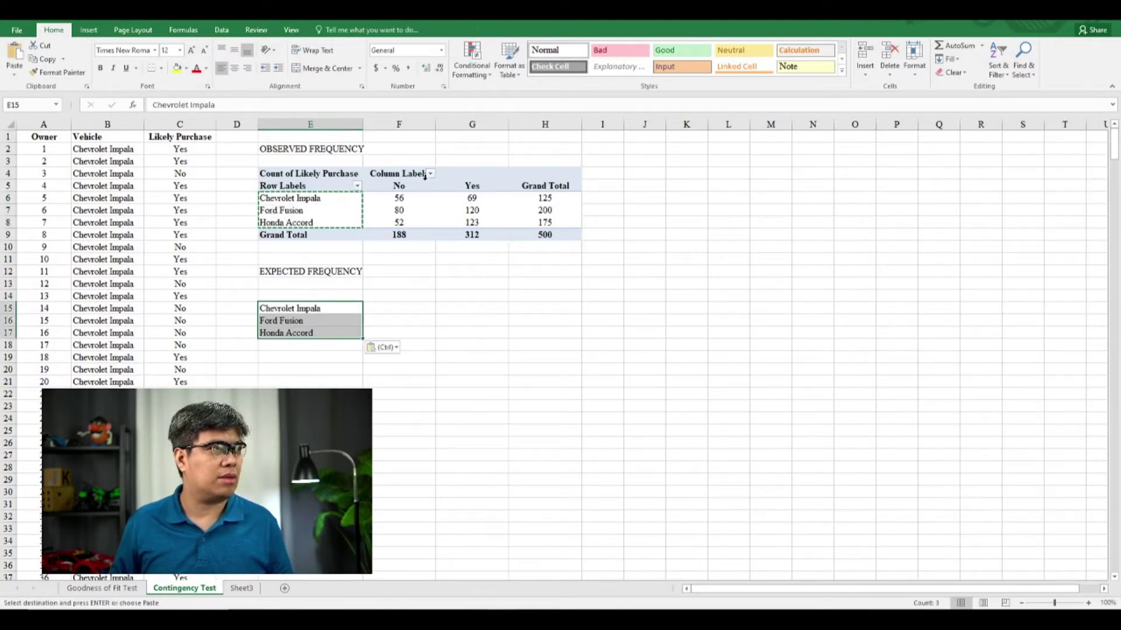
# Add No and Yes column headers in F14:G14 and underline the header row
pyautogui.click(383, 299)
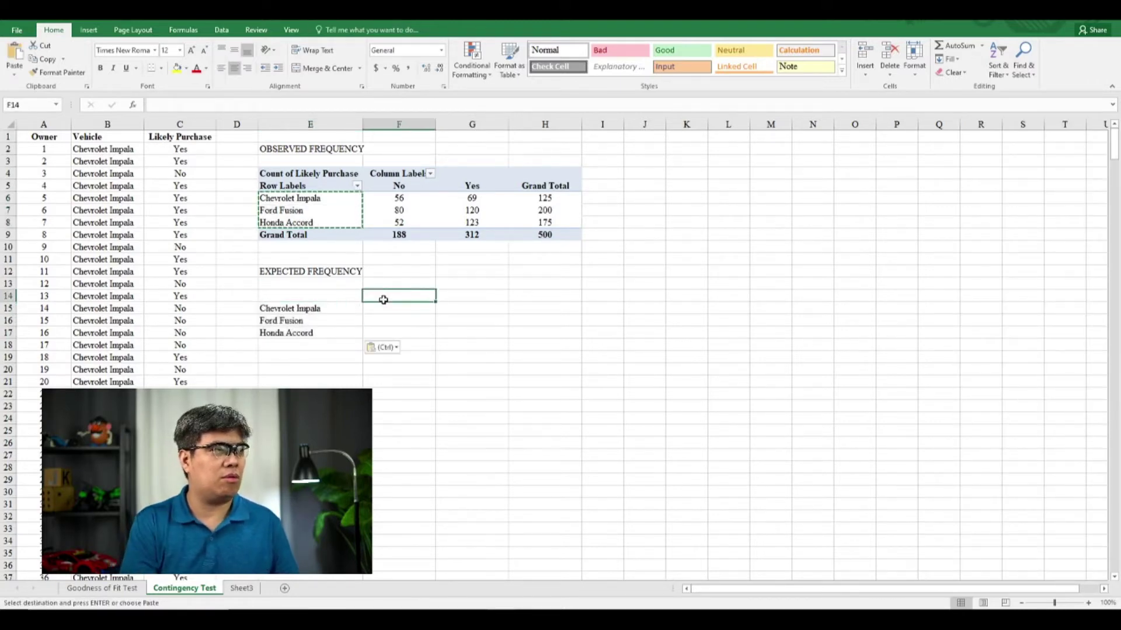
pyautogui.write('nNo')
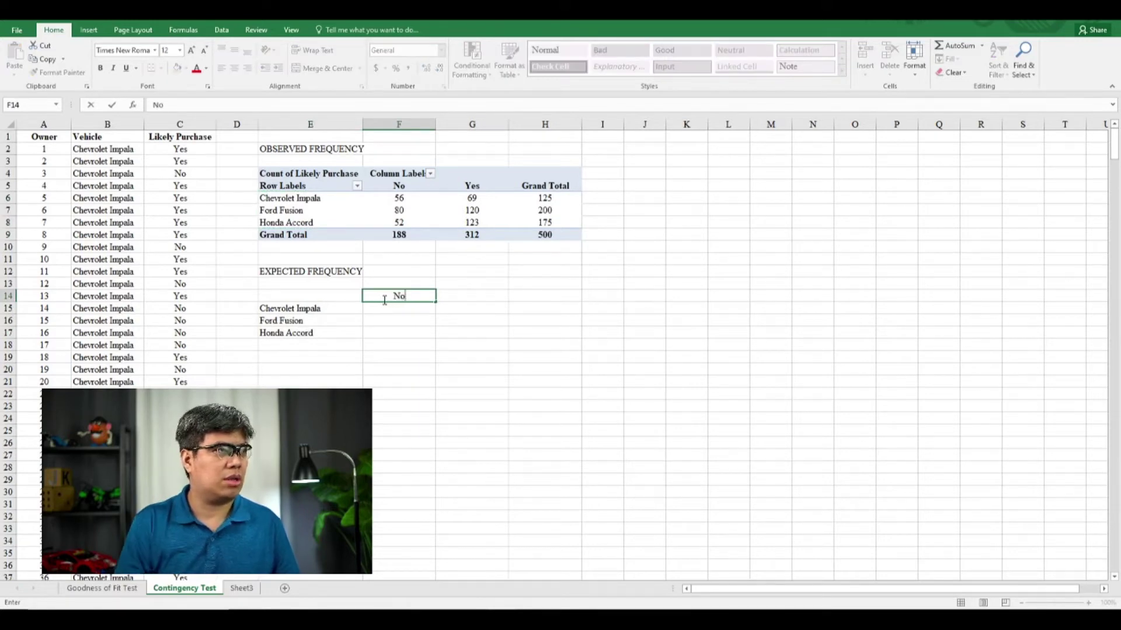
pyautogui.press('Tab')
pyautogui.write('Ye')
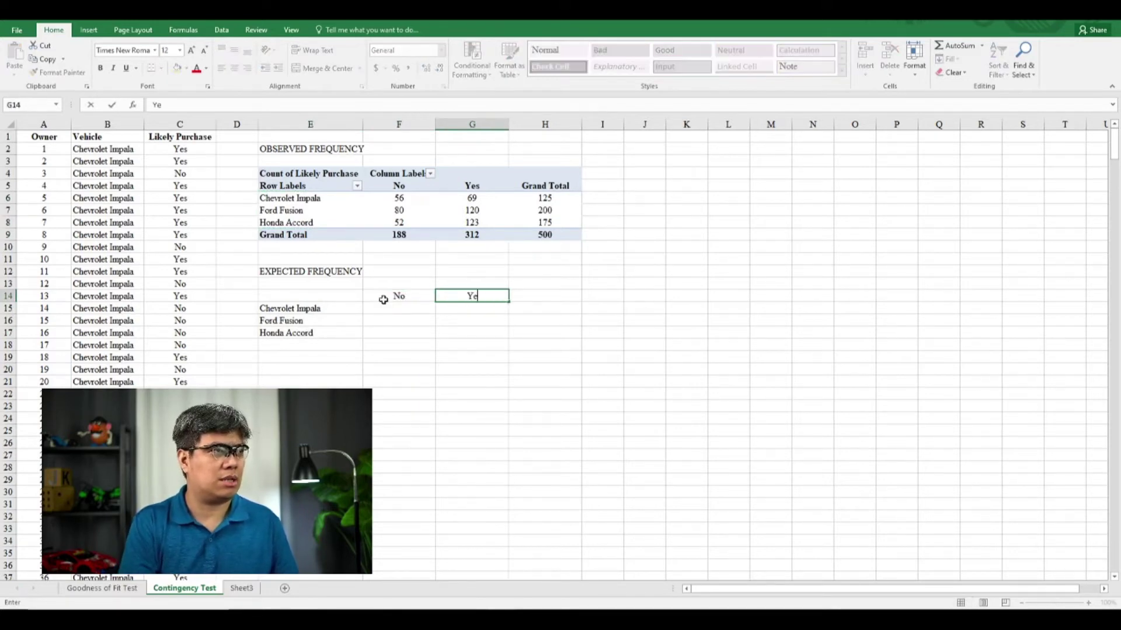
pyautogui.write('s')
pyautogui.hotkey('ctrl', 'Return')
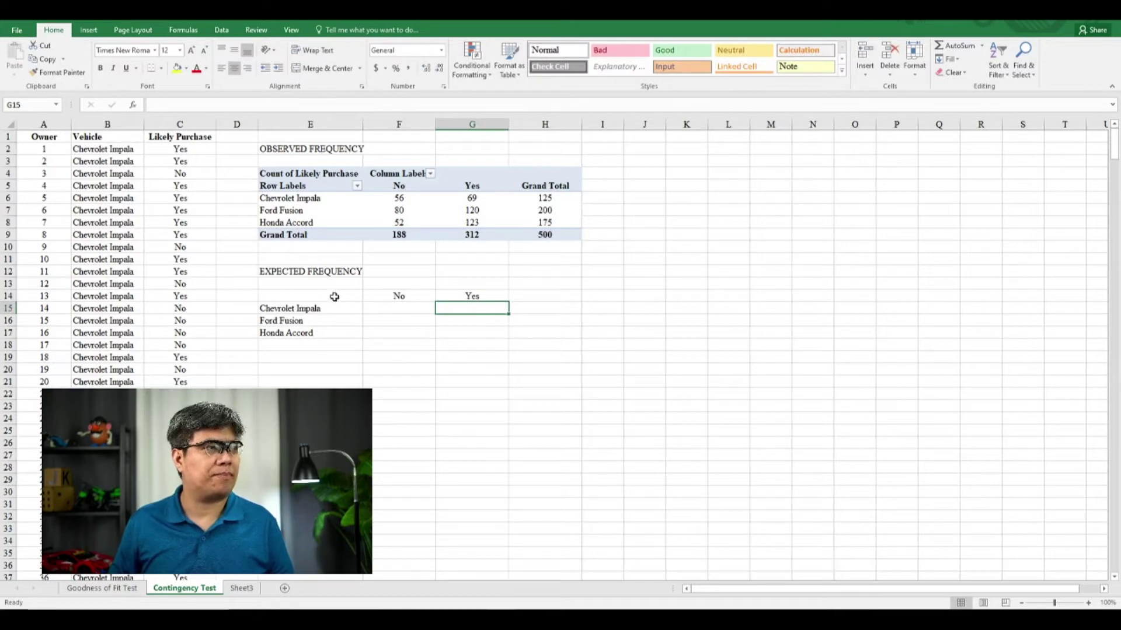
pyautogui.moveTo(332, 295); pyautogui.dragTo(462, 292)
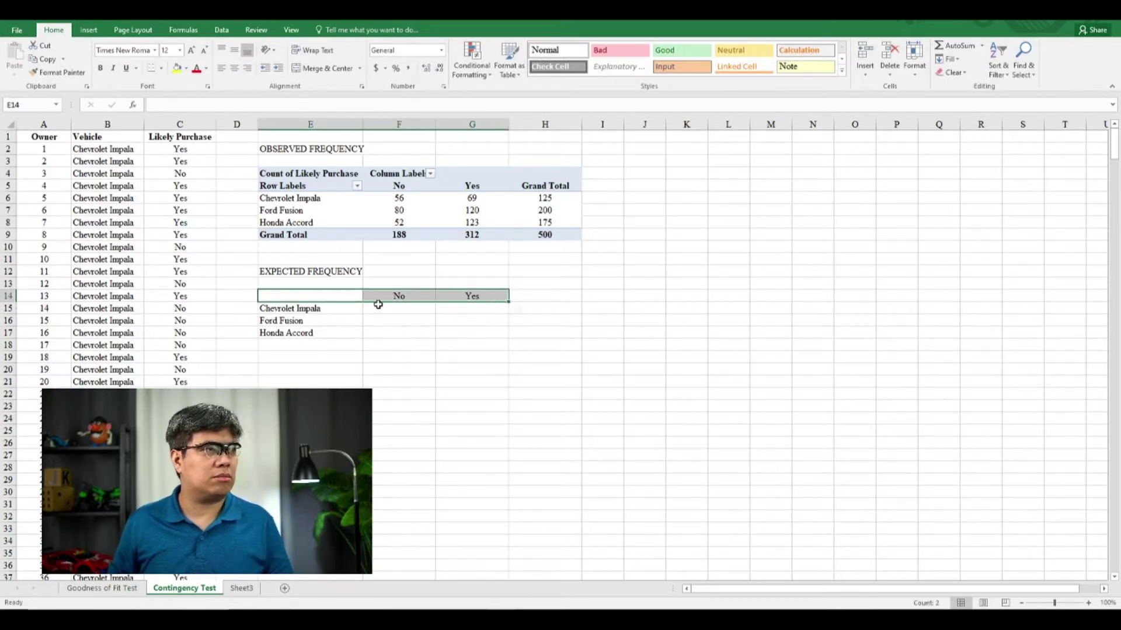
pyautogui.click(403, 311)
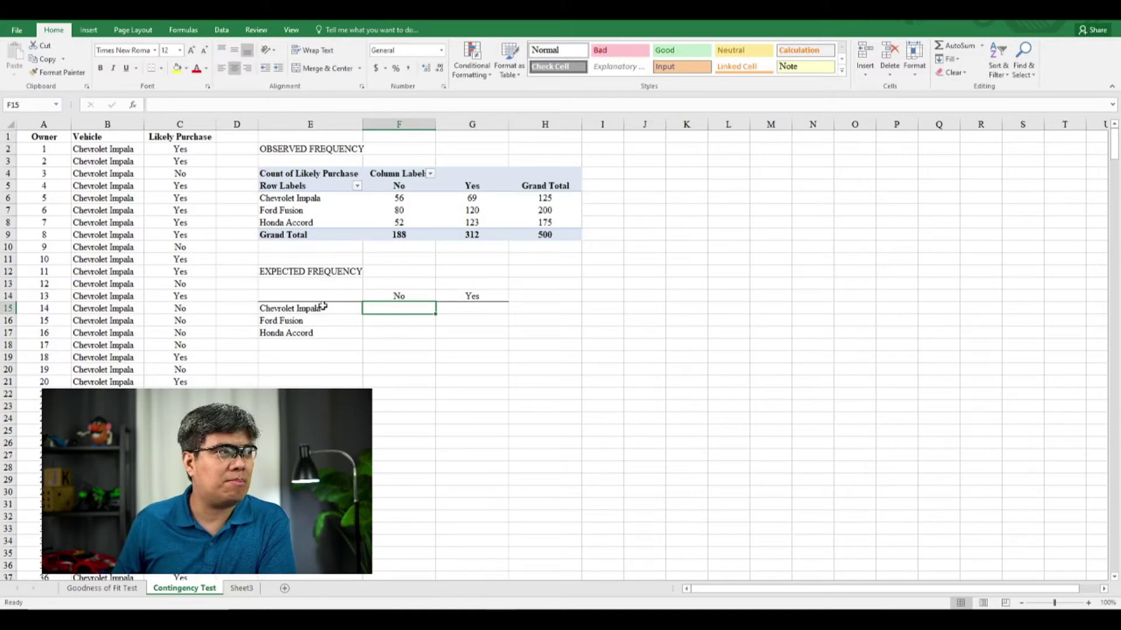
# Enter the Chevrolet Impala expected No count, 188 × 125 ÷ 500 = 47, in F15
pyautogui.write('=')
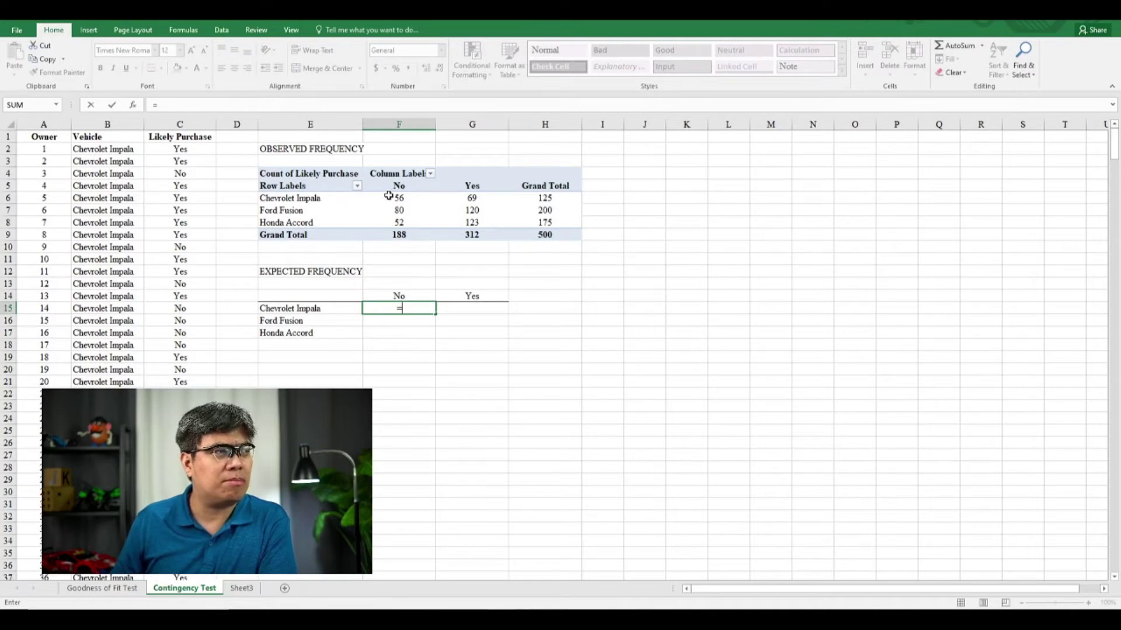
pyautogui.click(394, 235)
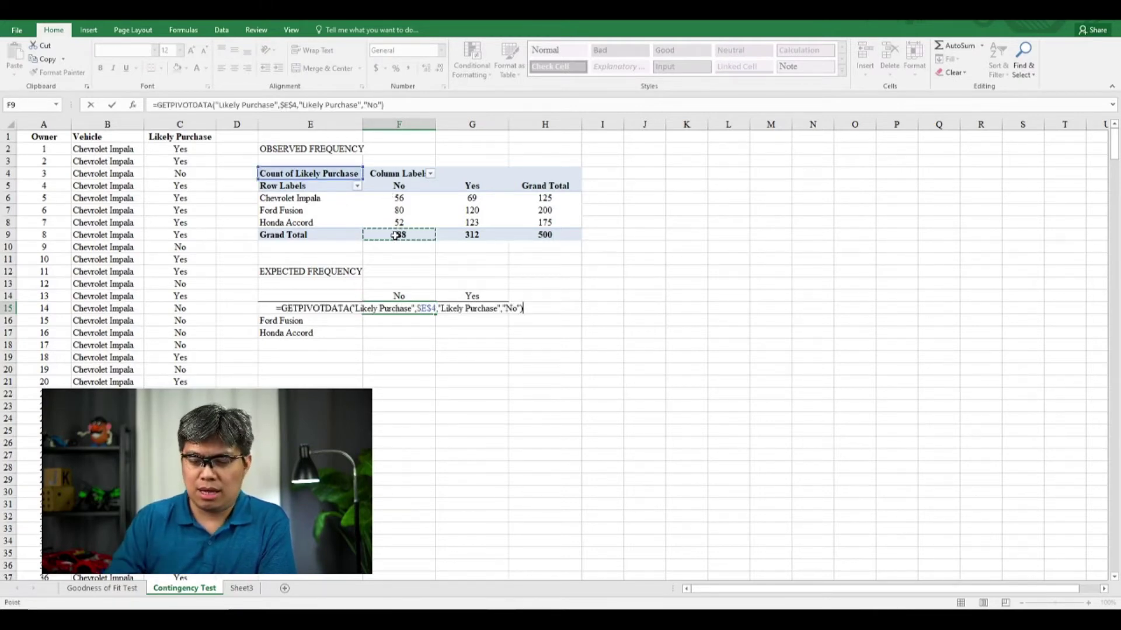
pyautogui.write('*')
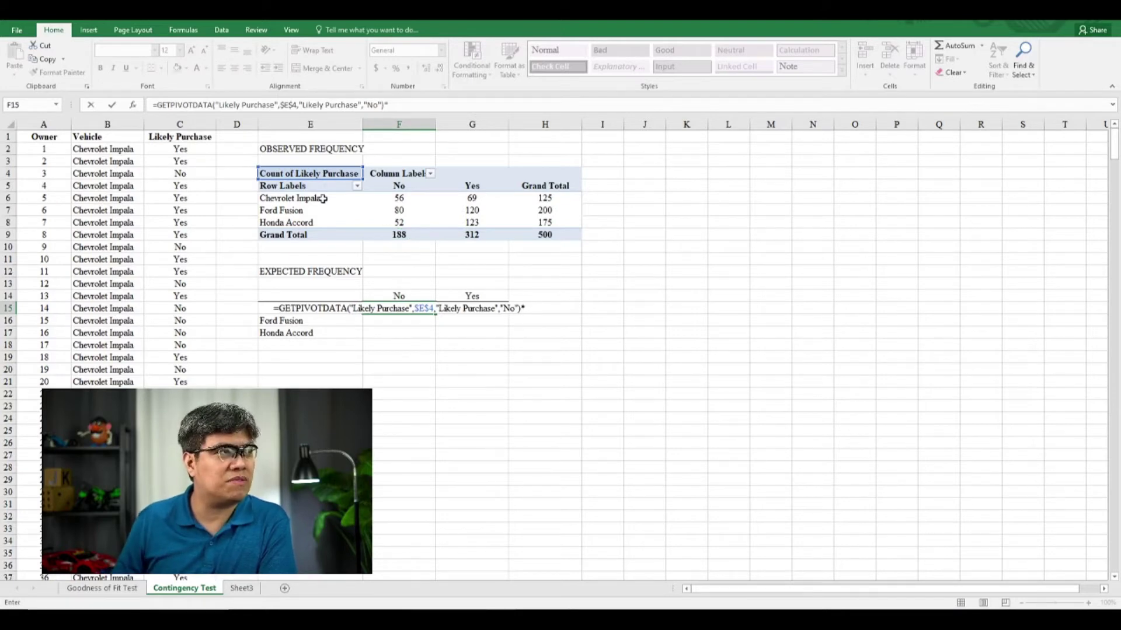
pyautogui.click(555, 195)
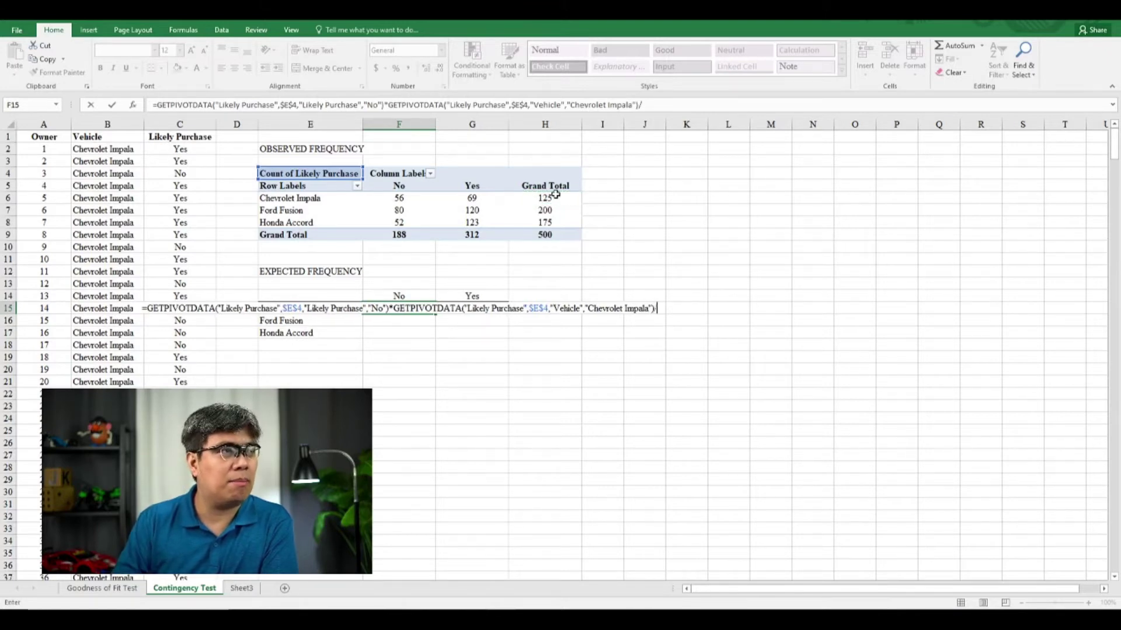
pyautogui.click(548, 234)
pyautogui.press('Return')
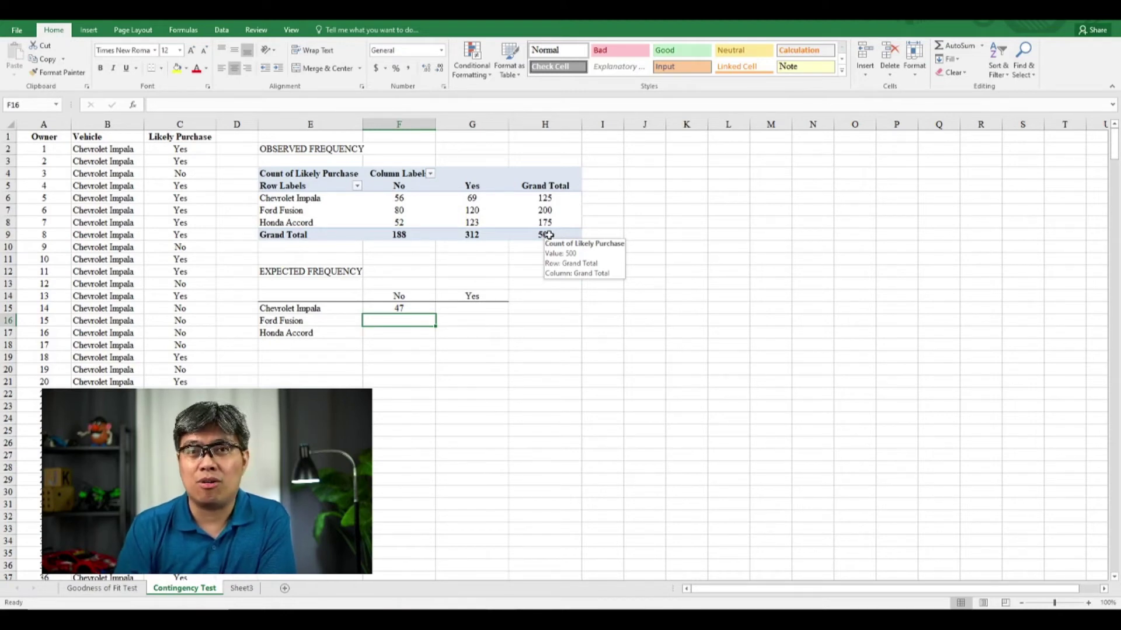
# Enter the Ford Fusion expected No count, 188 × 200 ÷ 500 = 75.2, in F16
pyautogui.write('=')
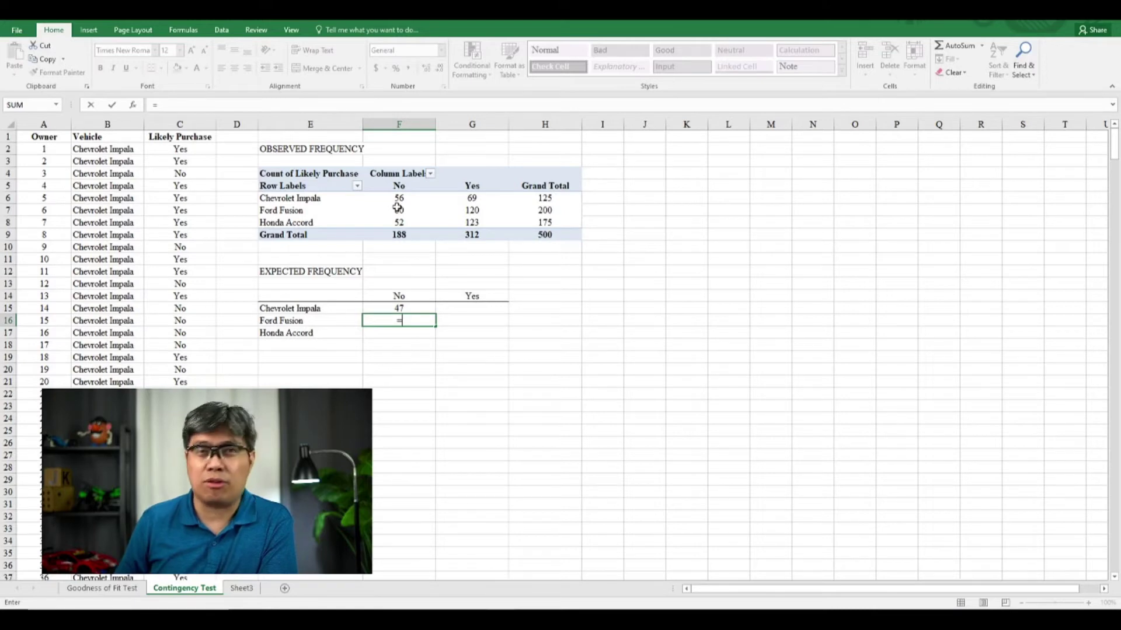
pyautogui.click(398, 234)
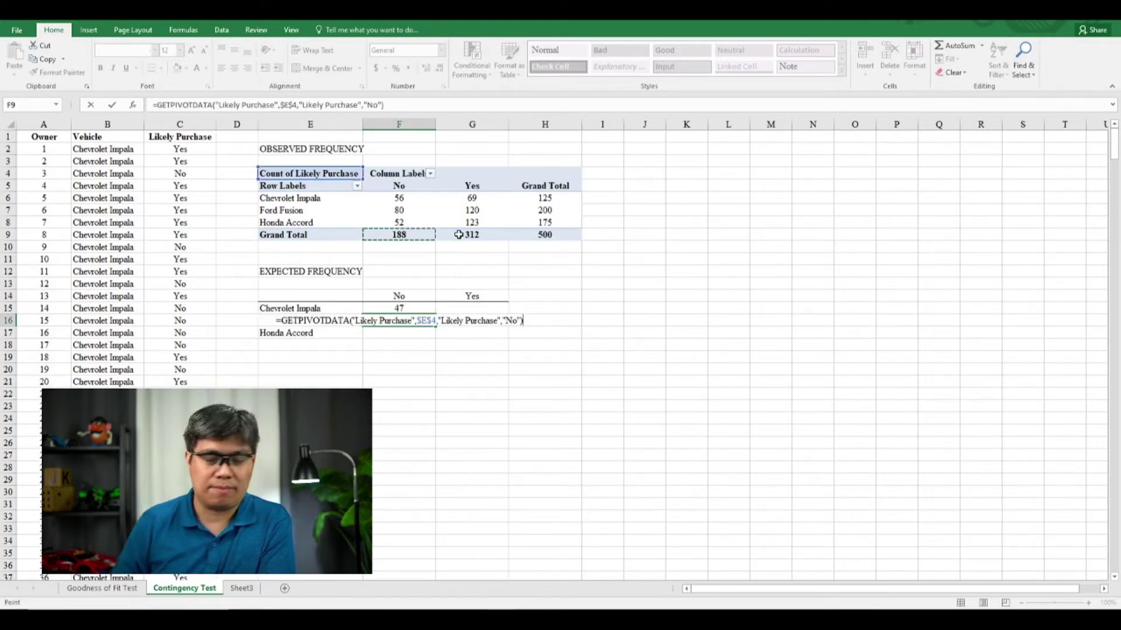
pyautogui.write('*')
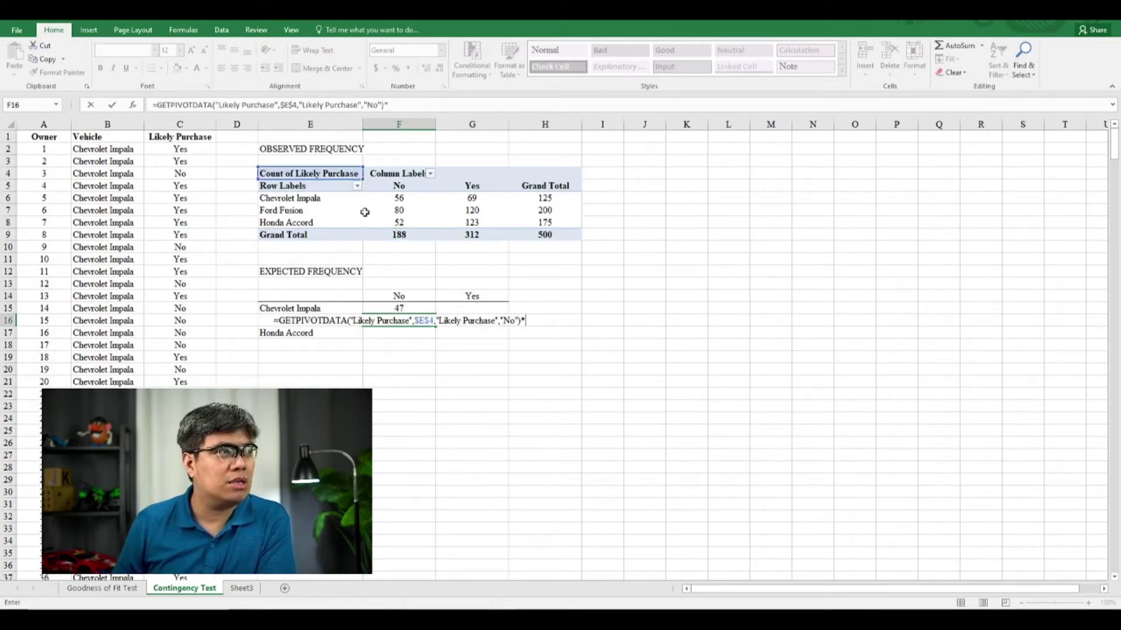
pyautogui.click(559, 210)
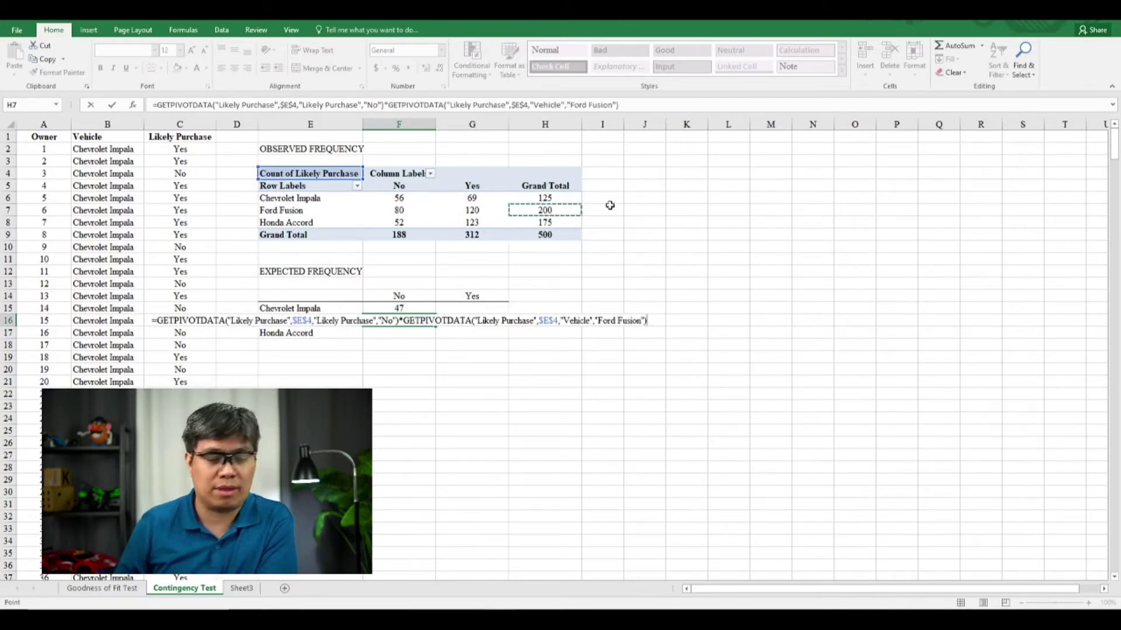
pyautogui.write('/')
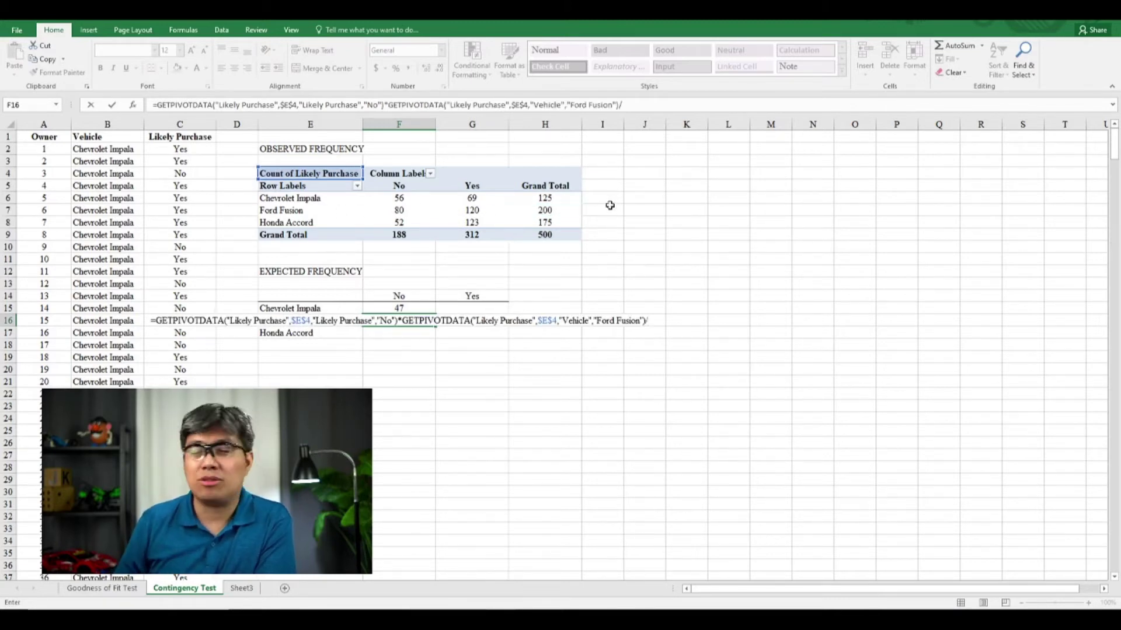
pyautogui.click(557, 236)
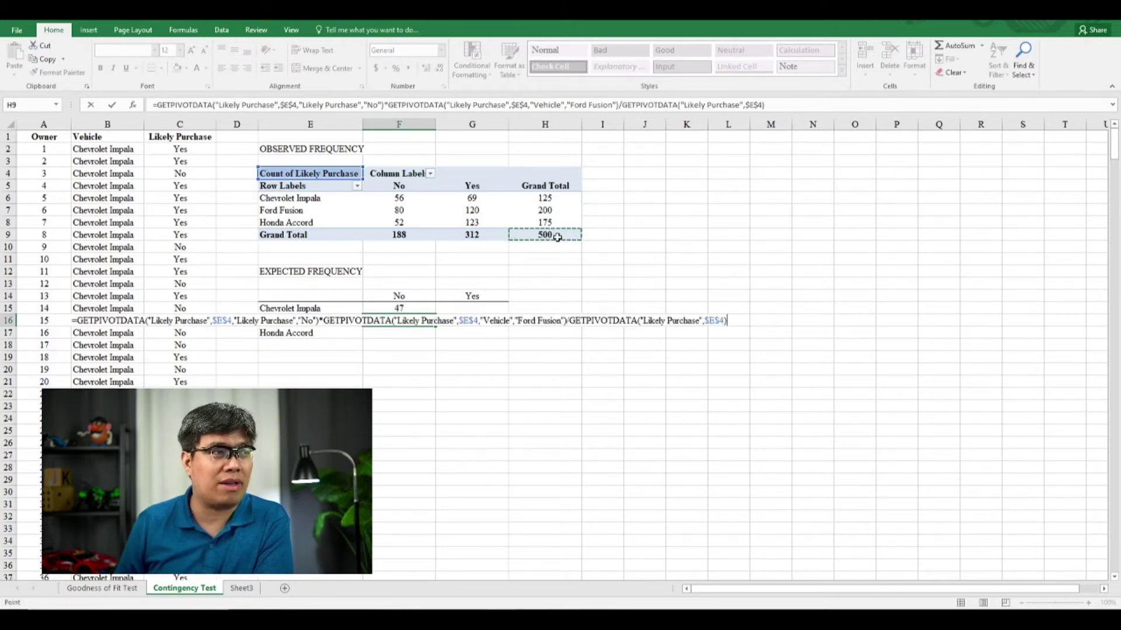
pyautogui.press('Return')
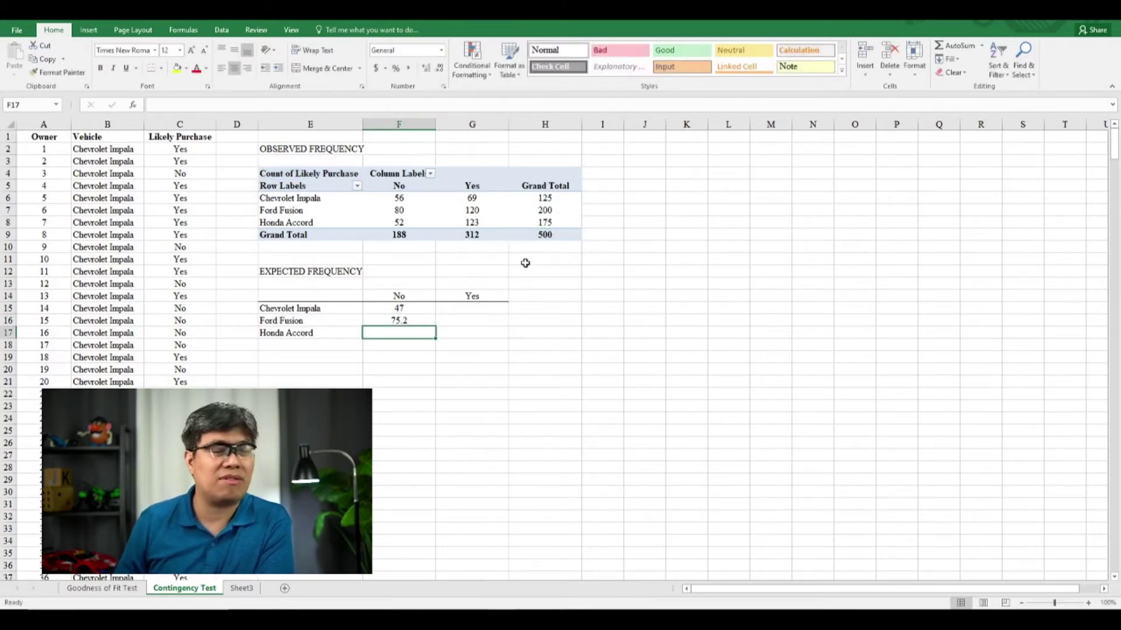
pyautogui.moveTo(419, 309); pyautogui.dragTo(448, 330)
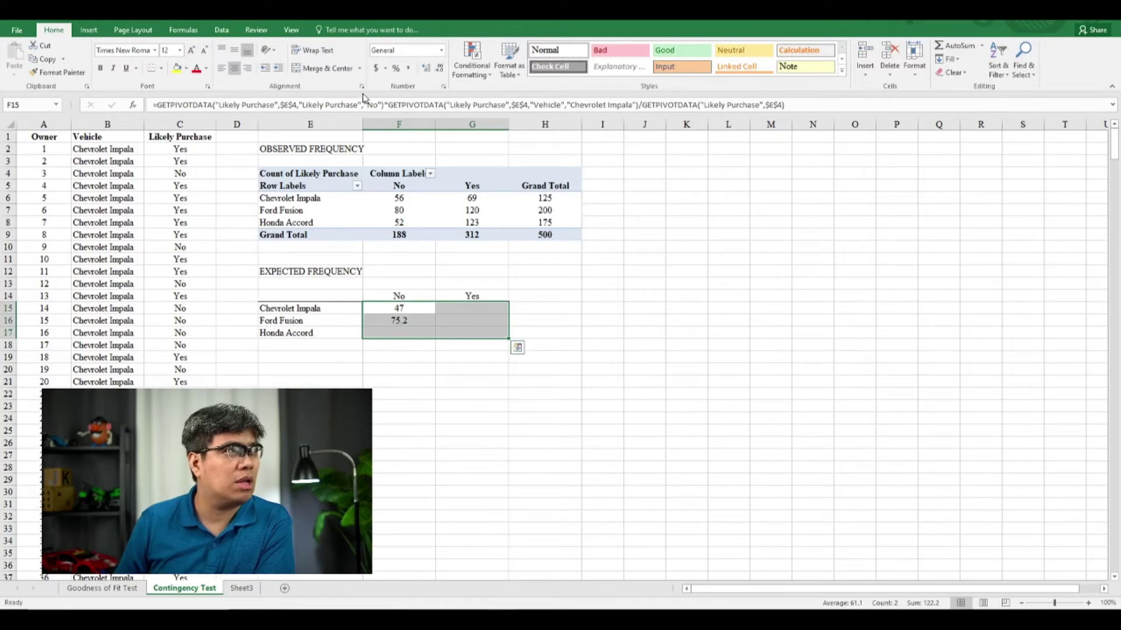
# Show two decimals and enter Honda Accord's expected No, 188 × 175 ÷ 500 = 65.80, in F17
pyautogui.click(427, 69)
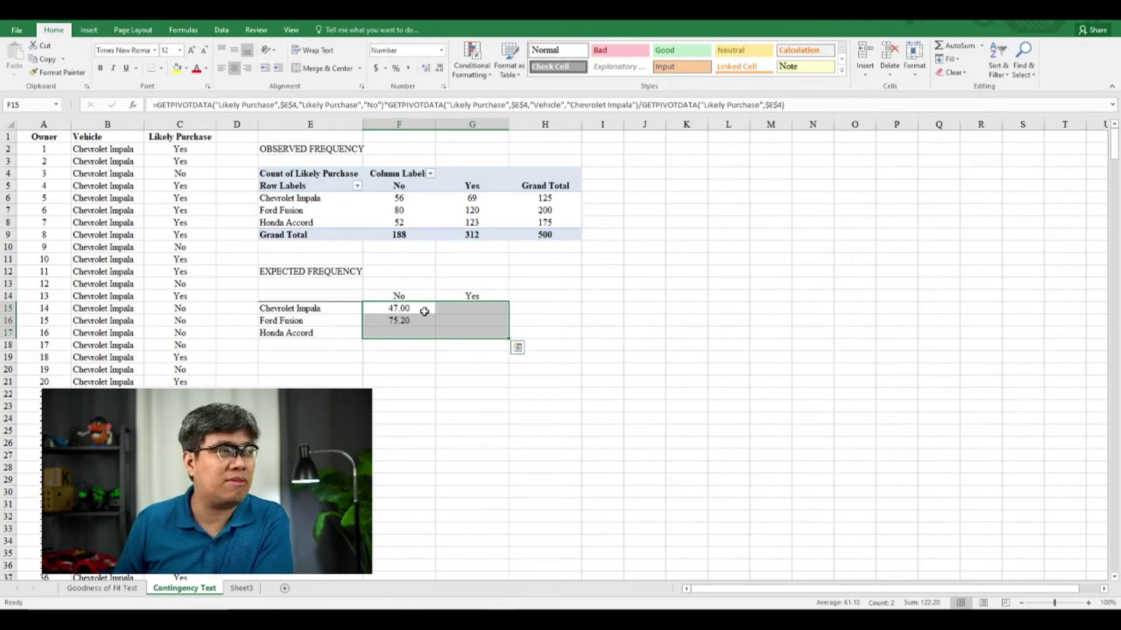
pyautogui.click(425, 330)
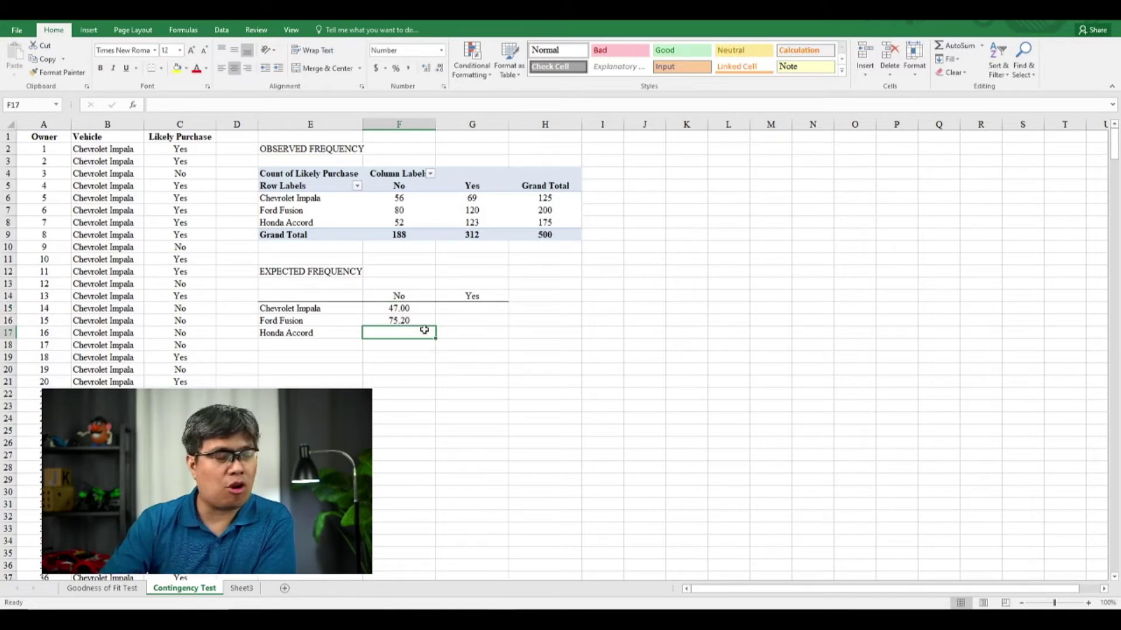
pyautogui.write('=')
pyautogui.press('Up')
pyautogui.press('Up')
pyautogui.press('Up')
pyautogui.press('Up')
pyautogui.press('Up')
pyautogui.press('Up')
pyautogui.press('Up')
pyautogui.press('Up')
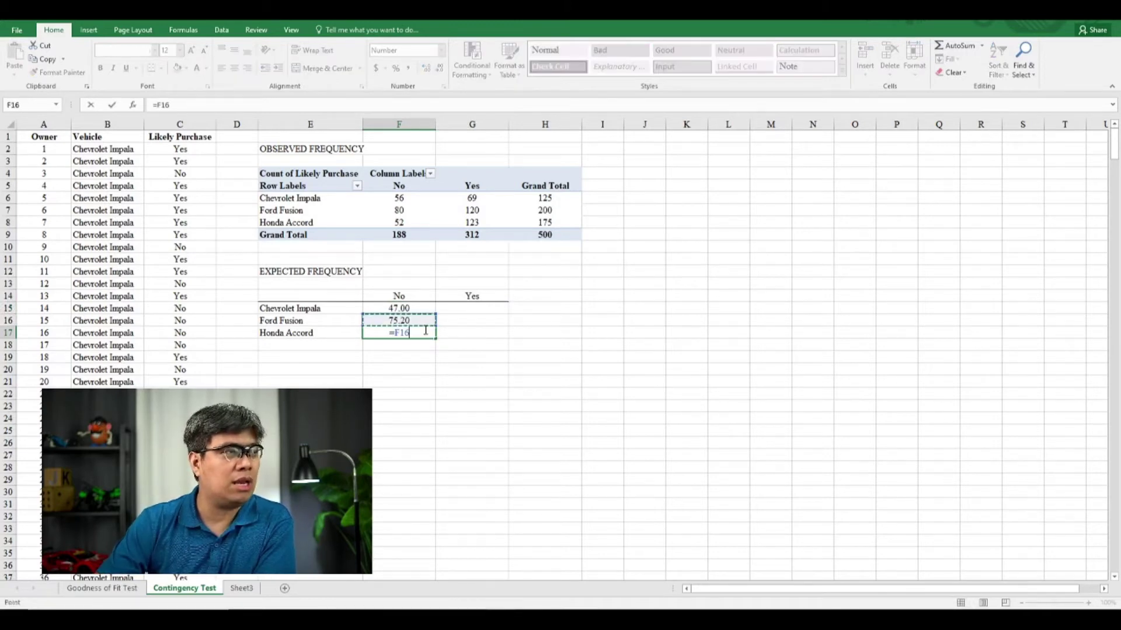
pyautogui.write('*')
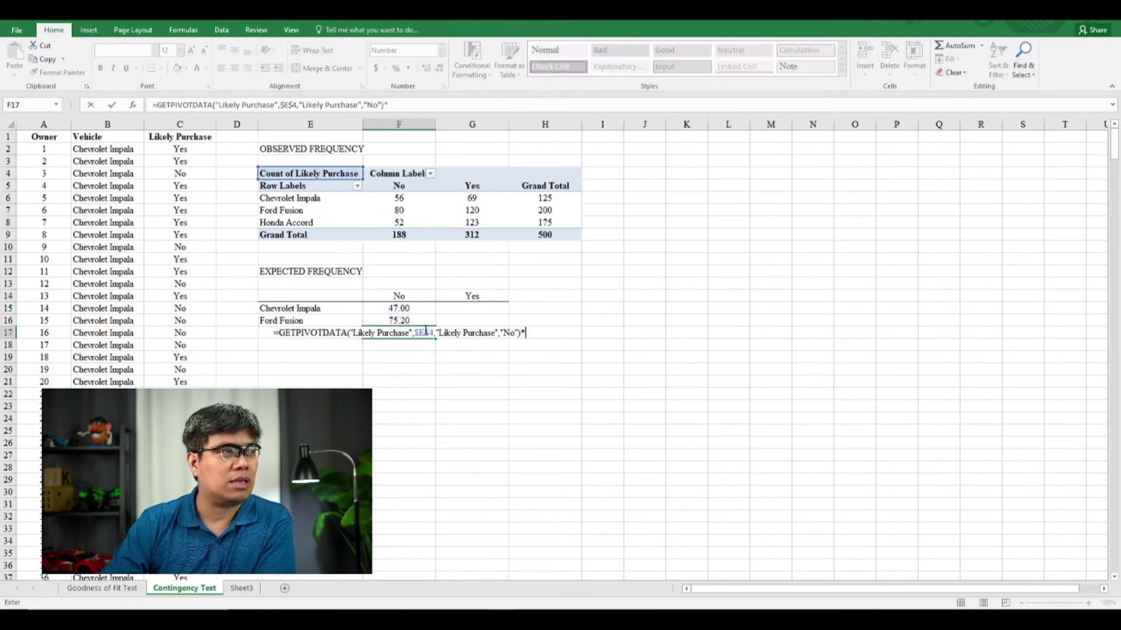
pyautogui.press('Up')
pyautogui.press('Right')
pyautogui.press('Up')
pyautogui.press('Up')
pyautogui.press('Up')
pyautogui.press('Up')
pyautogui.press('Up')
pyautogui.press('Up')
pyautogui.press('Up')
pyautogui.press('Up')
pyautogui.press('Up')
pyautogui.press('Right')
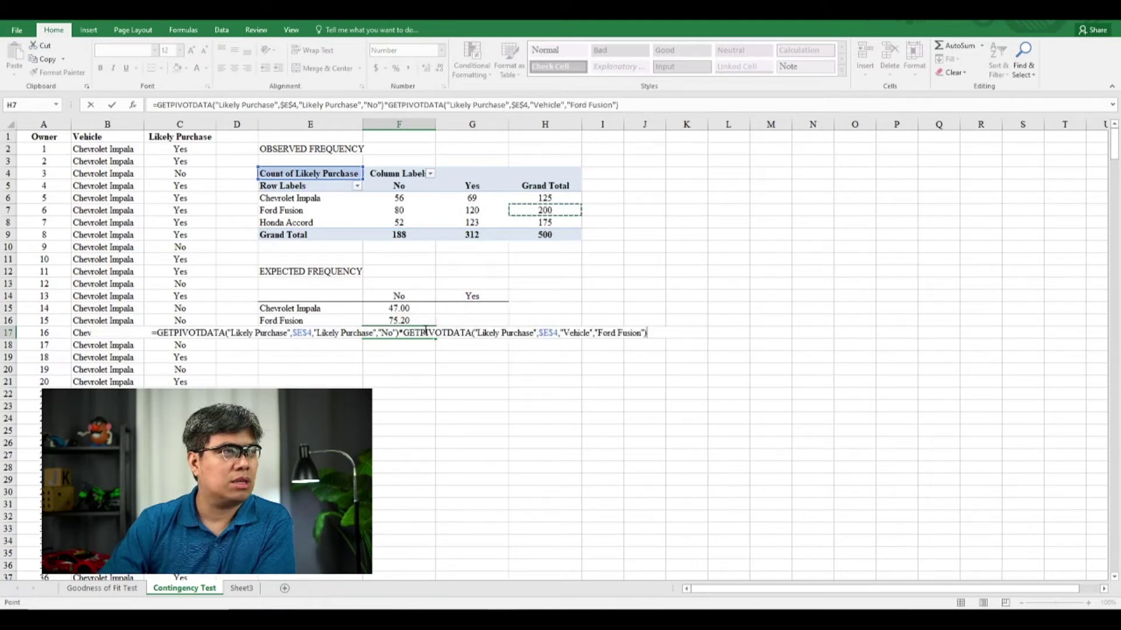
pyautogui.press('Down')
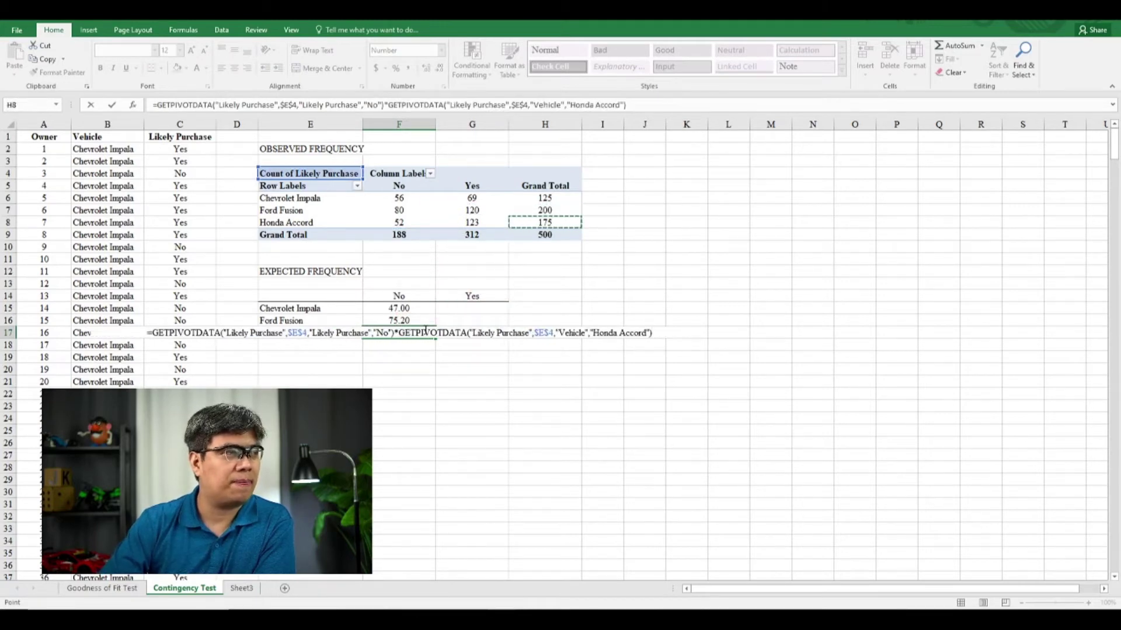
pyautogui.write('/')
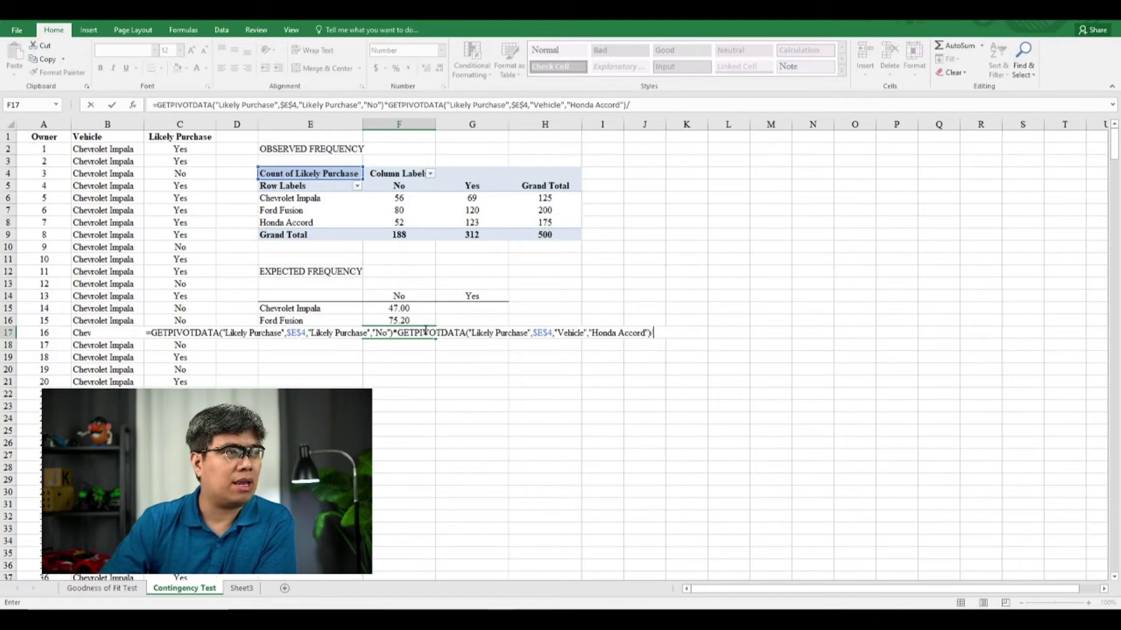
pyautogui.press('Up')
pyautogui.press('Up')
pyautogui.press('Up')
pyautogui.press('Up')
pyautogui.press('Up')
pyautogui.press('Up')
pyautogui.press('Right')
pyautogui.press('Right')
pyautogui.press('Up')
pyautogui.press('Up')
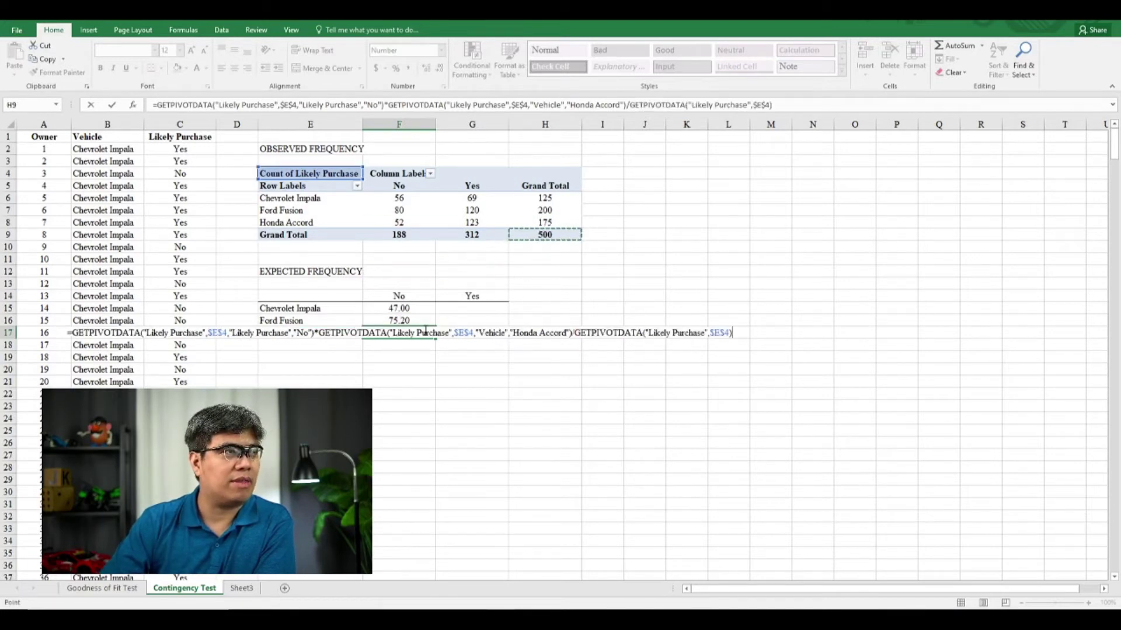
pyautogui.press('Return')
# Move from F17 to G15, the Chevrolet Impala Yes expected cell
pyautogui.click(424, 330)
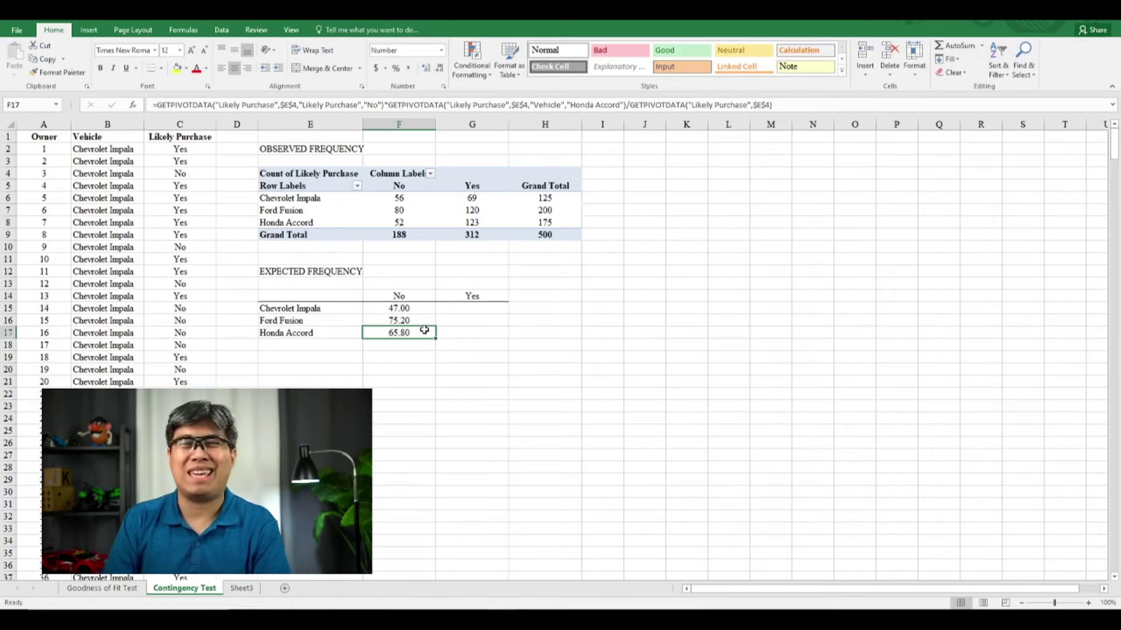
pyautogui.press('Right')
pyautogui.press('Up')
pyautogui.press('Up')
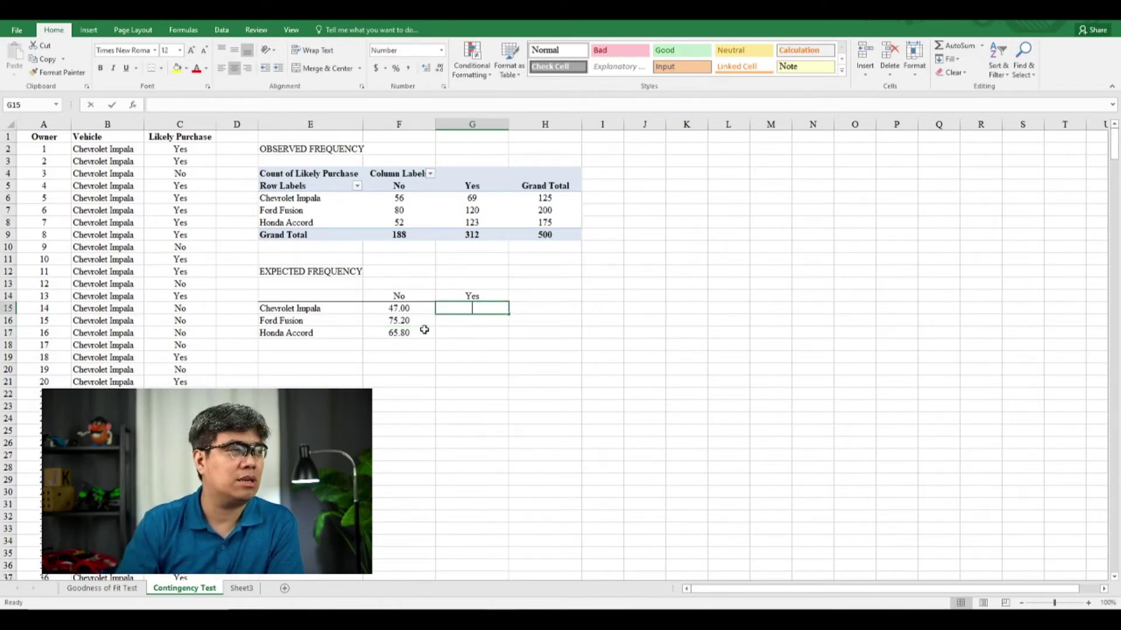
# Enter Chevrolet Impala's expected Yes, 312 × 125 ÷ 500 = 78.00, in G15
pyautogui.write('=')
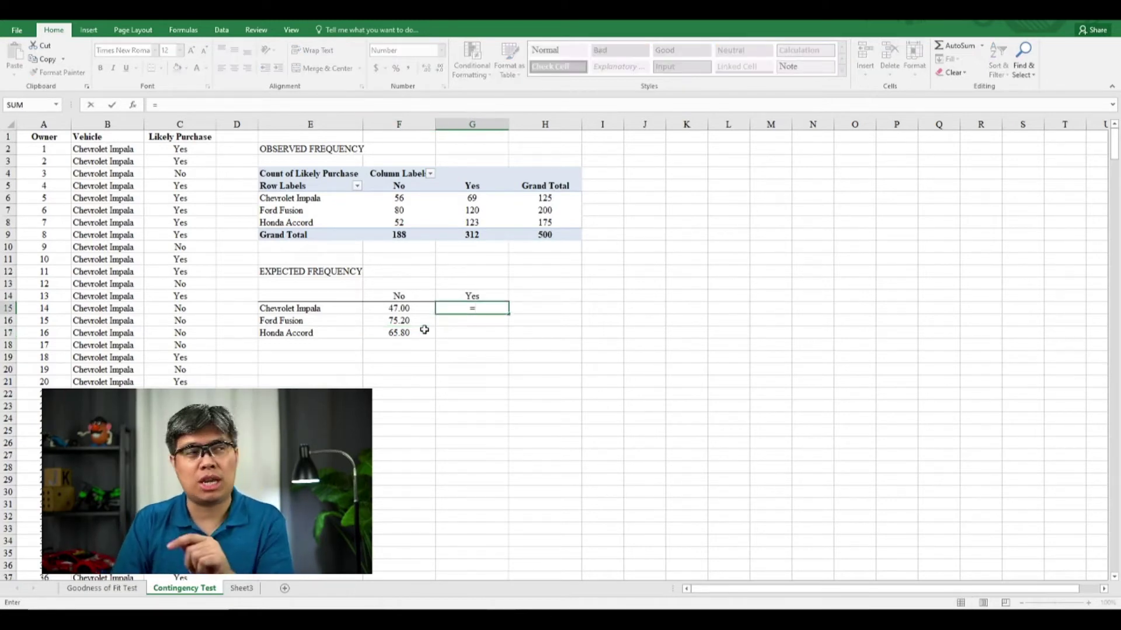
pyautogui.press('Up')
pyautogui.press('Up')
pyautogui.press('Up')
pyautogui.press('Up')
pyautogui.press('Up')
pyautogui.press('Up')
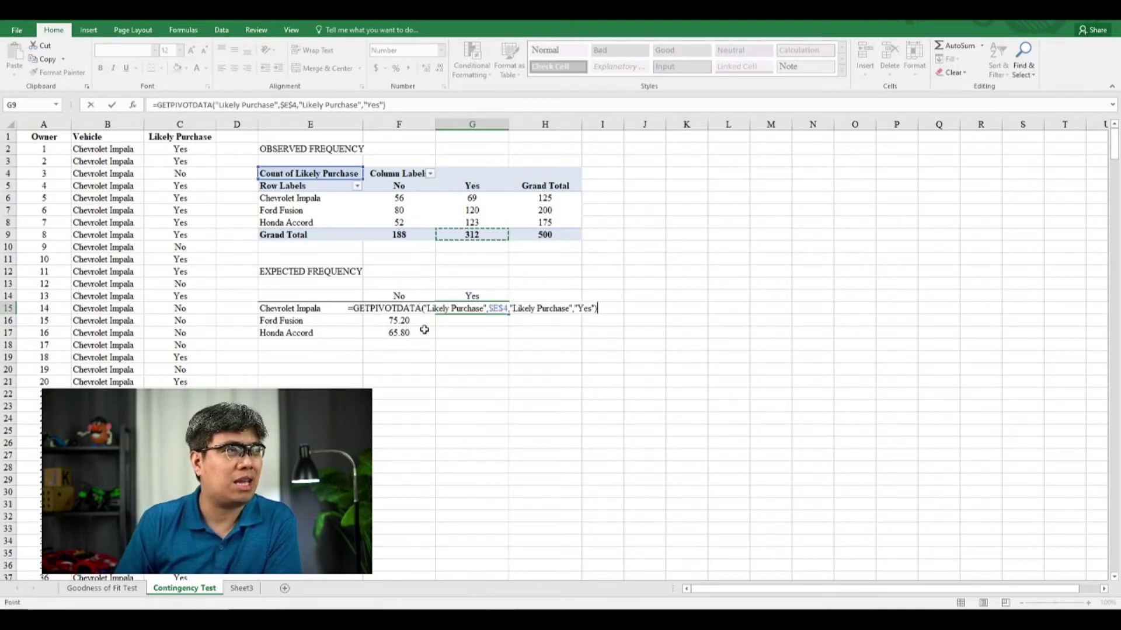
pyautogui.write('*')
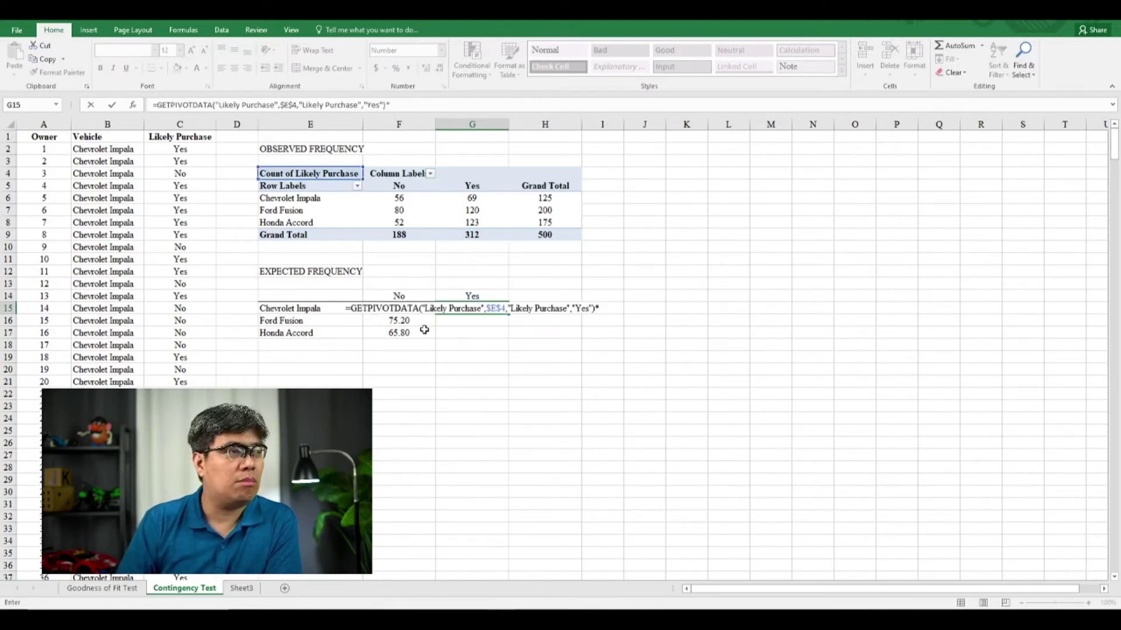
pyautogui.press('Up')
pyautogui.press('Up')
pyautogui.press('Up')
pyautogui.press('Up')
pyautogui.press('Up')
pyautogui.press('Up')
pyautogui.press('Up')
pyautogui.press('Up')
pyautogui.press('Up')
pyautogui.press('Up')
pyautogui.press('Right')
pyautogui.press('Down')
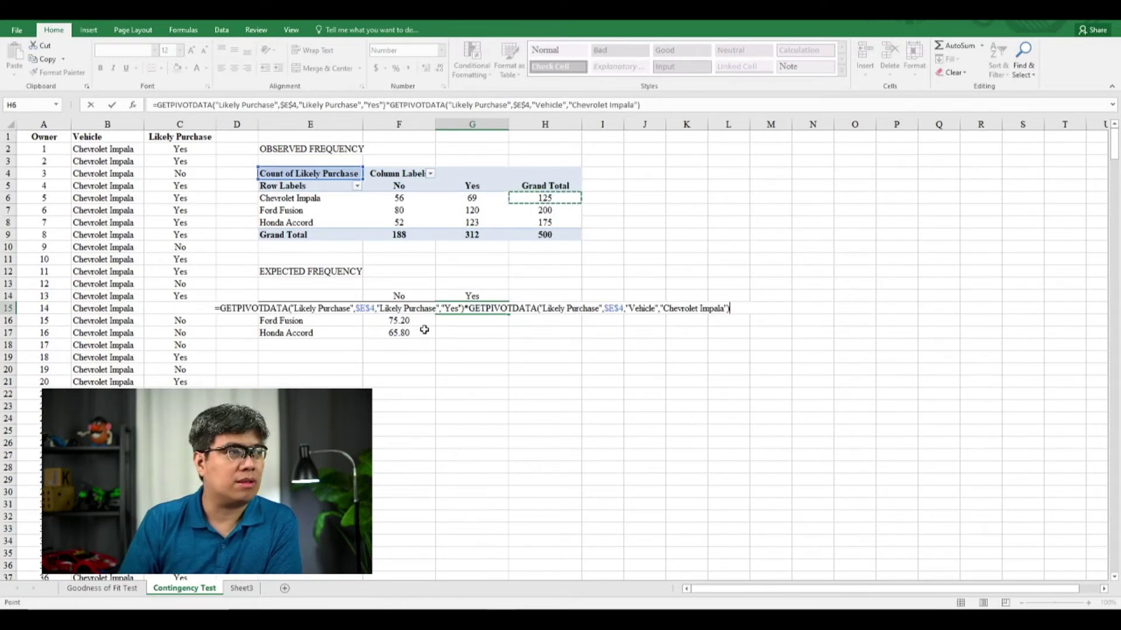
pyautogui.write('/')
pyautogui.press('Up')
pyautogui.press('Up')
pyautogui.press('Up')
pyautogui.press('Up')
pyautogui.press('Up')
pyautogui.press('Up')
pyautogui.press('Right')
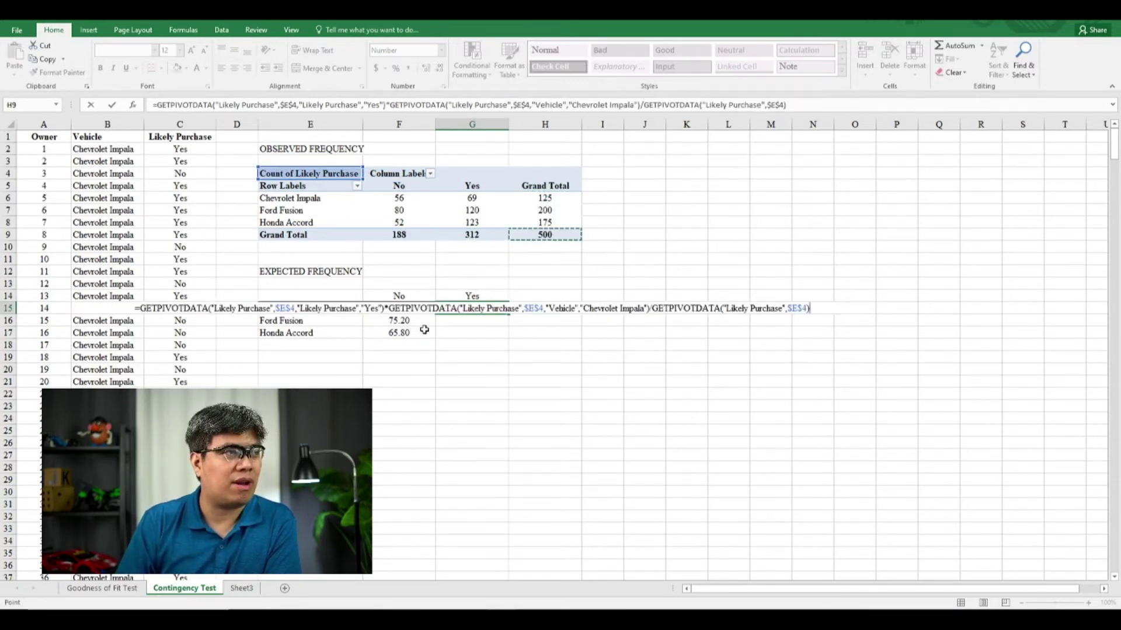
pyautogui.press('Return')
# Enter Ford Fusion's expected Yes, 312 × 200 ÷ 500 = 124.80, in G16
pyautogui.write('=')
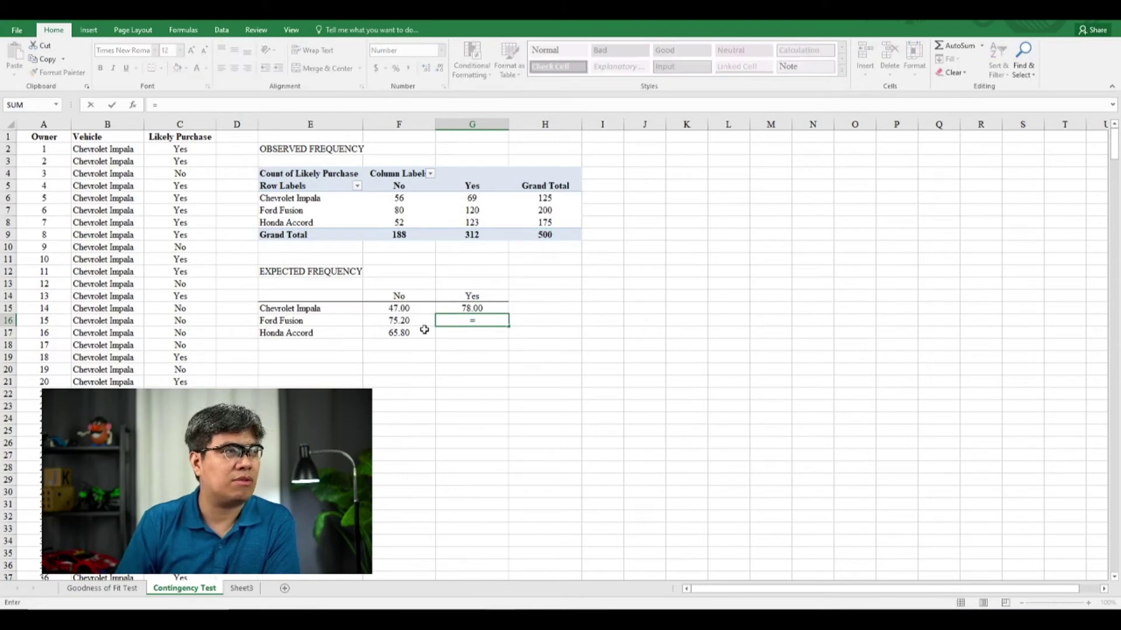
pyautogui.press('Up')
pyautogui.press('Up')
pyautogui.press('Up')
pyautogui.press('Up')
pyautogui.press('Up')
pyautogui.press('Up')
pyautogui.press('Up')
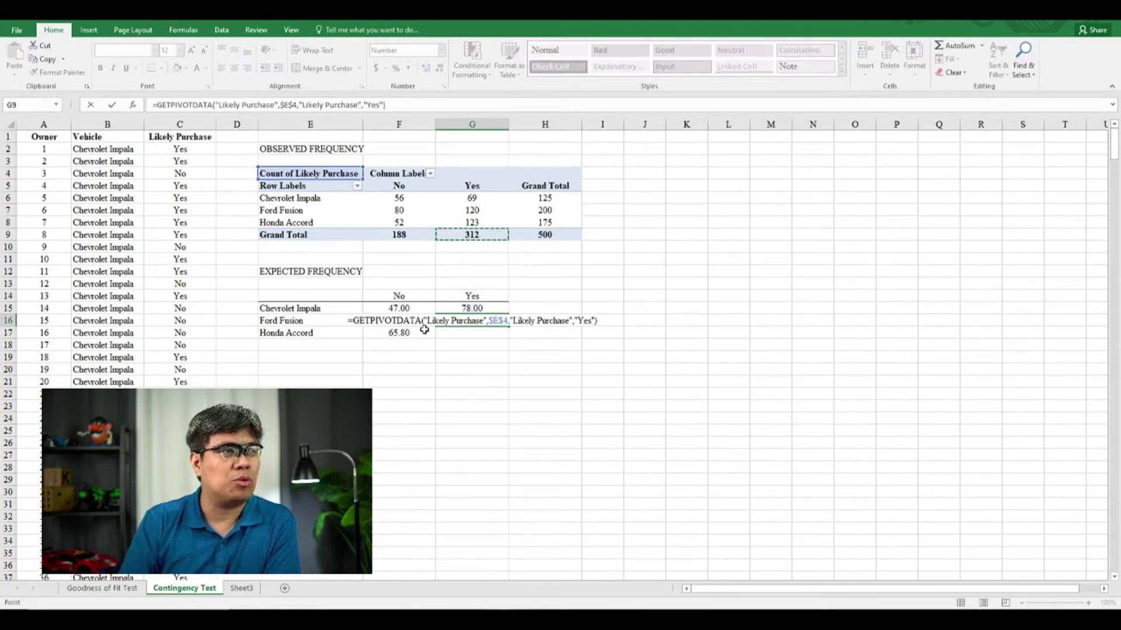
pyautogui.write('*')
pyautogui.press('Right')
pyautogui.press('Up')
pyautogui.press('Up')
pyautogui.press('Up')
pyautogui.press('Up')
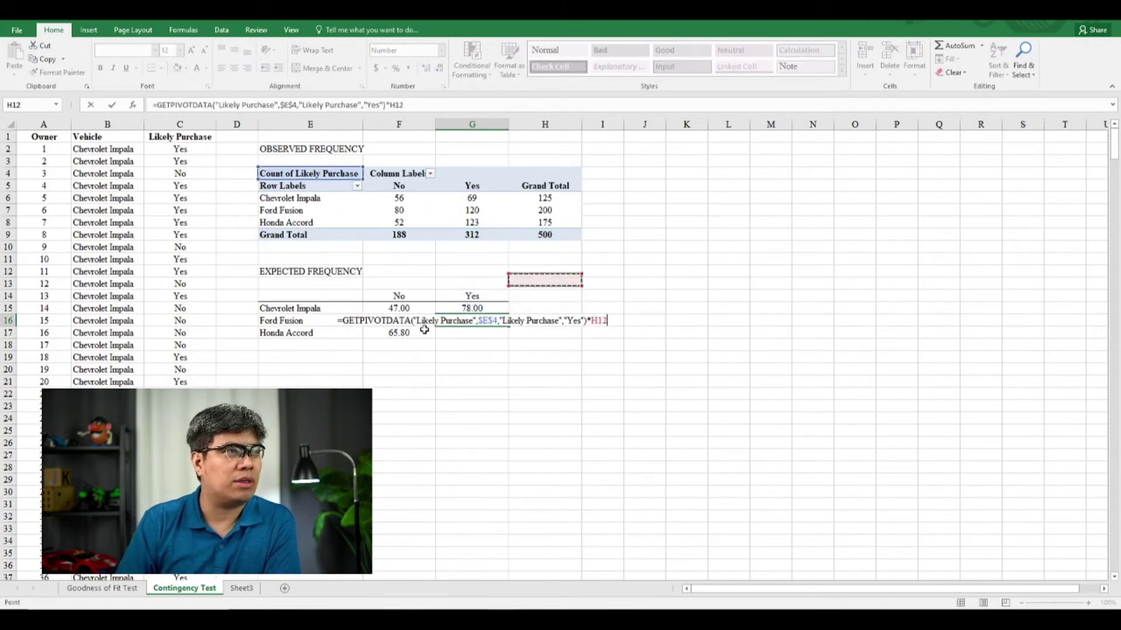
pyautogui.press('Up')
pyautogui.press('Up')
pyautogui.press('Up')
pyautogui.press('Up')
pyautogui.press('Up')
pyautogui.press('Up')
pyautogui.press('Down')
pyautogui.write('/')
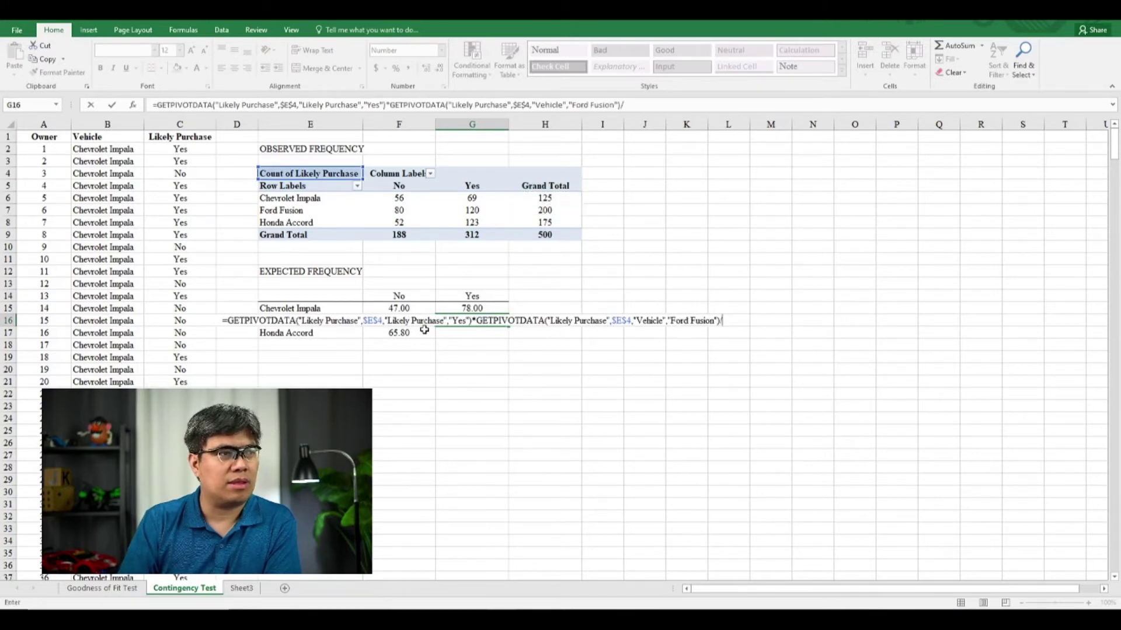
pyautogui.press('Up')
pyautogui.press('Up')
pyautogui.press('Up')
pyautogui.press('Up')
pyautogui.press('Right')
pyautogui.press('Up')
pyautogui.press('Up')
pyautogui.press('Up')
pyautogui.press('Return')
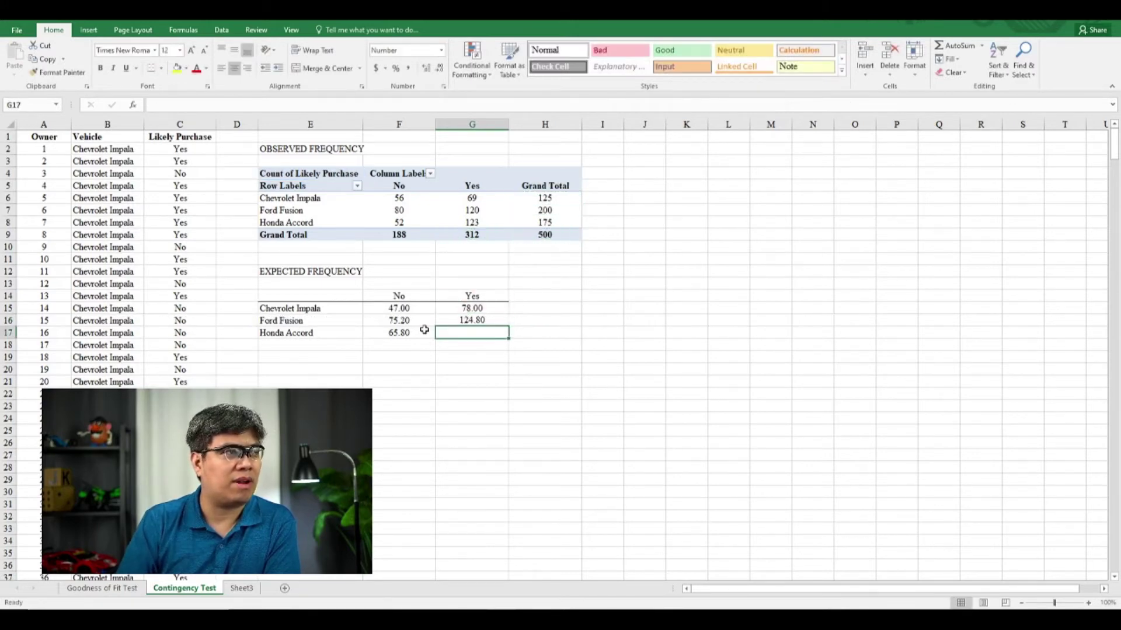
# Enter Honda Accord's expected Yes, 312 × 175 ÷ 500 = 109.20, in G17
pyautogui.write('=')
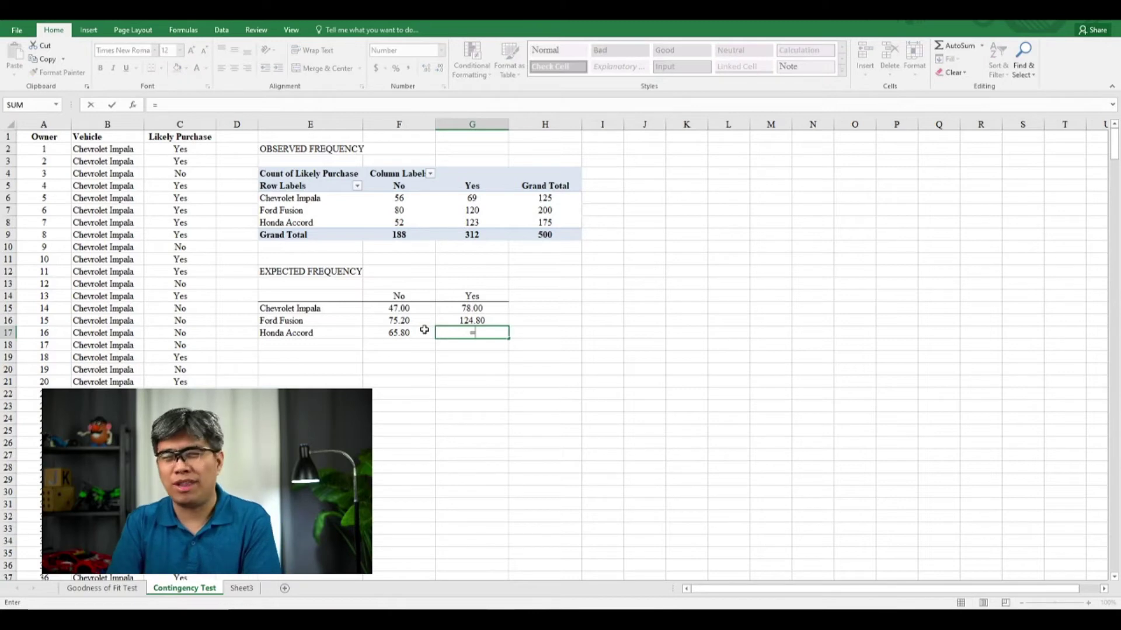
pyautogui.press('Up')
pyautogui.press('Up')
pyautogui.press('Up')
pyautogui.press('Up')
pyautogui.press('Up')
pyautogui.press('Up')
pyautogui.press('Up')
pyautogui.press('Up')
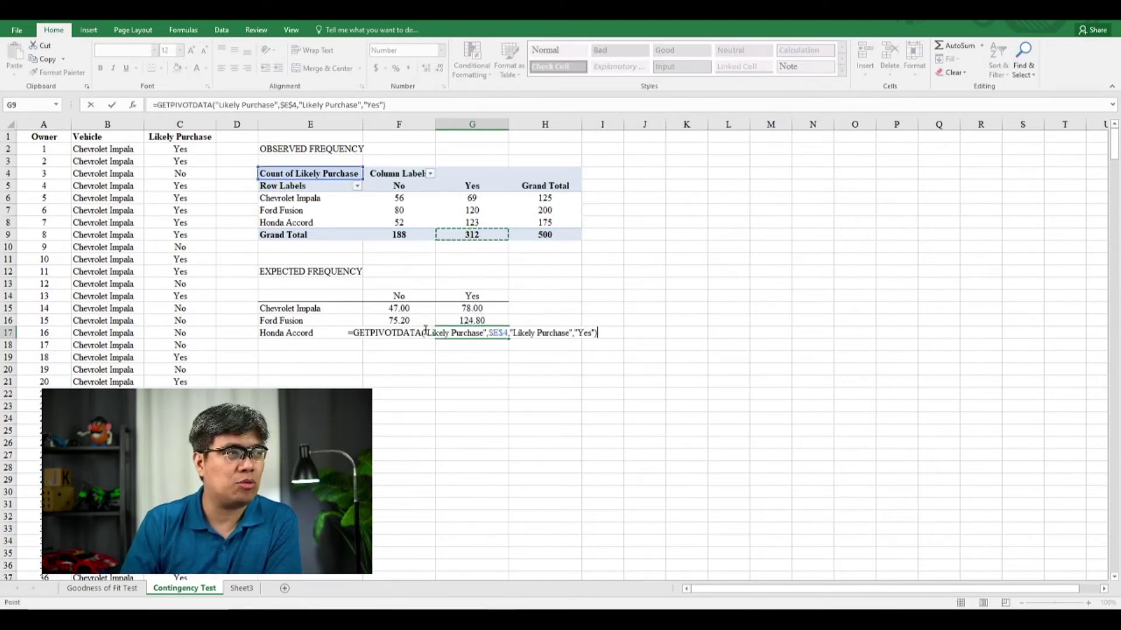
pyautogui.write('*')
pyautogui.press('Up')
pyautogui.press('Up')
pyautogui.press('Up')
pyautogui.press('Up')
pyautogui.press('Up')
pyautogui.press('Up')
pyautogui.press('Up')
pyautogui.press('Up')
pyautogui.press('Up')
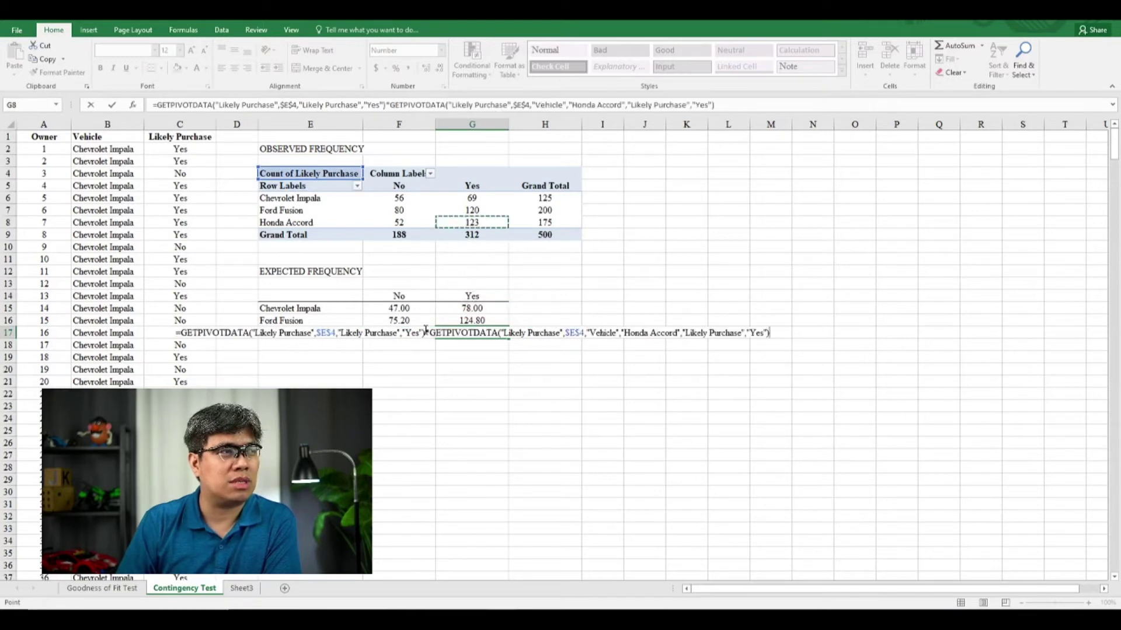
pyautogui.press('Right')
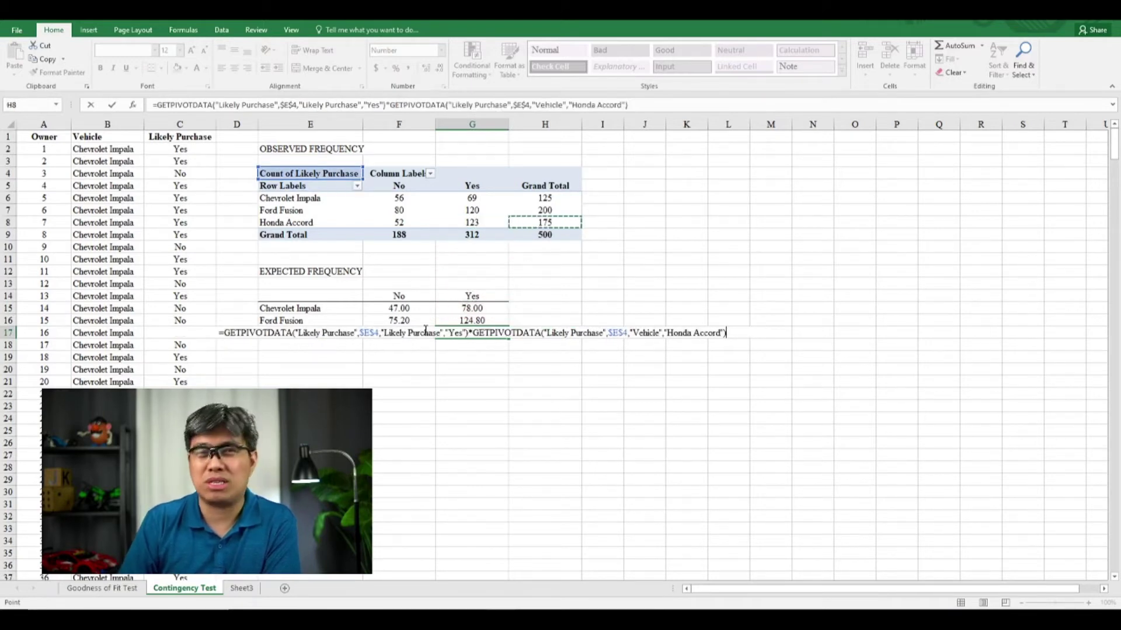
pyautogui.write('/')
pyautogui.press('Up')
pyautogui.press('Up')
pyautogui.press('Up')
pyautogui.press('Up')
pyautogui.press('Up')
pyautogui.press('Up')
pyautogui.press('Up')
pyautogui.press('Up')
pyautogui.press('Right')
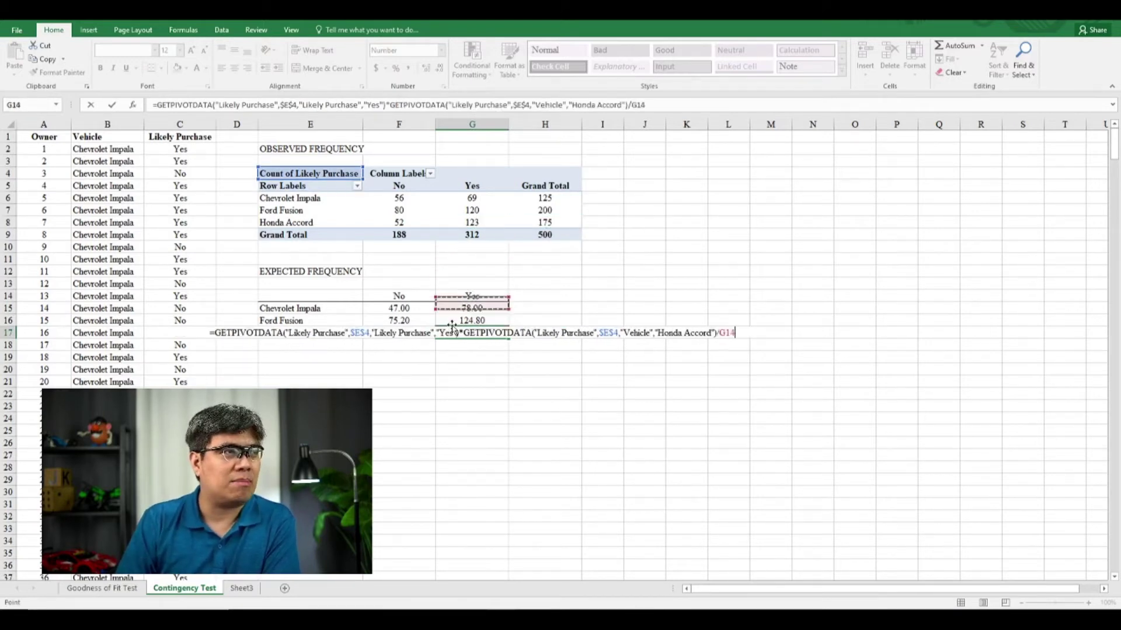
pyautogui.press('Return')
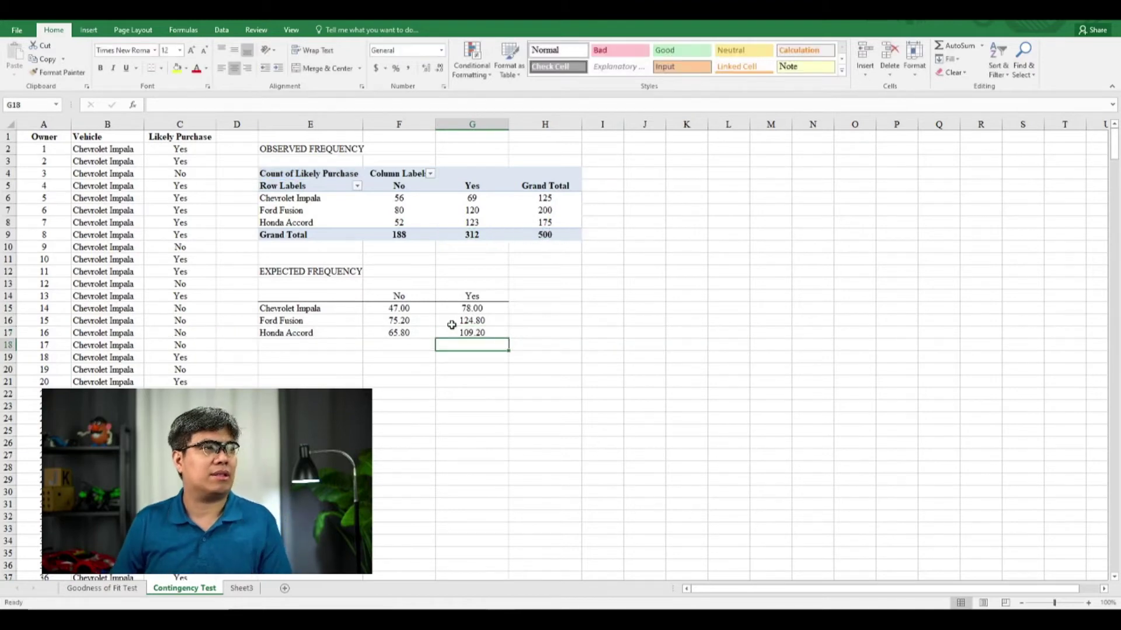
# Label Step 01 and write Ho: likely purchase is independent of type vehicle in J14
pyautogui.click(395, 308)
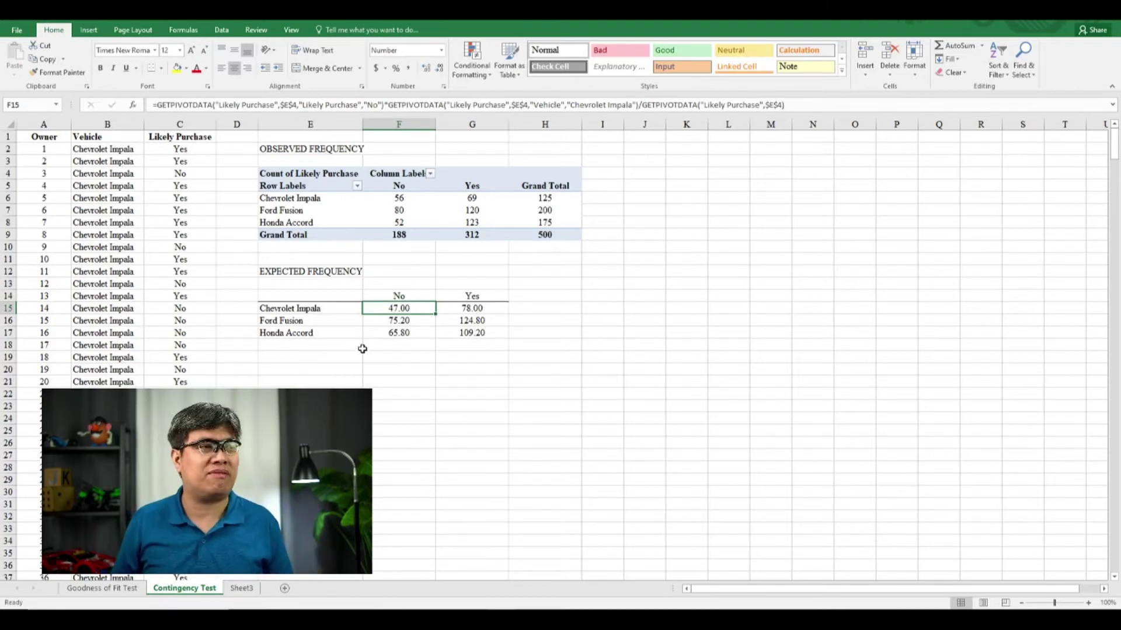
pyautogui.click(602, 294)
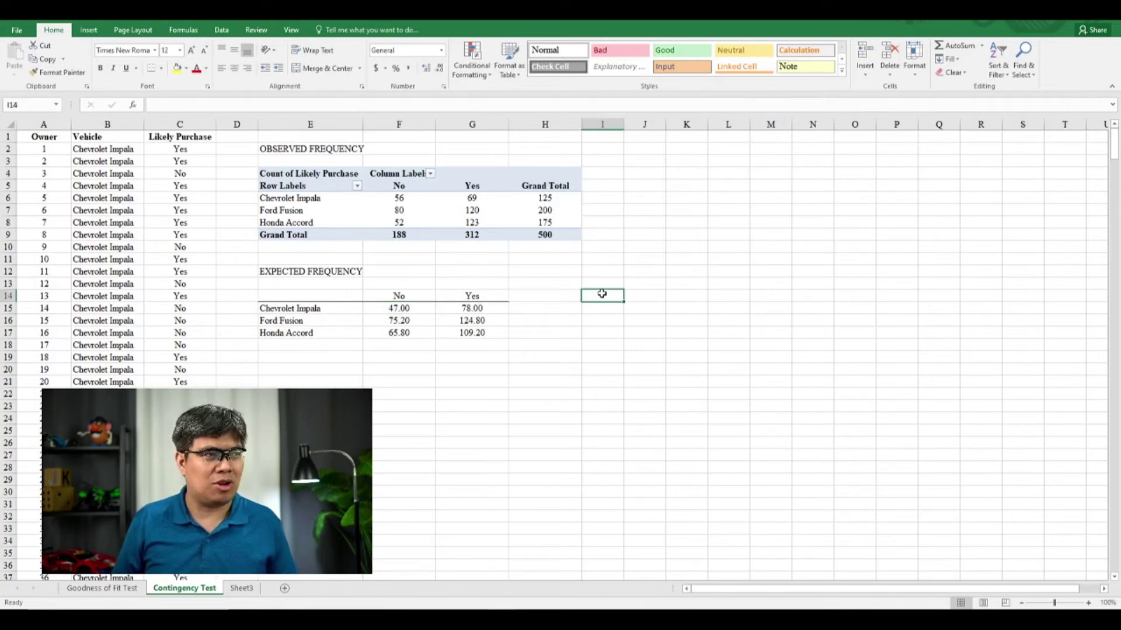
pyautogui.write('Step 01')
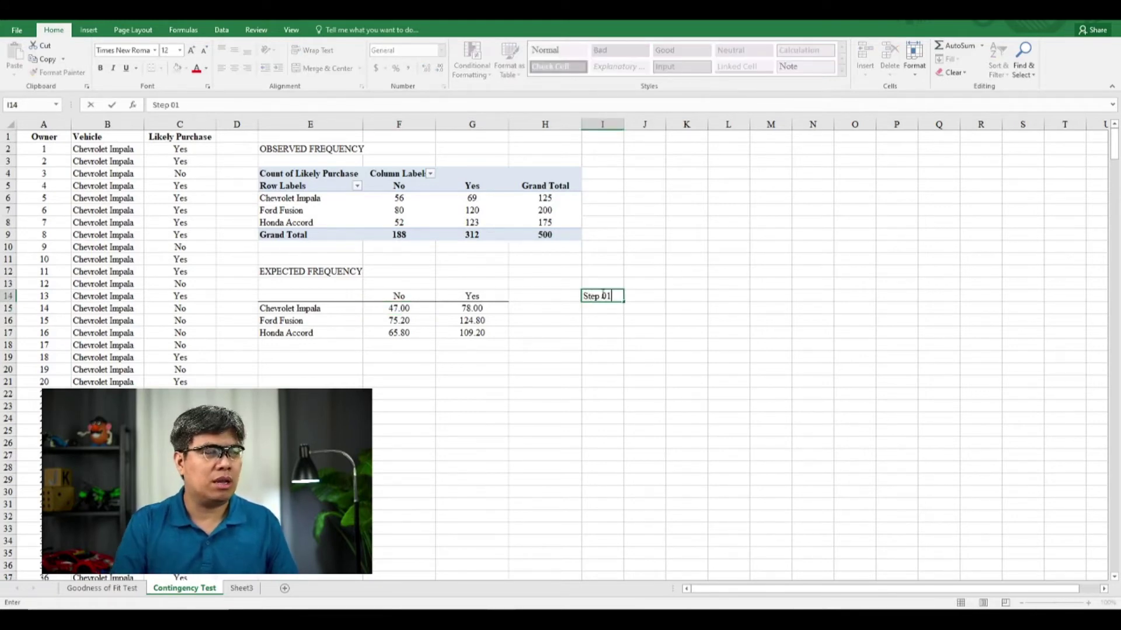
pyautogui.press('Tab')
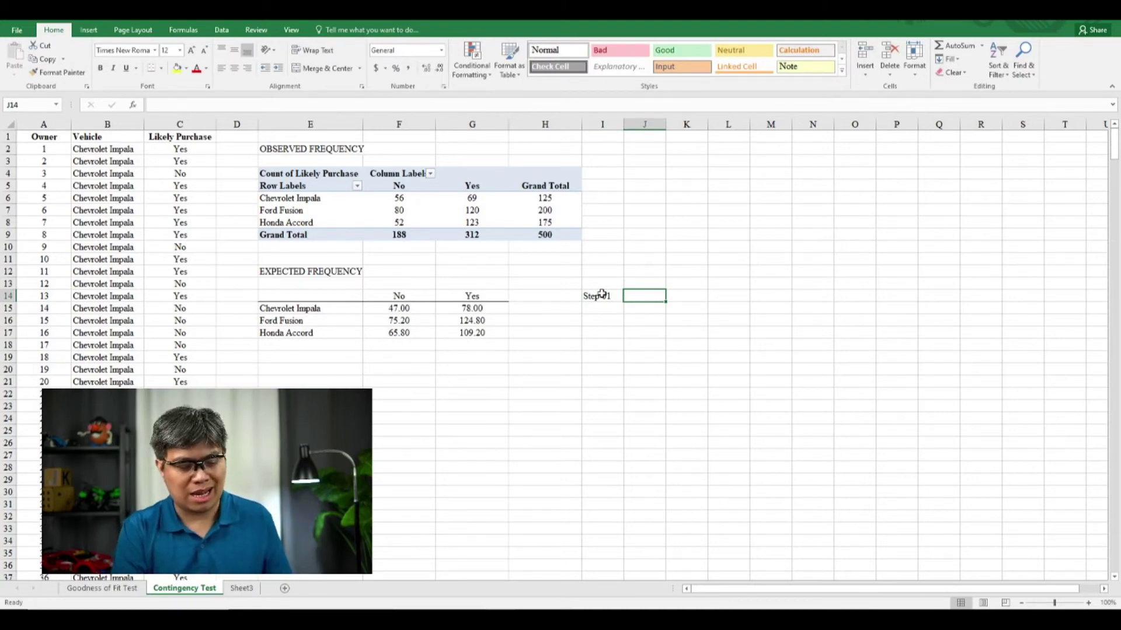
pyautogui.write('Ho: Lik')
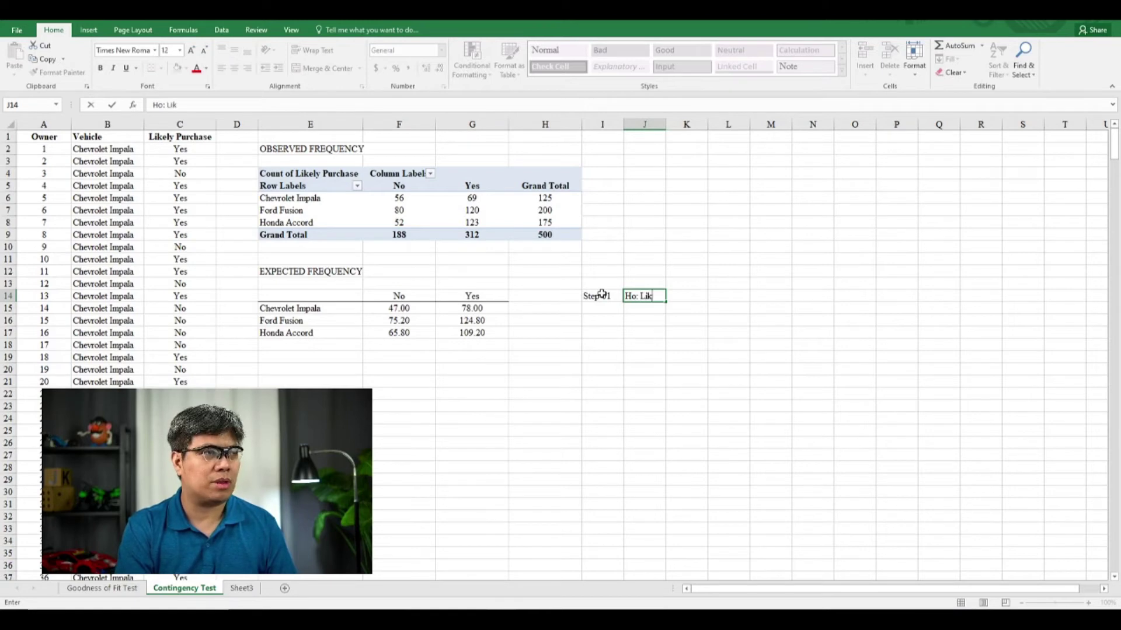
pyautogui.write('ely')
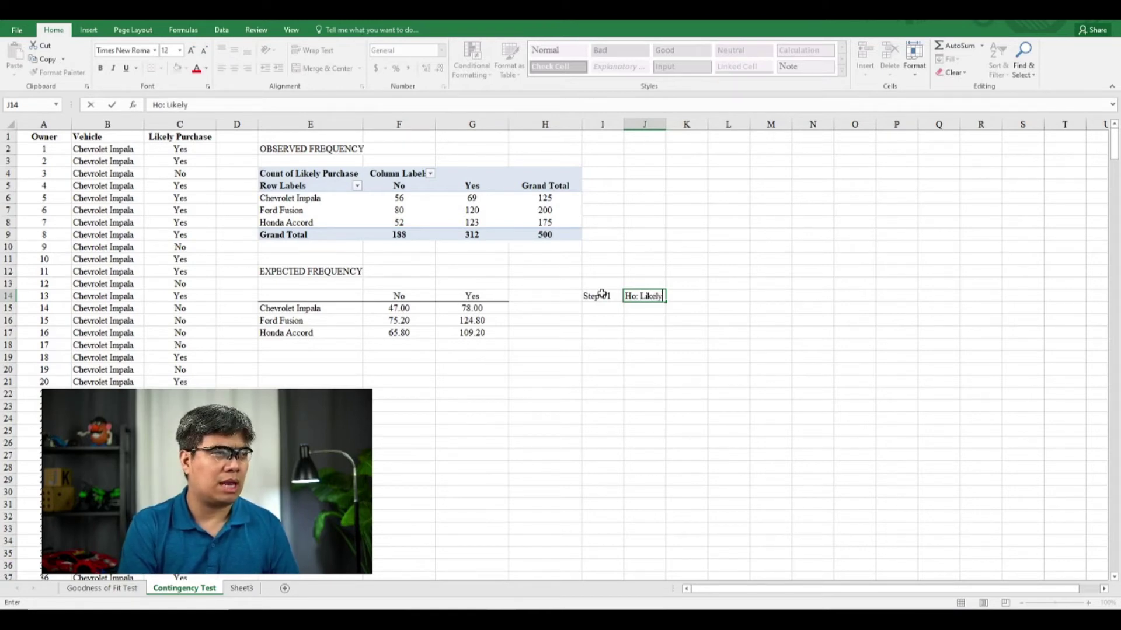
pyautogui.write(' purcha')
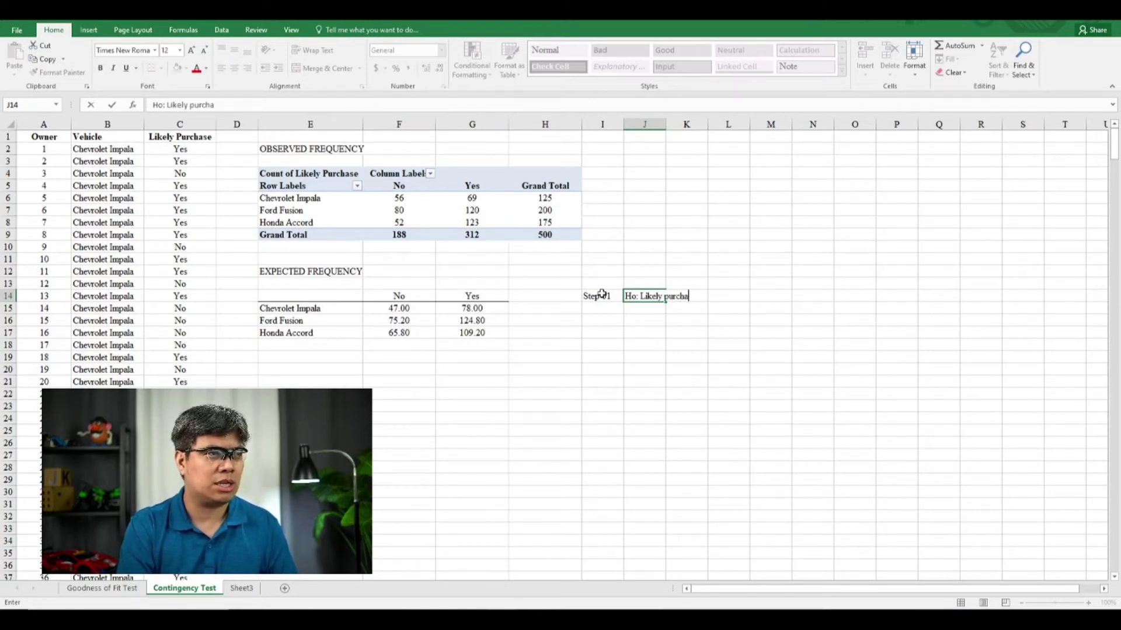
pyautogui.write('se is ')
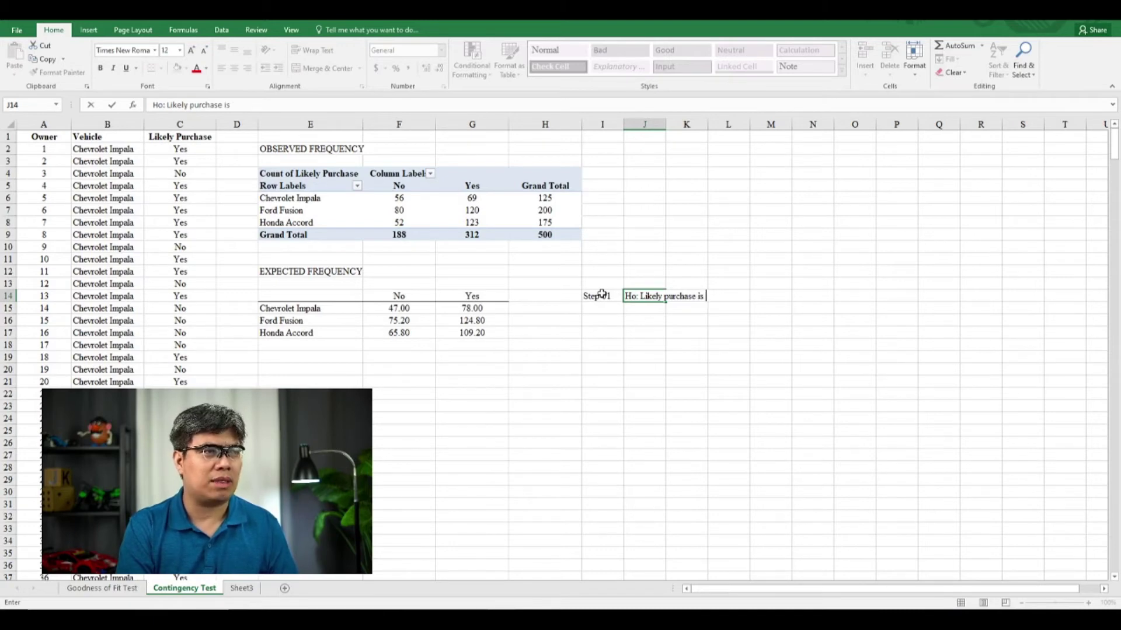
pyautogui.write('independent')
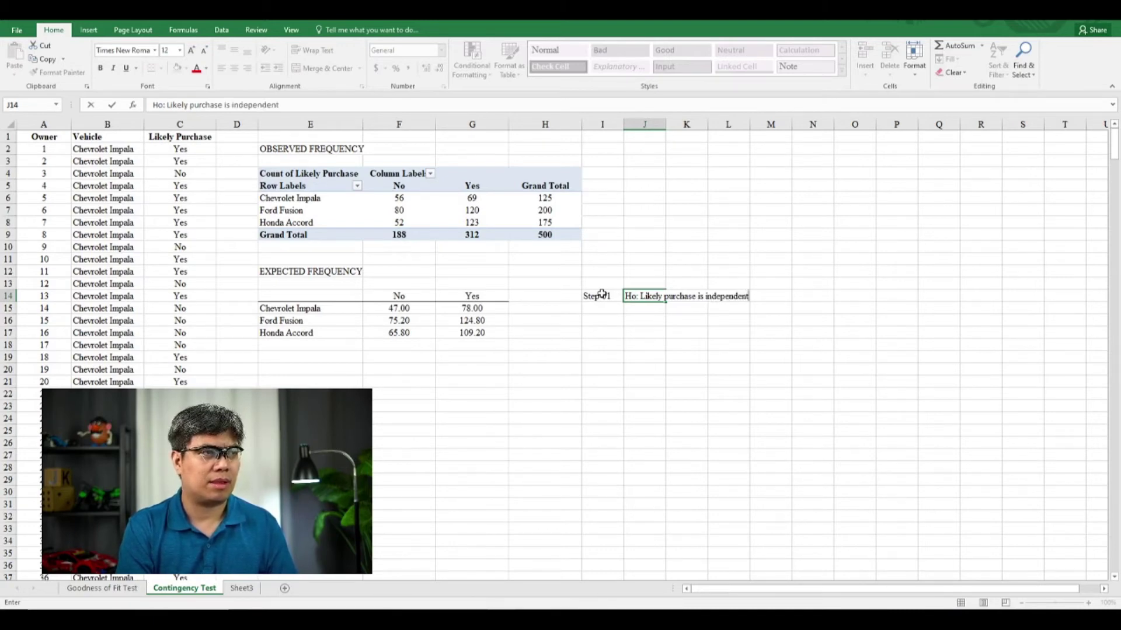
pyautogui.write(' of')
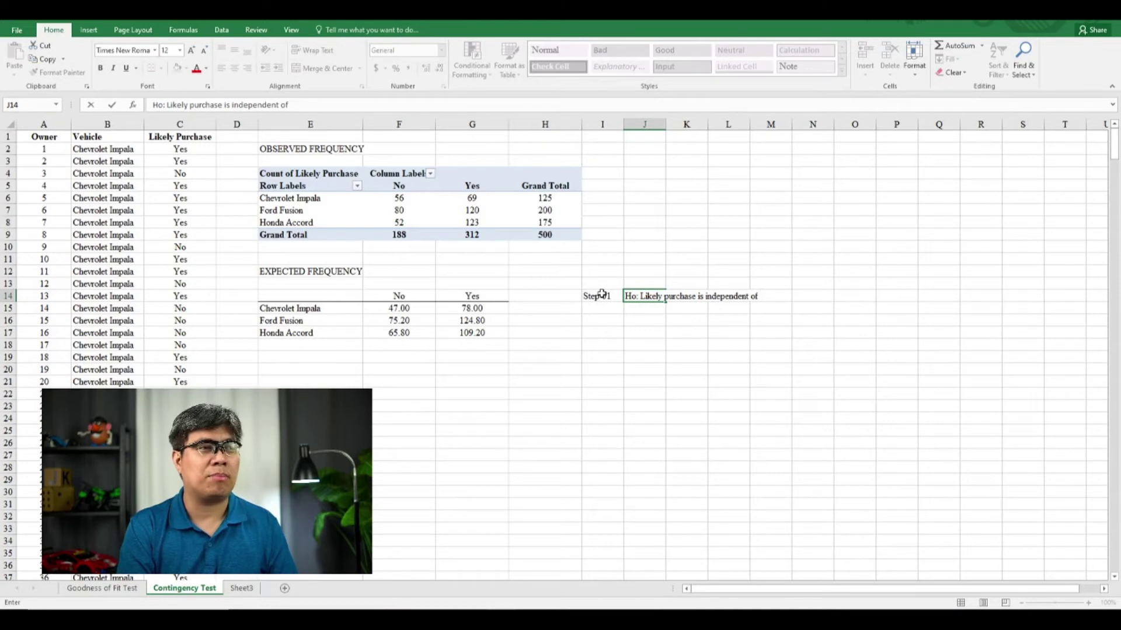
pyautogui.write(' type ')
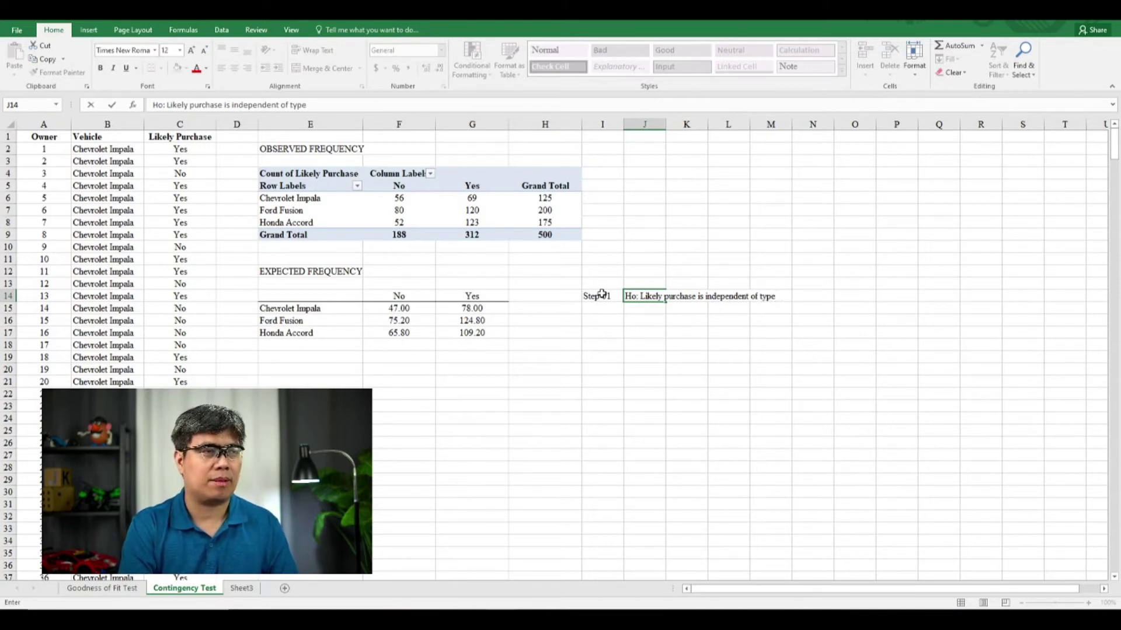
pyautogui.write('vehicle')
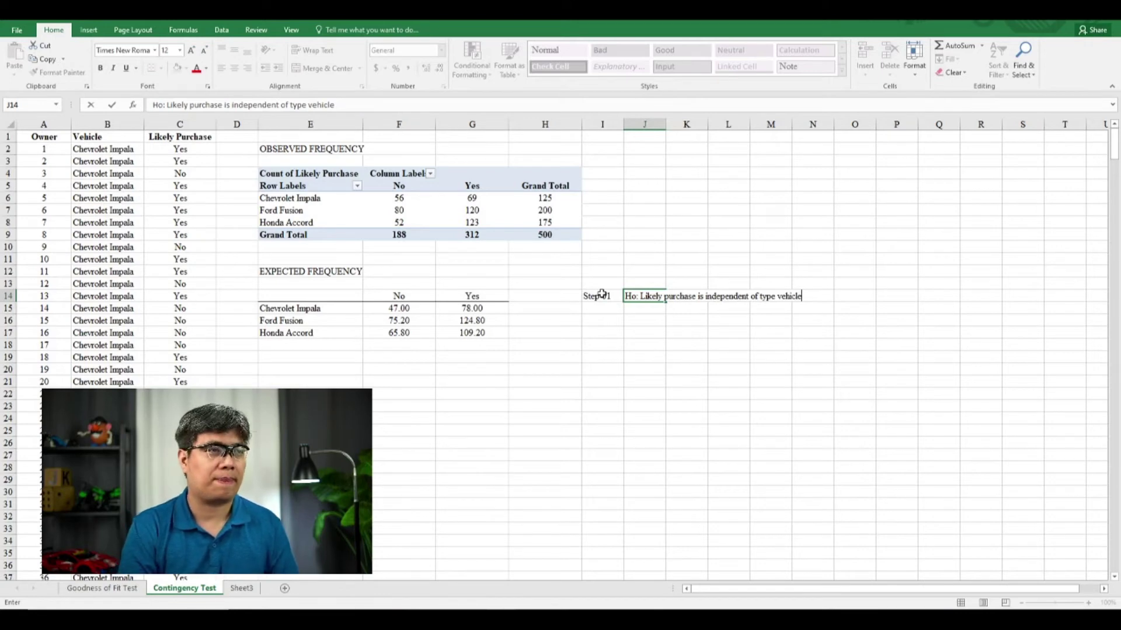
pyautogui.press('Return')
# Left-align the hypothesis cells J14:J15
pyautogui.write('Ha')
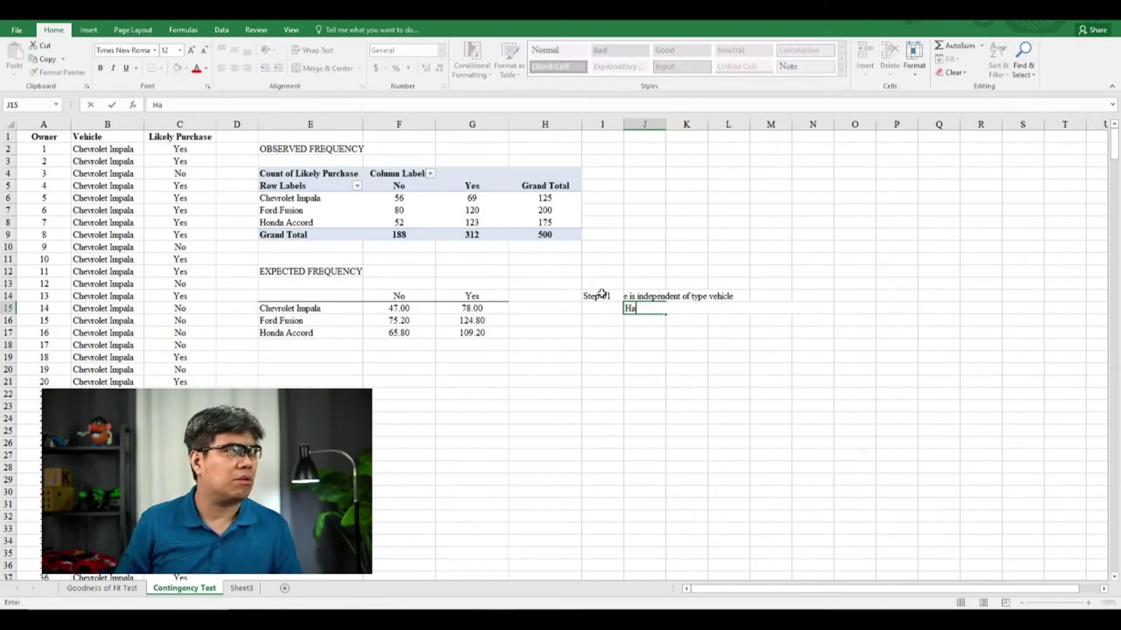
pyautogui.press('Escape')
pyautogui.click(645, 296)
pyautogui.moveTo(645, 296); pyautogui.dragTo(648, 309)
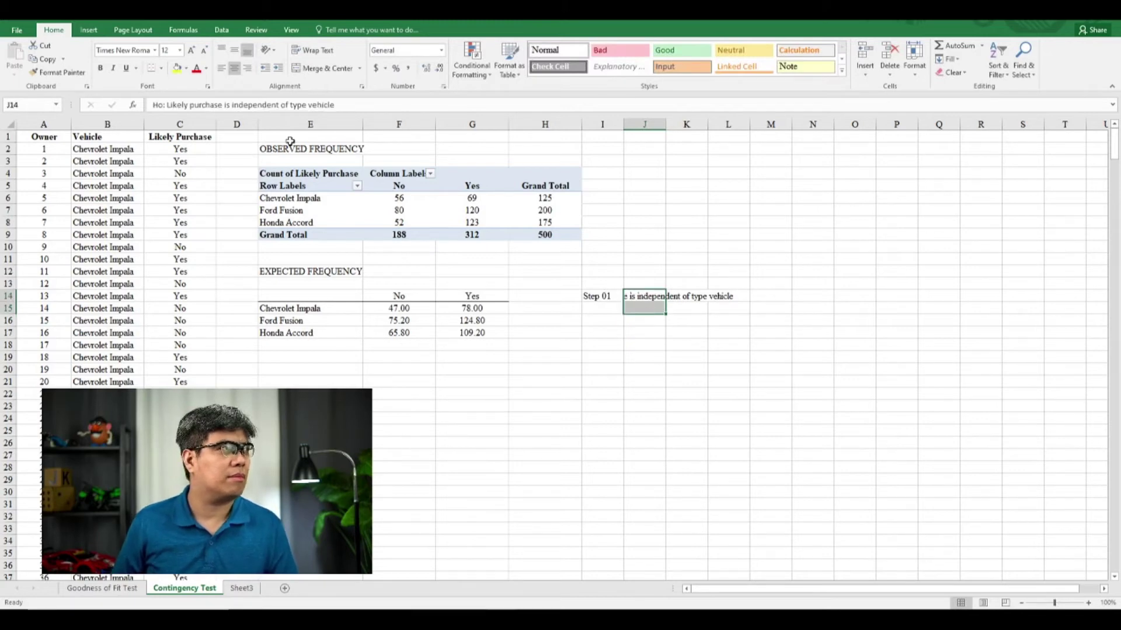
pyautogui.click(223, 69)
# Write Ha: Likely purchase is not independent of type vehicle in J15
pyautogui.click(647, 309)
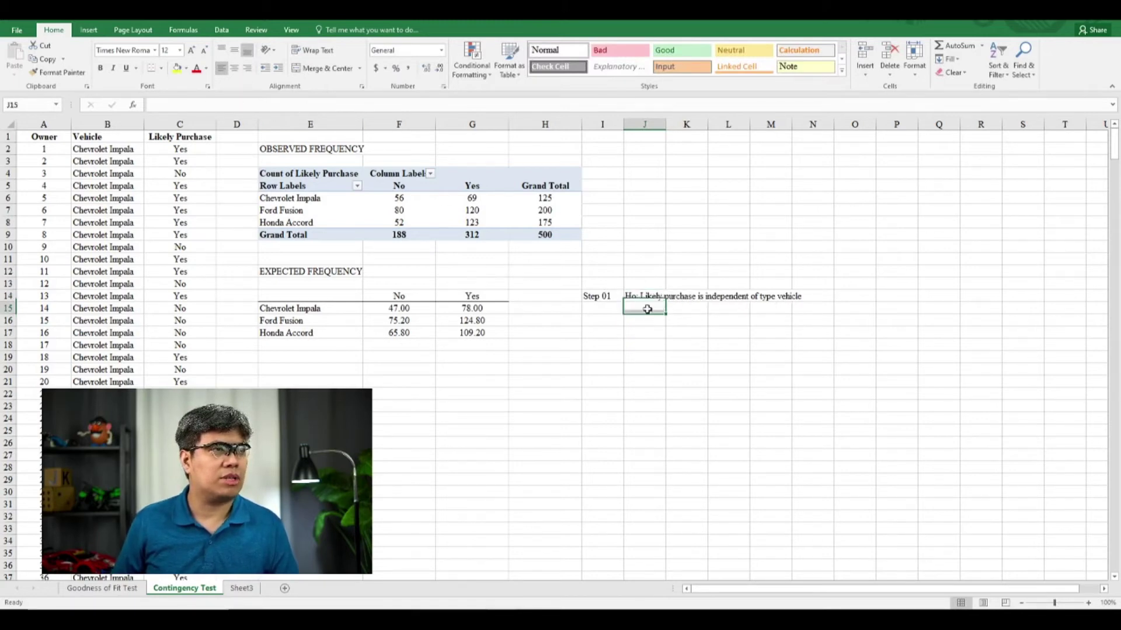
pyautogui.write('Ha')
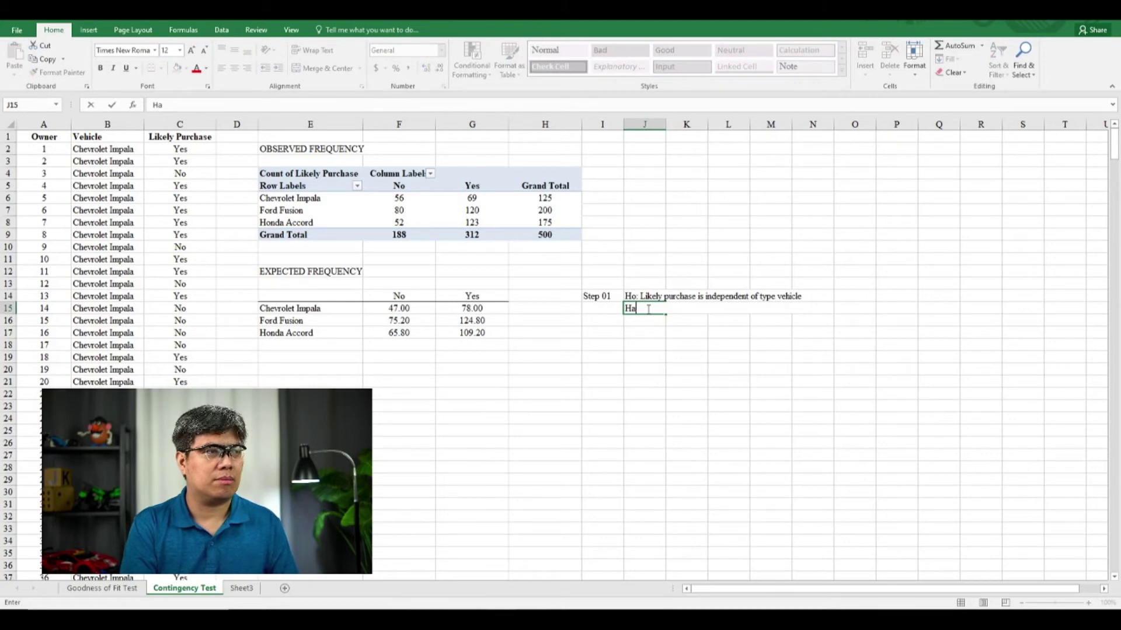
pyautogui.write(': Likely')
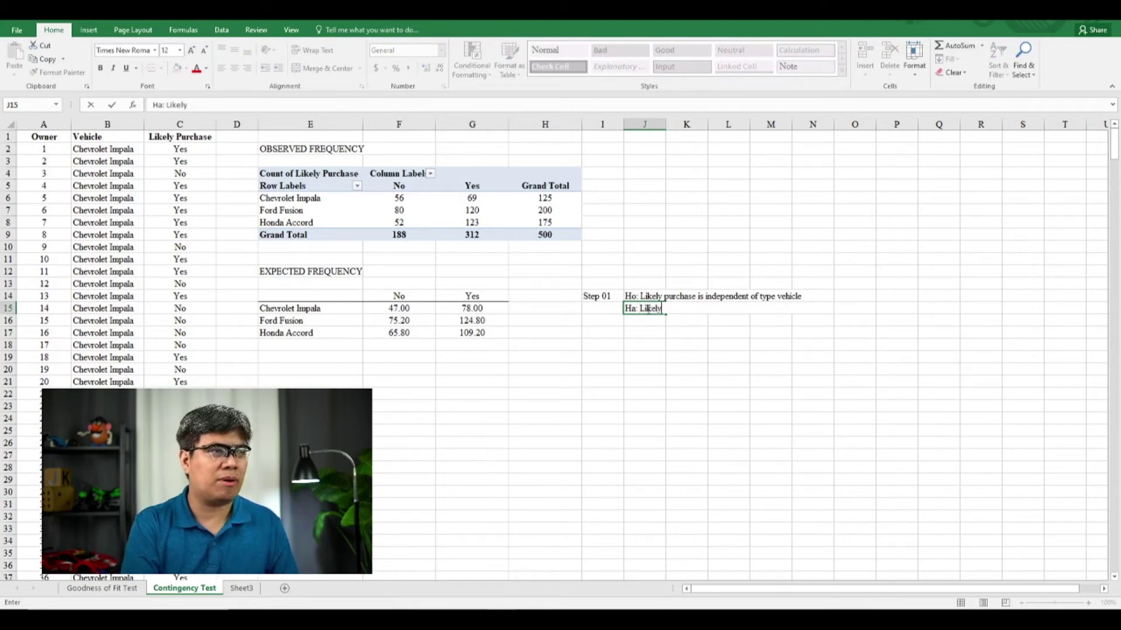
pyautogui.write(' purch')
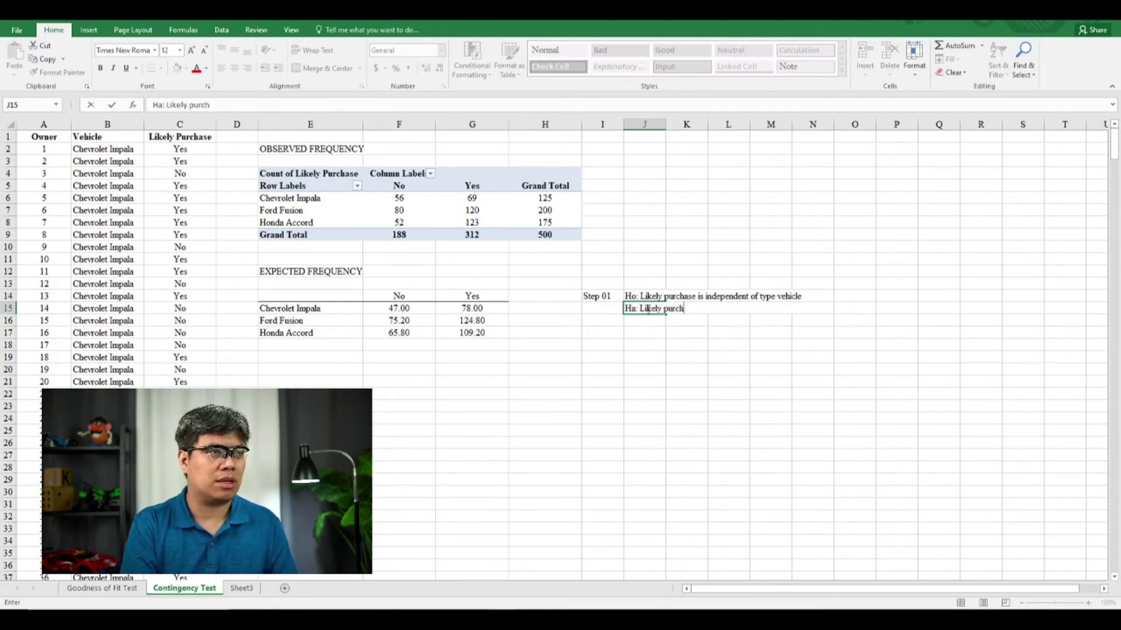
pyautogui.write('ase is not i')
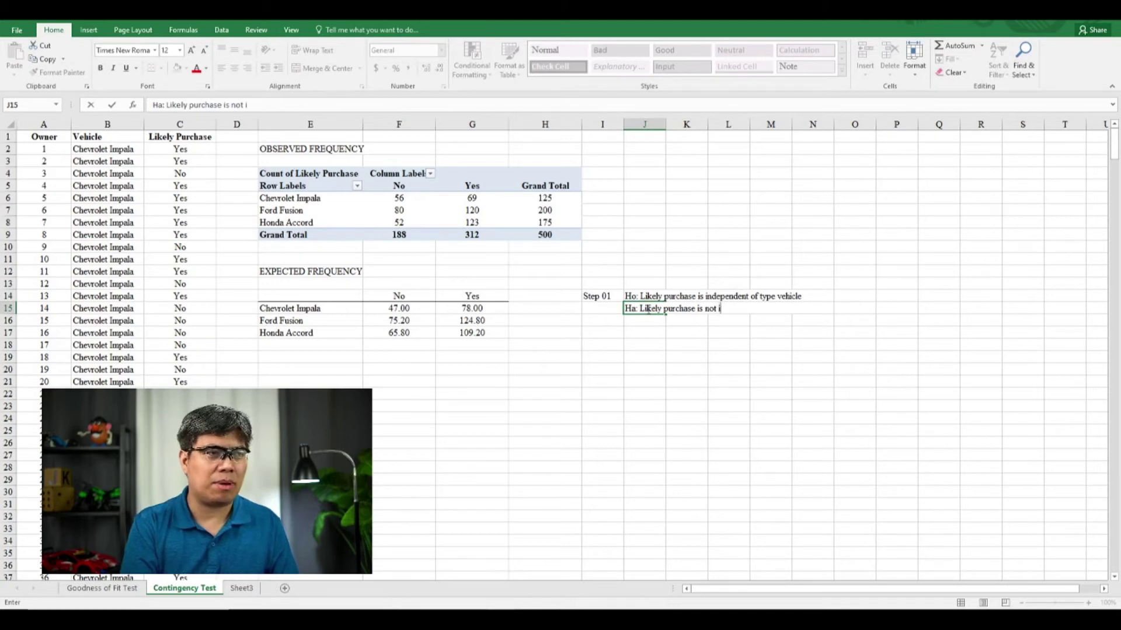
pyautogui.write('ndependent ')
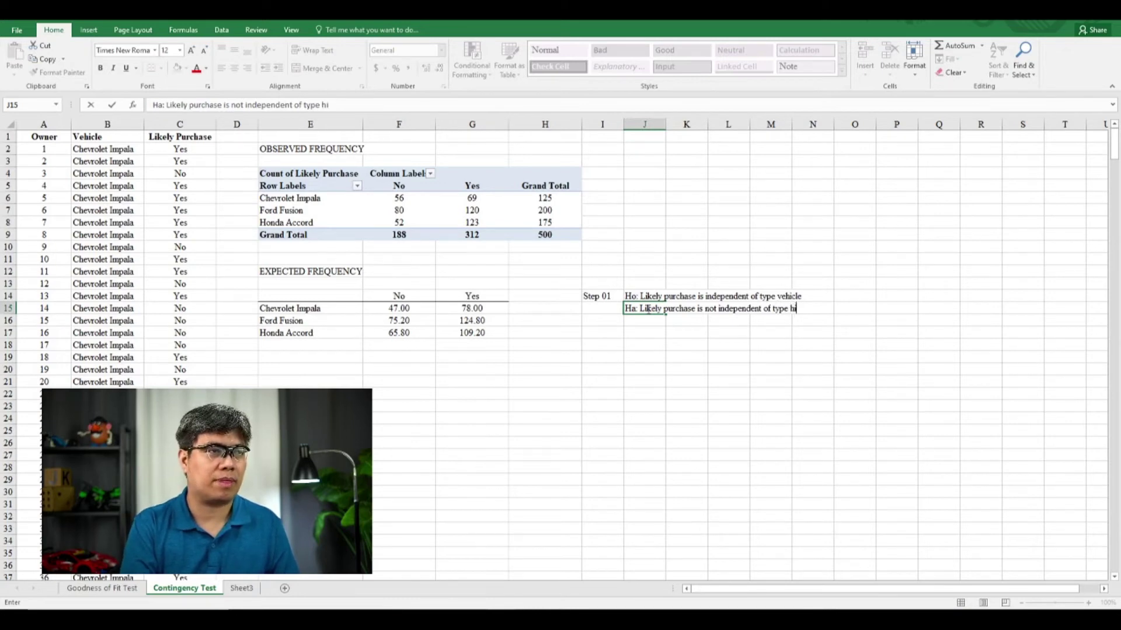
pyautogui.write('of type vechi')
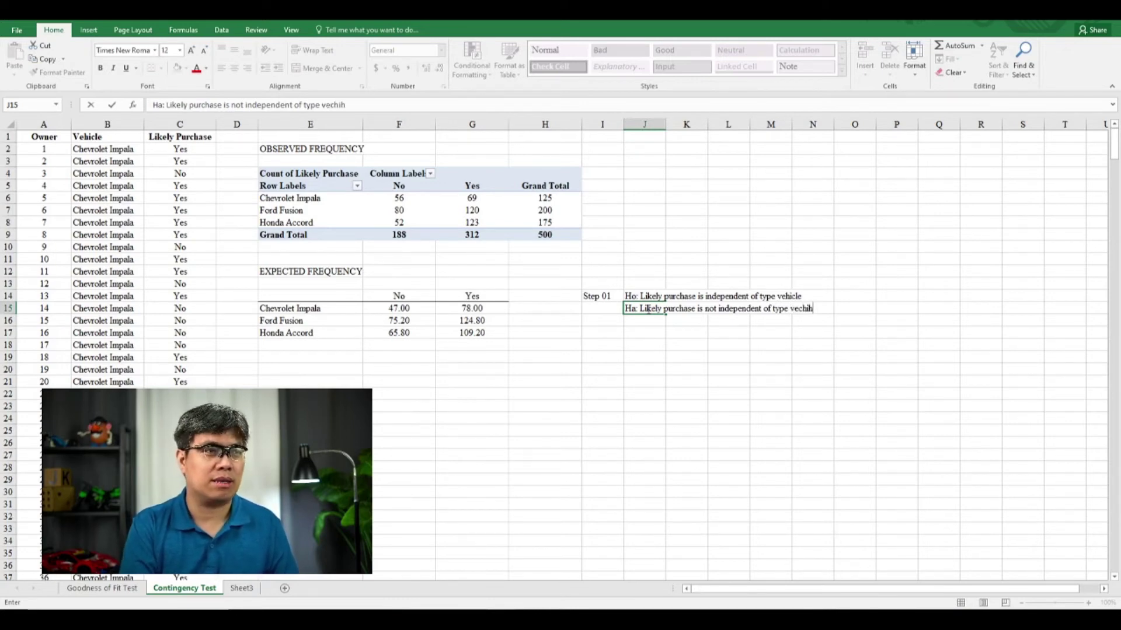
pyautogui.press('BackSpace')
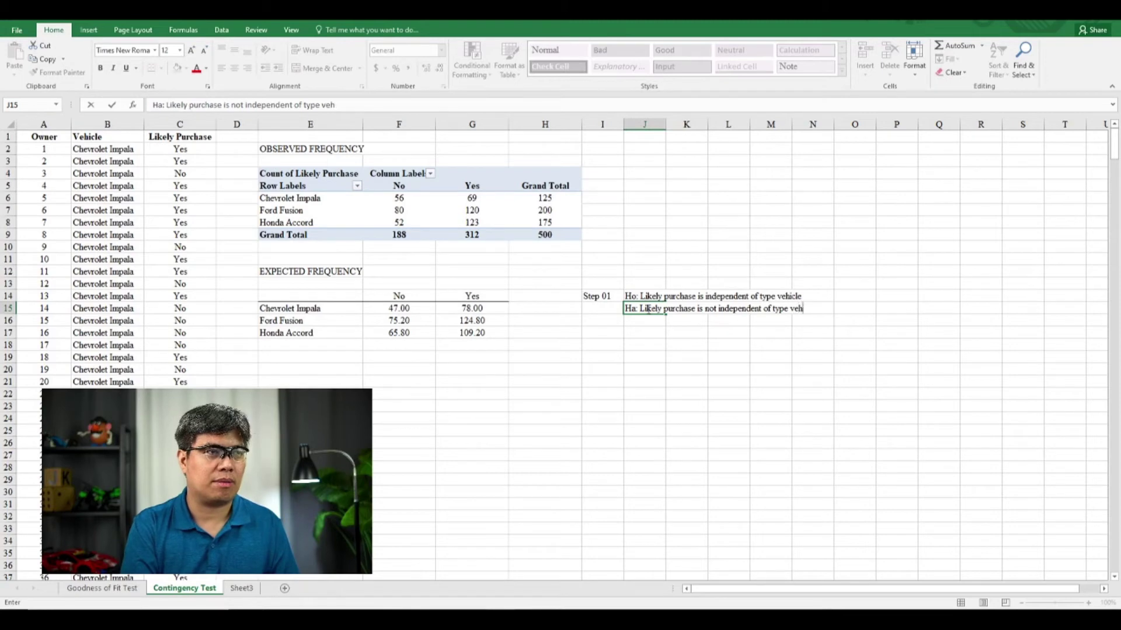
pyautogui.write('icle')
pyautogui.press('Return')
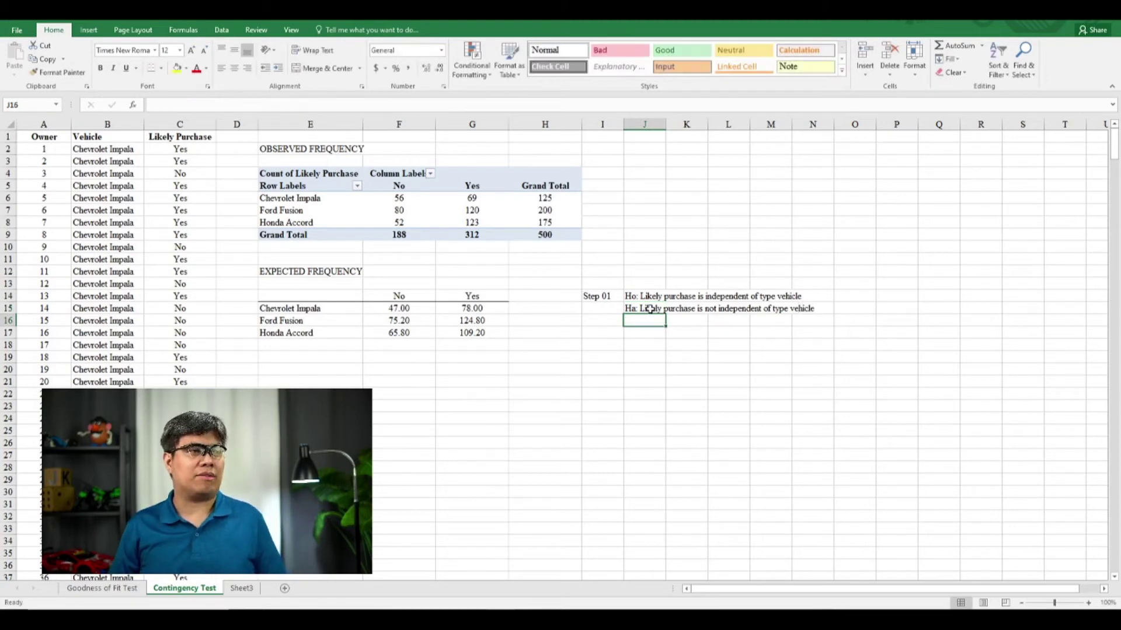
# Bold the step labels in I14:I23 and add the Step 02 label in I17
pyautogui.moveTo(591, 298); pyautogui.dragTo(607, 408)
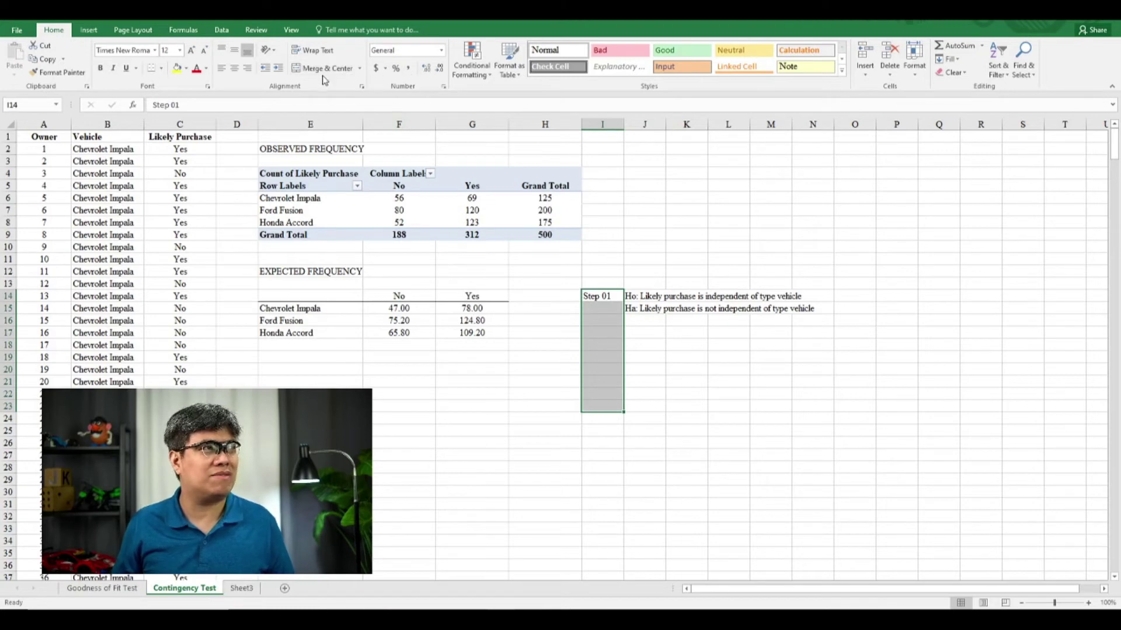
pyautogui.click(102, 71)
pyautogui.click(600, 331)
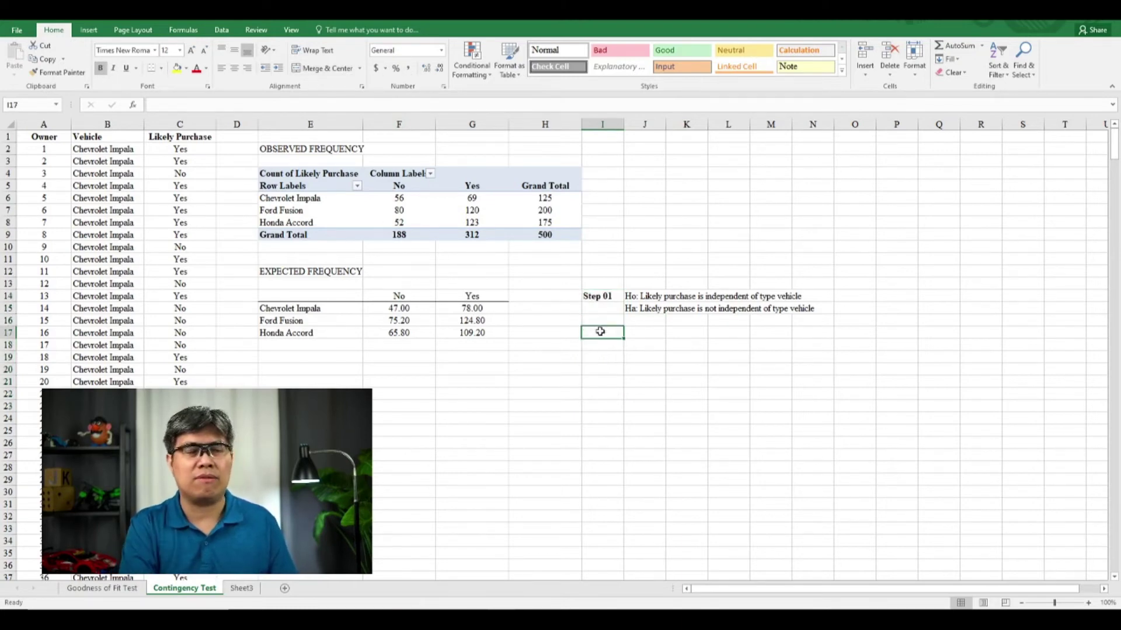
pyautogui.write('Step 0')
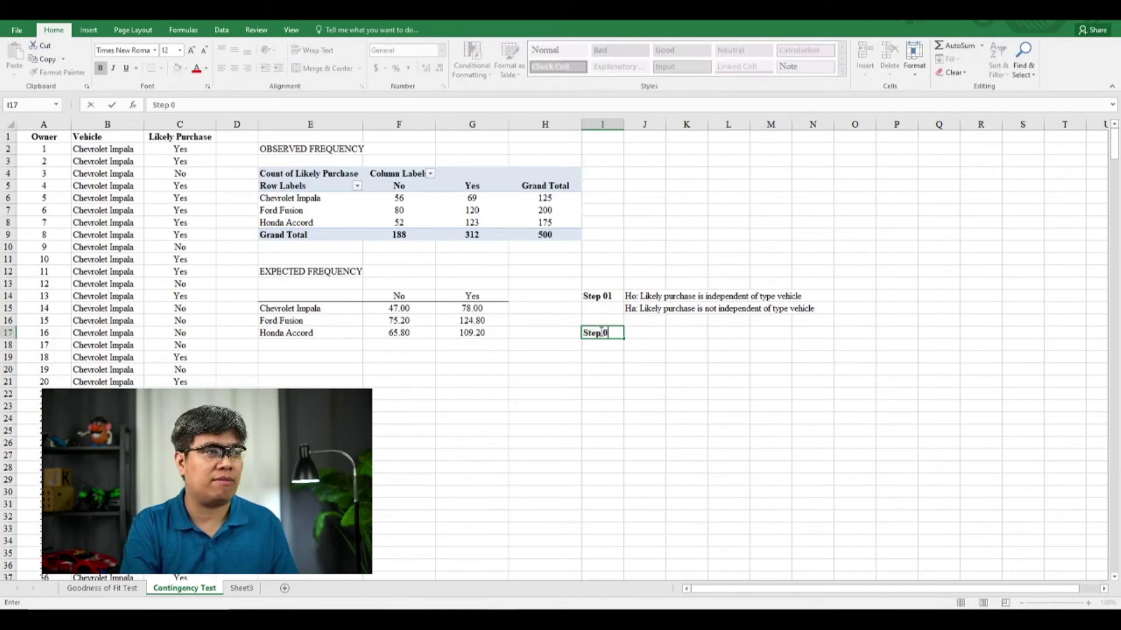
pyautogui.write('2')
pyautogui.press('Tab')
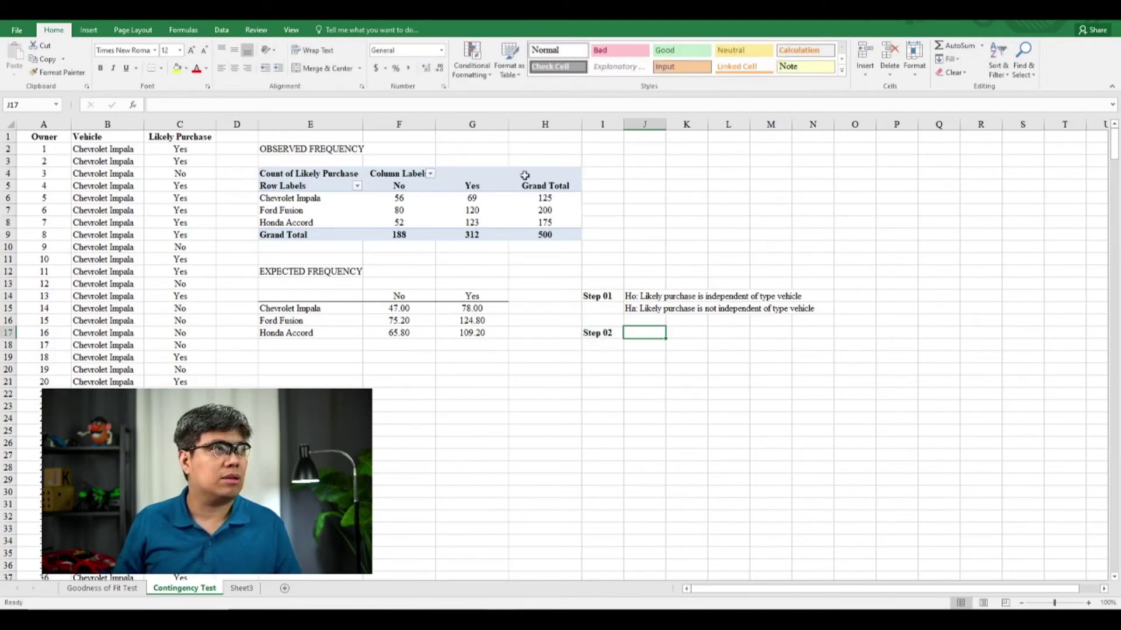
# Insert the α symbol to enter α = 0.05 in J17
pyautogui.click(89, 30)
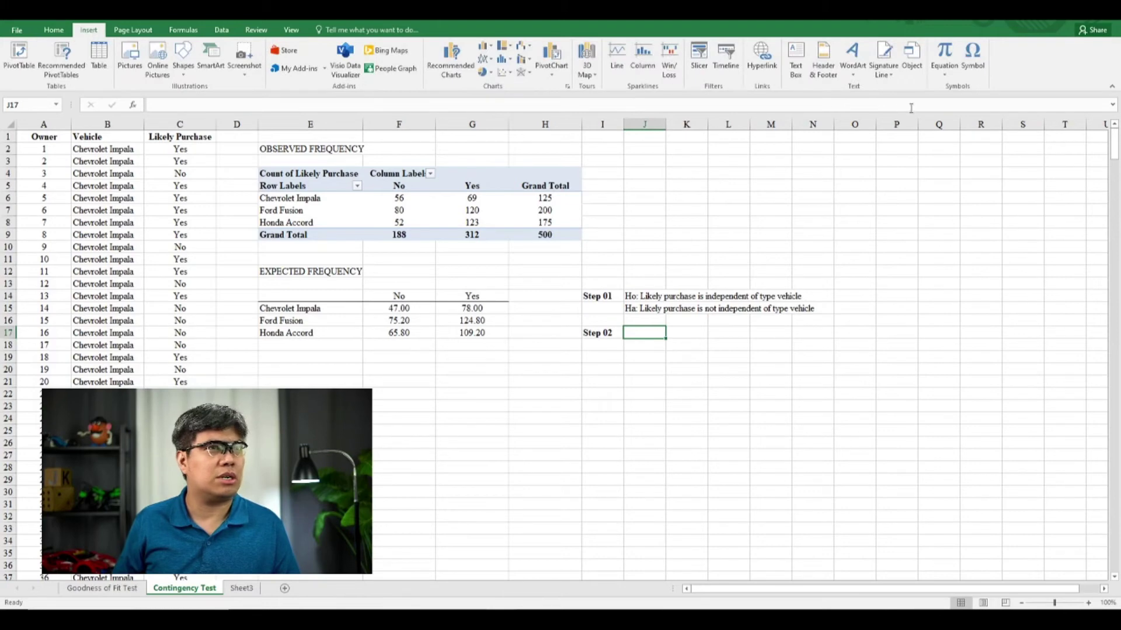
pyautogui.click(972, 57)
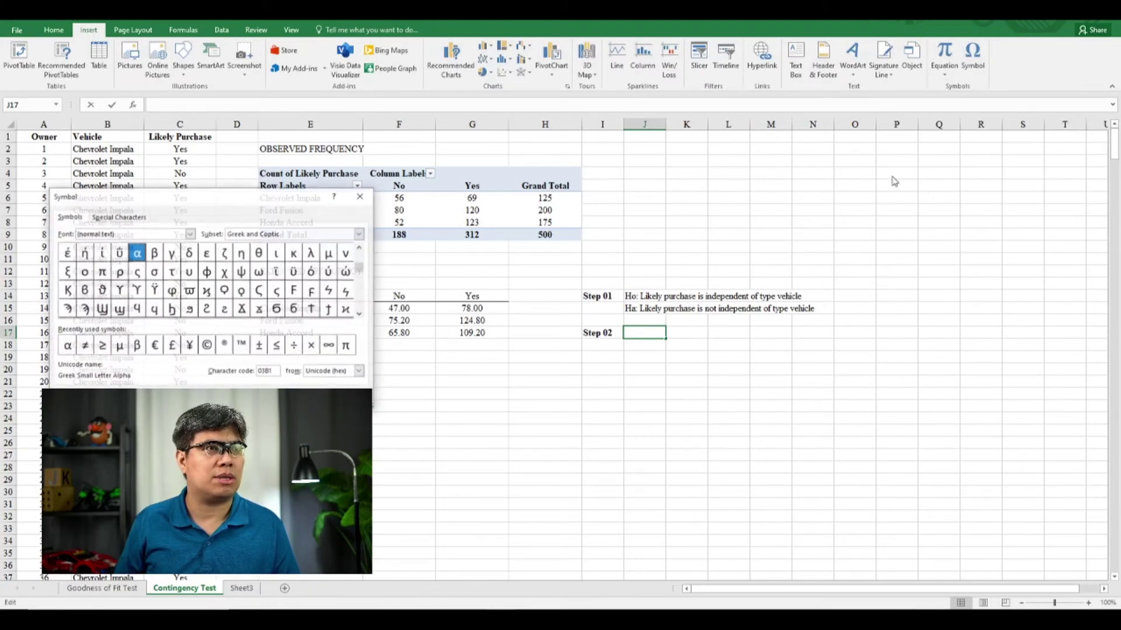
pyautogui.doubleClick(71, 346)
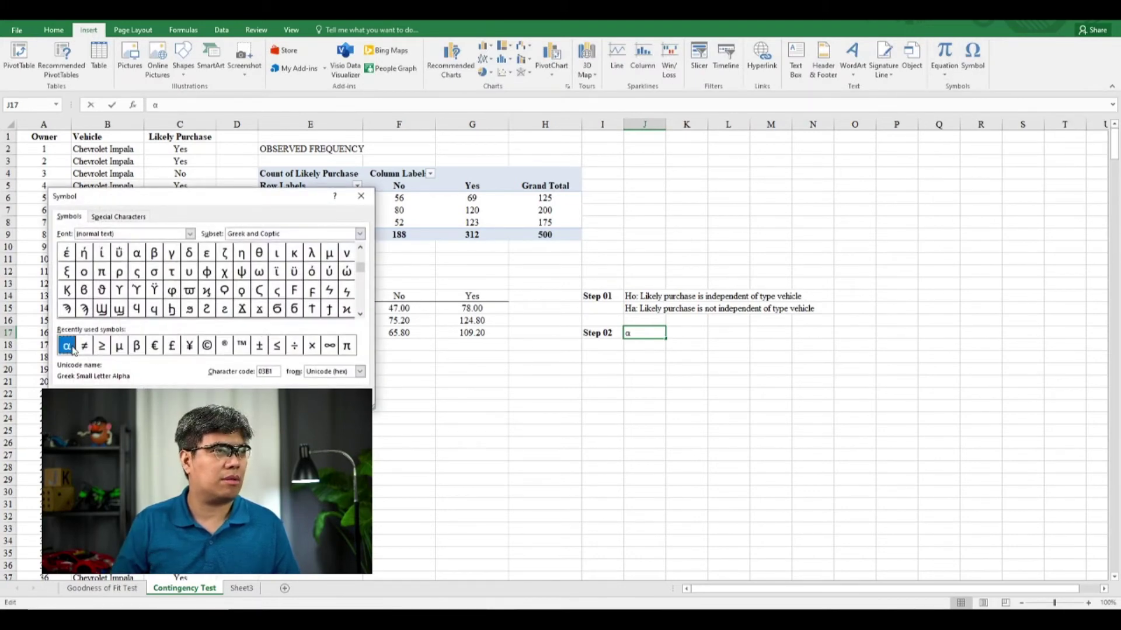
pyautogui.write('= 0.05')
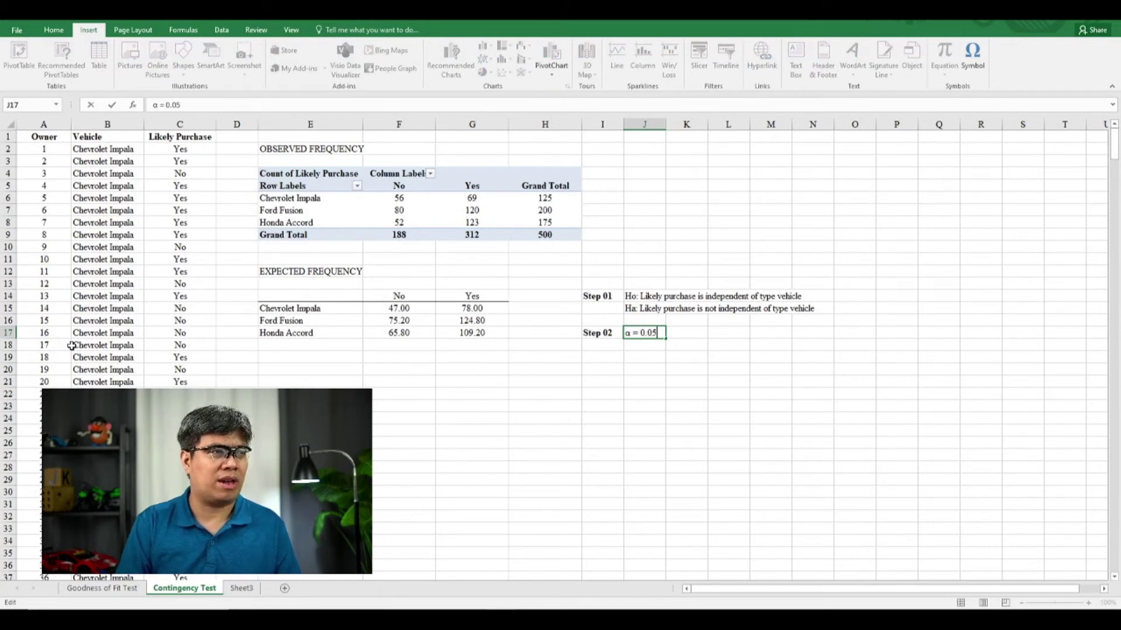
pyautogui.press('Return')
pyautogui.press('Return')
pyautogui.press('Left')
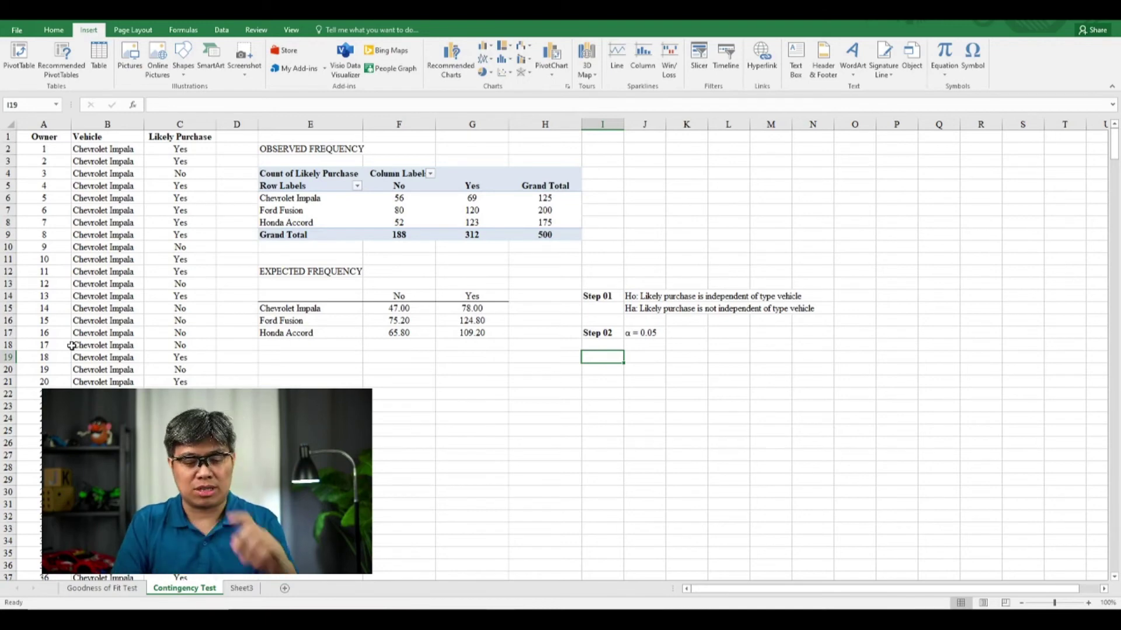
pyautogui.press('Left')
pyautogui.press('Left')
pyautogui.press('Left')
pyautogui.press('Left')
pyautogui.press('Left')
pyautogui.press('Left')
# Label E19 'p-value' and enter =CHITEST(F6:G8,F15:G17) in F19
pyautogui.press('Right')
pyautogui.press('Right')
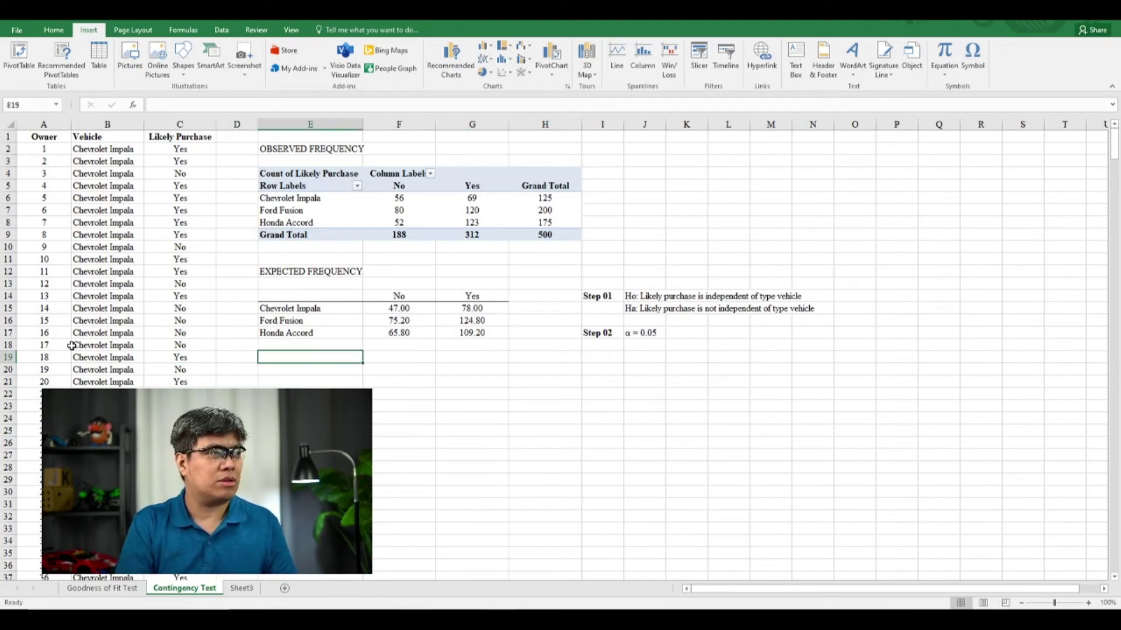
pyautogui.write('p-va')
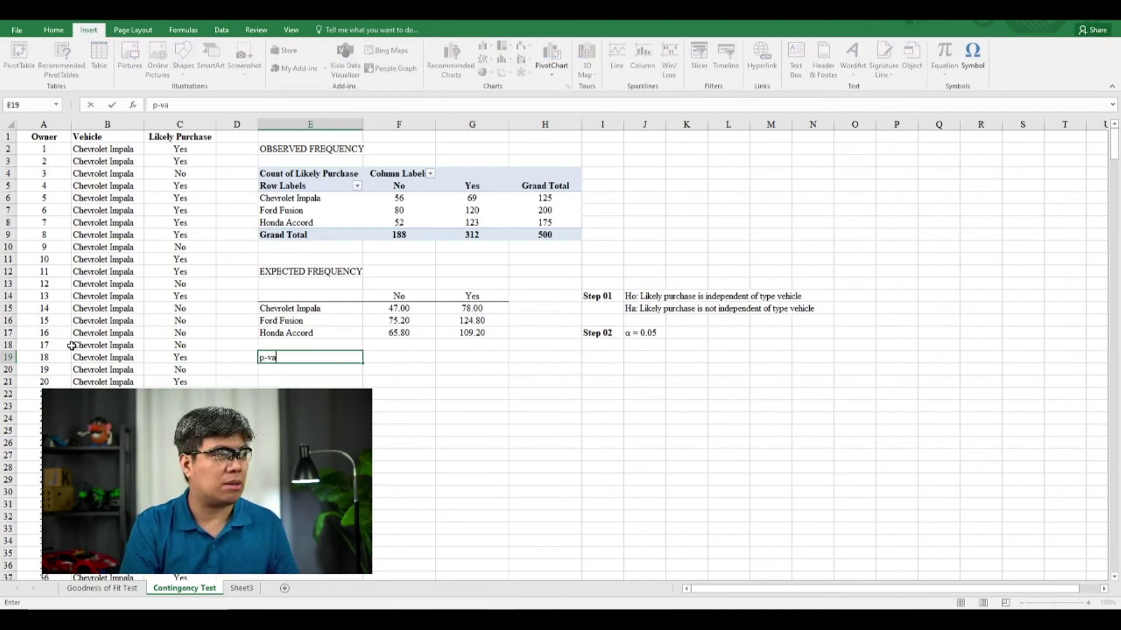
pyautogui.write('lue')
pyautogui.press('Tab')
pyautogui.write('=')
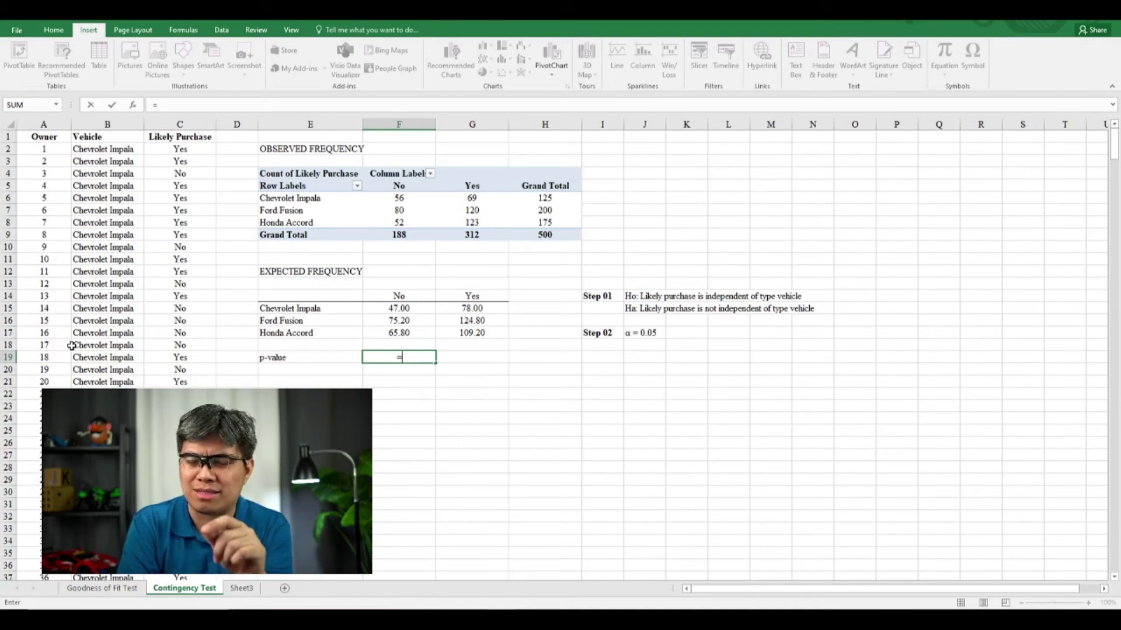
pyautogui.write('chi')
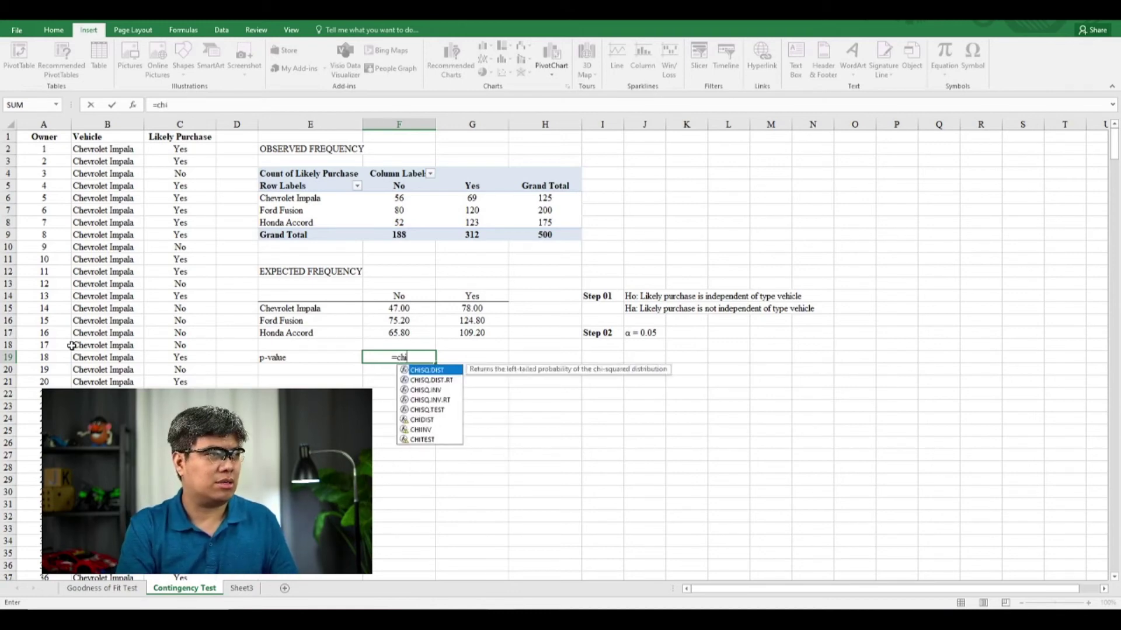
pyautogui.write('test(')
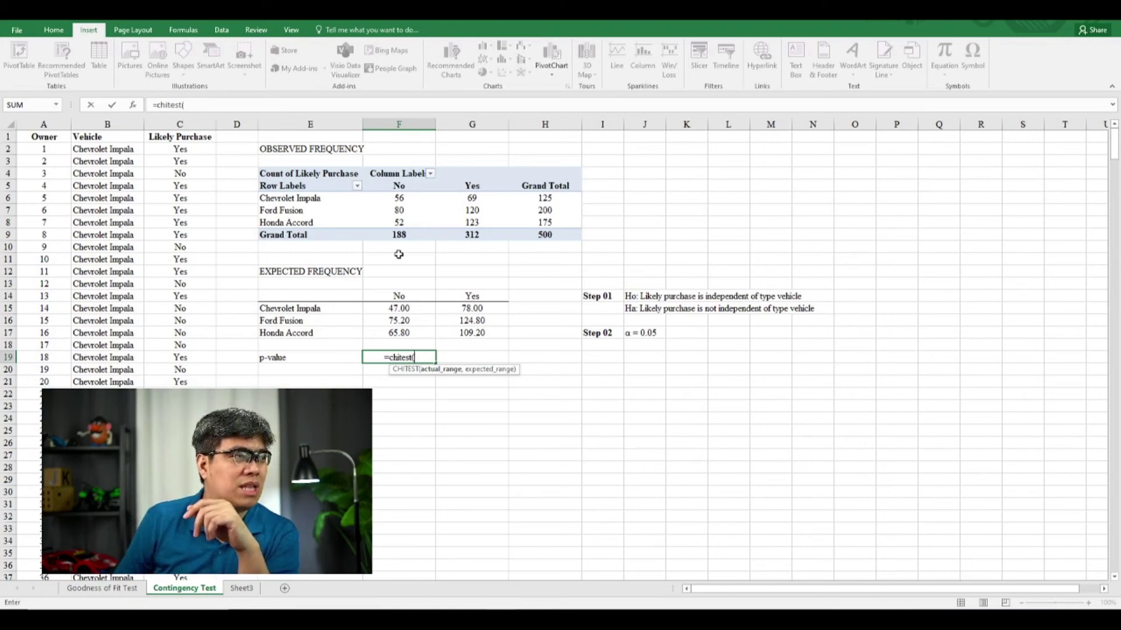
pyautogui.moveTo(396, 198); pyautogui.dragTo(474, 225)
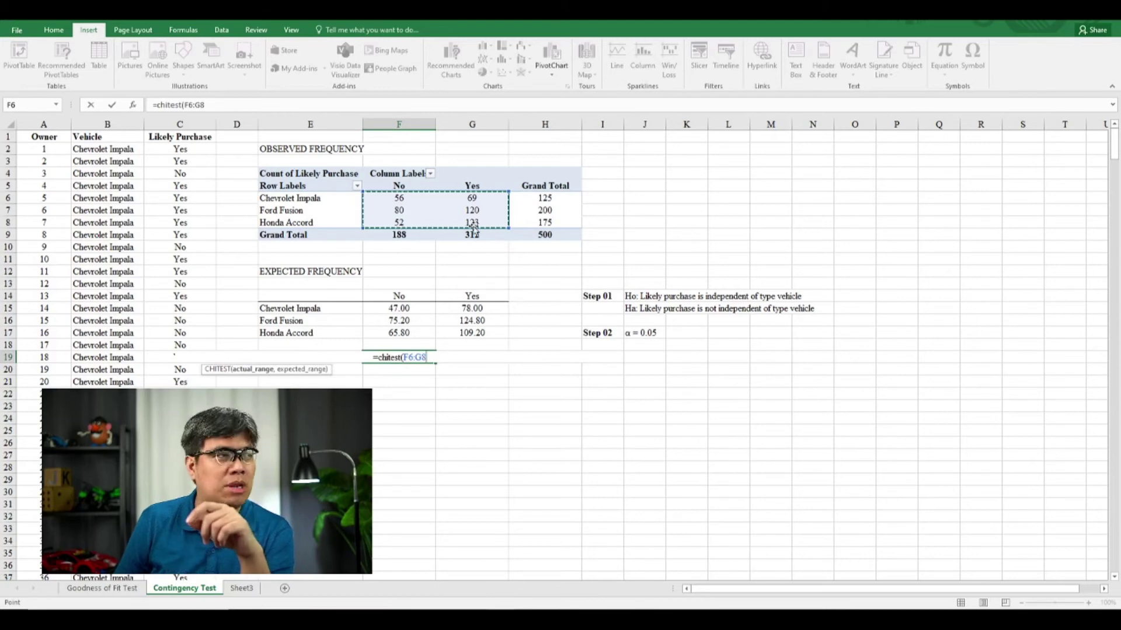
pyautogui.write(',')
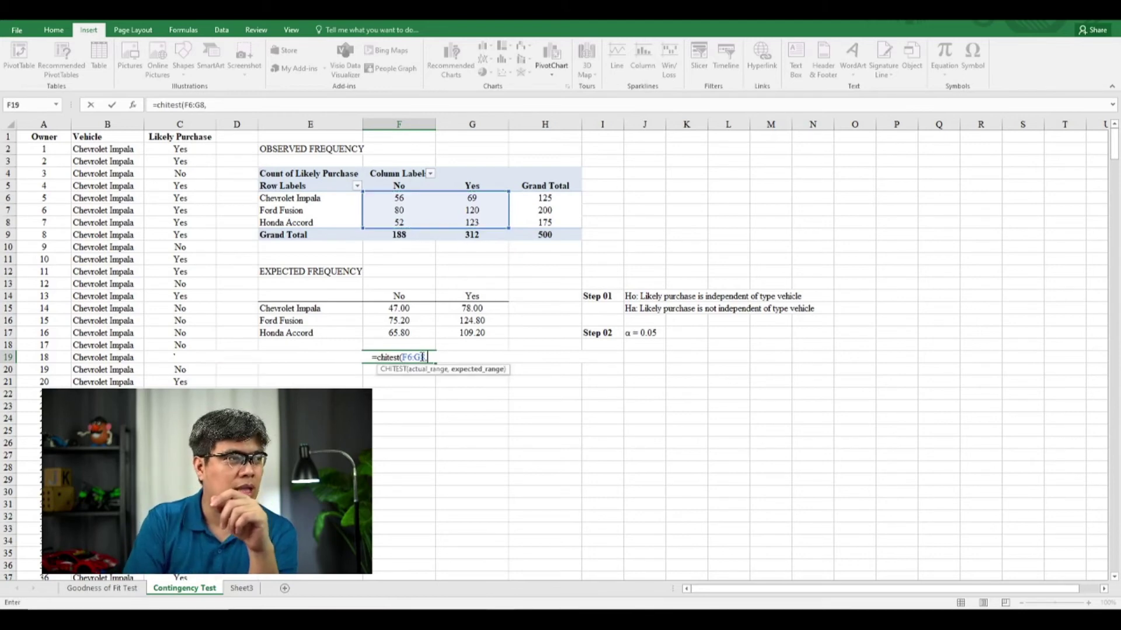
pyautogui.moveTo(399, 308); pyautogui.dragTo(480, 336)
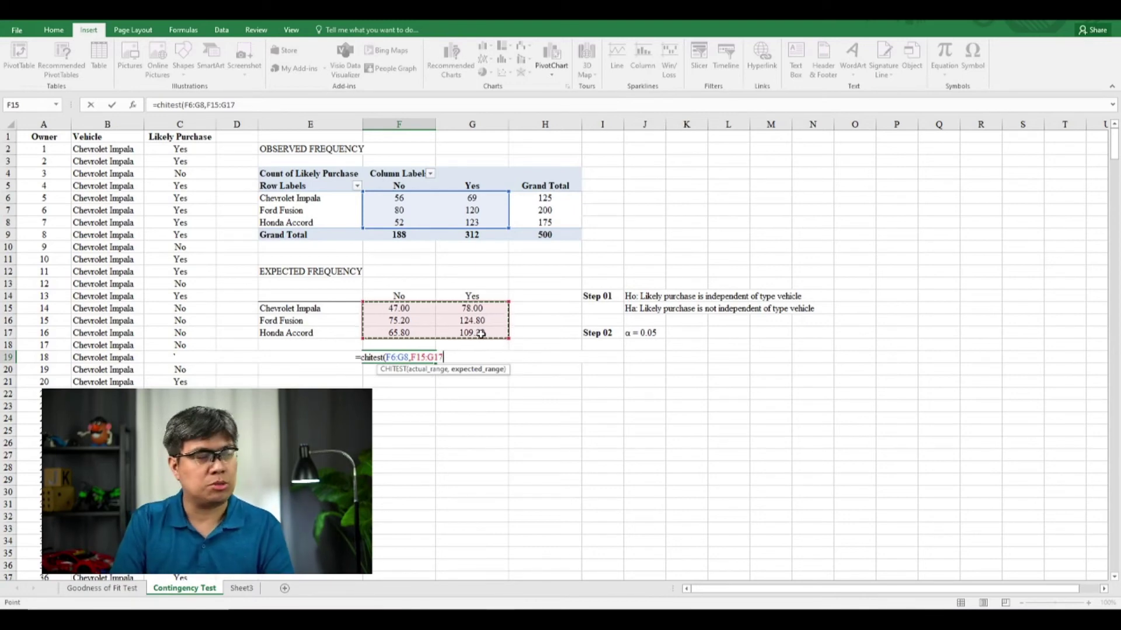
pyautogui.write(')')
pyautogui.press('Return')
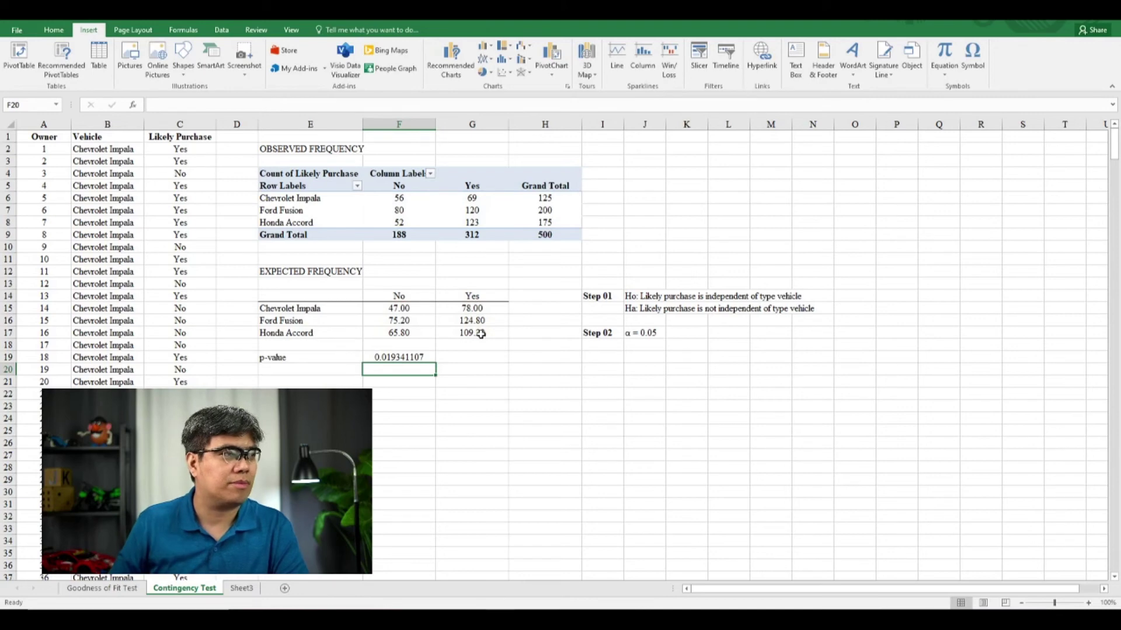
# Reduce the p-value's decimal places so it displays 0.019
pyautogui.click(399, 358)
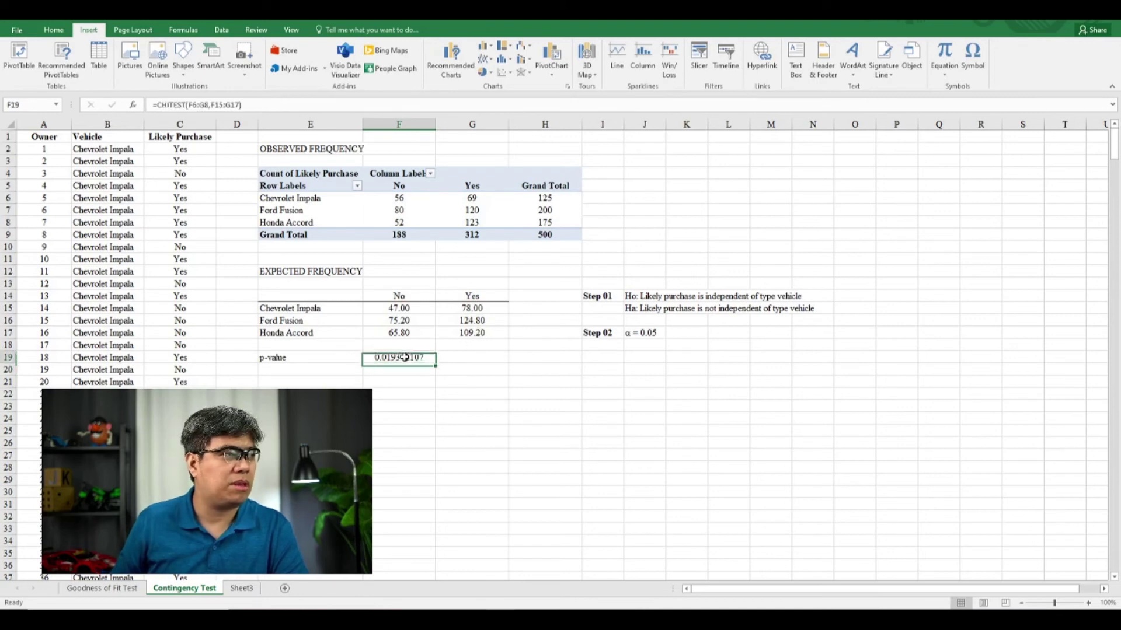
pyautogui.click(54, 30)
pyautogui.click(441, 69)
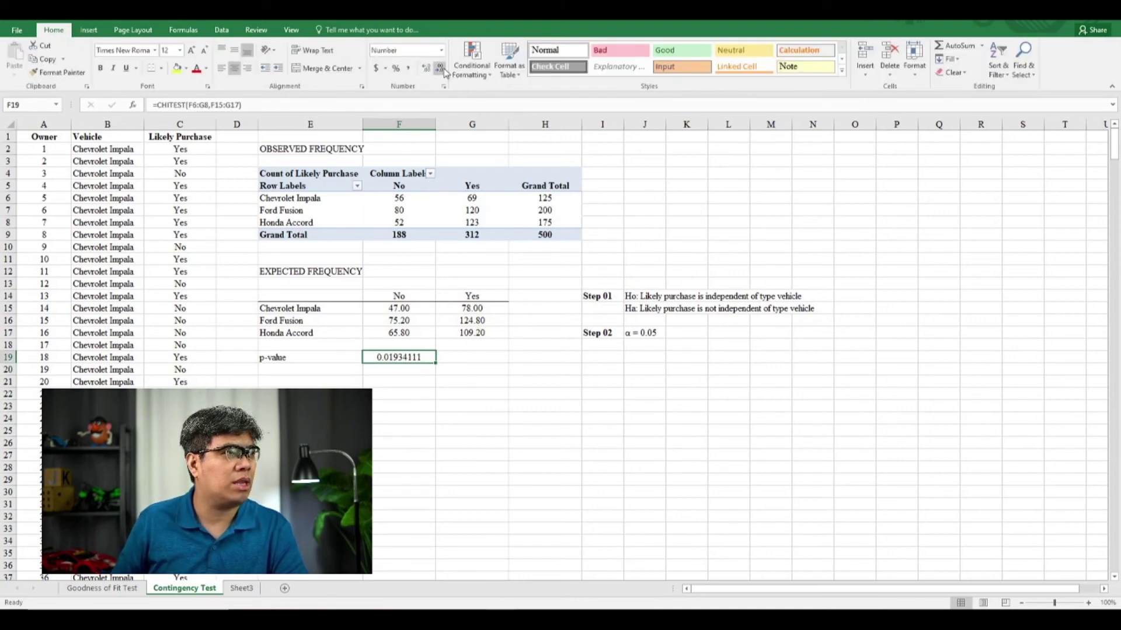
pyautogui.click(440, 68)
pyautogui.click(441, 68)
pyautogui.click(441, 68)
pyautogui.click(440, 68)
pyautogui.click(441, 69)
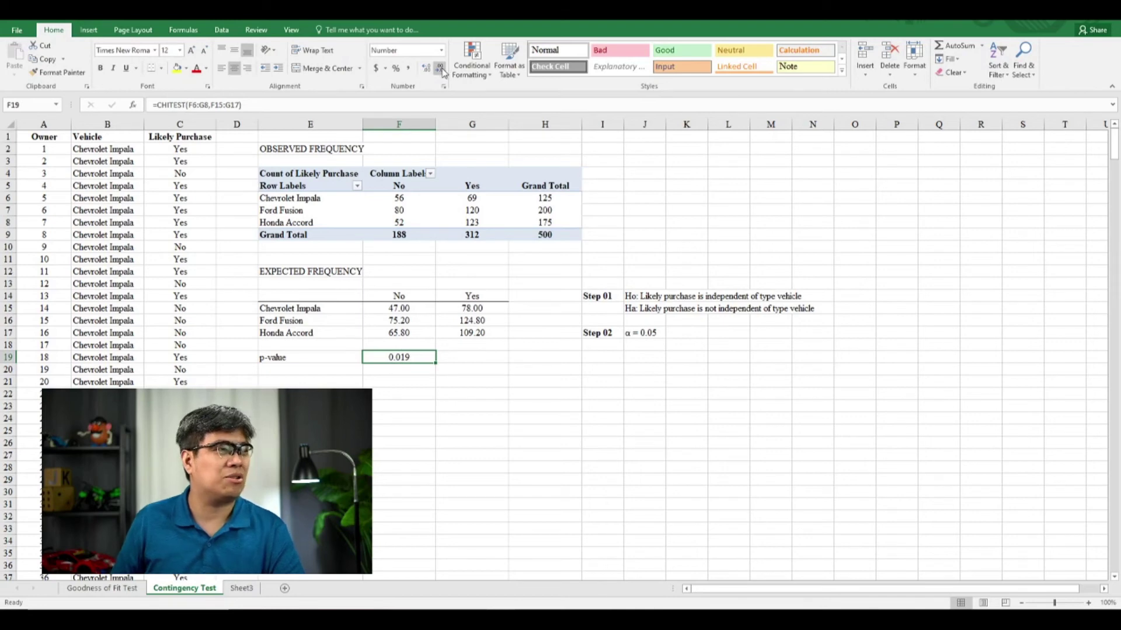
# Enter 'Step 04' in I19, '0.019 <= 0.05' in J19 and 'Reject Ho' in L19
pyautogui.click(598, 358)
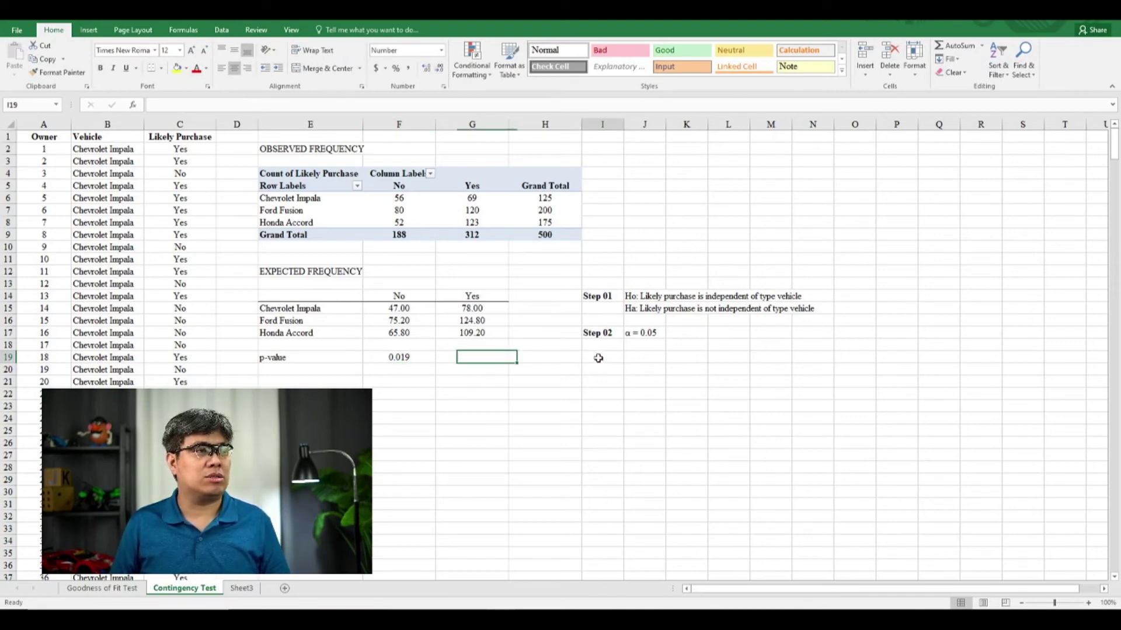
pyautogui.write('Step 04')
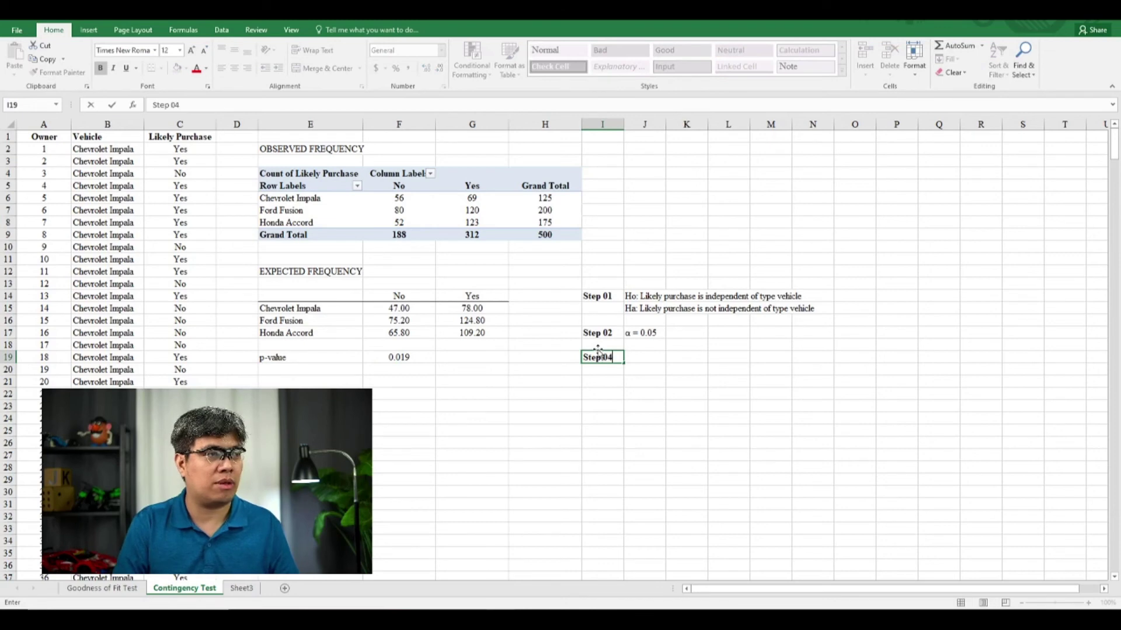
pyautogui.press('Tab')
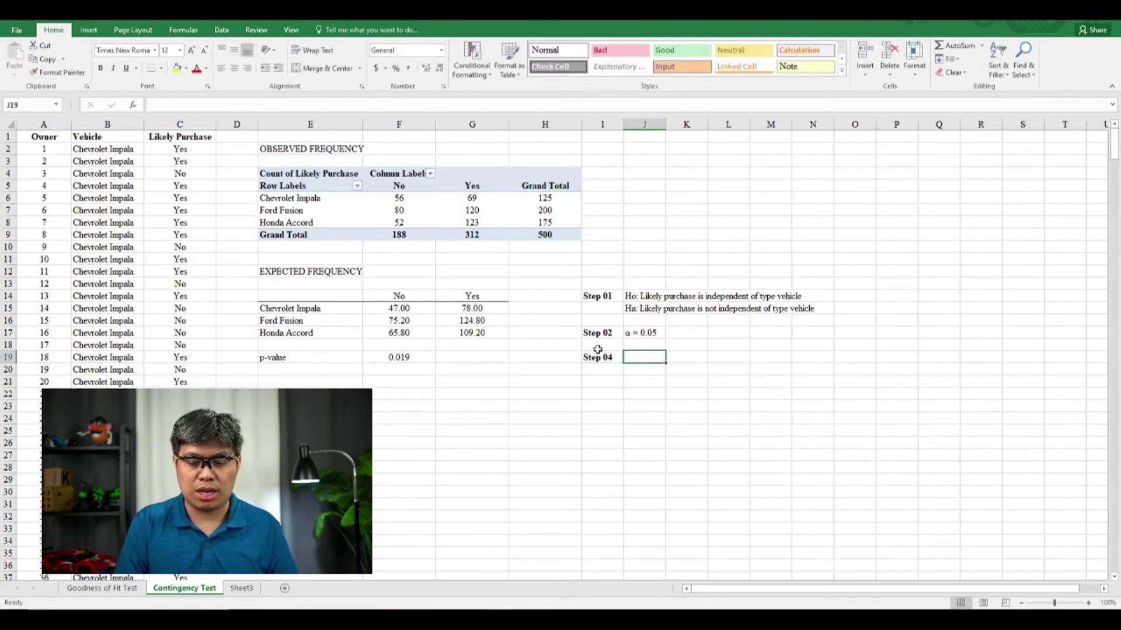
pyautogui.write('0.0')
pyautogui.write('19')
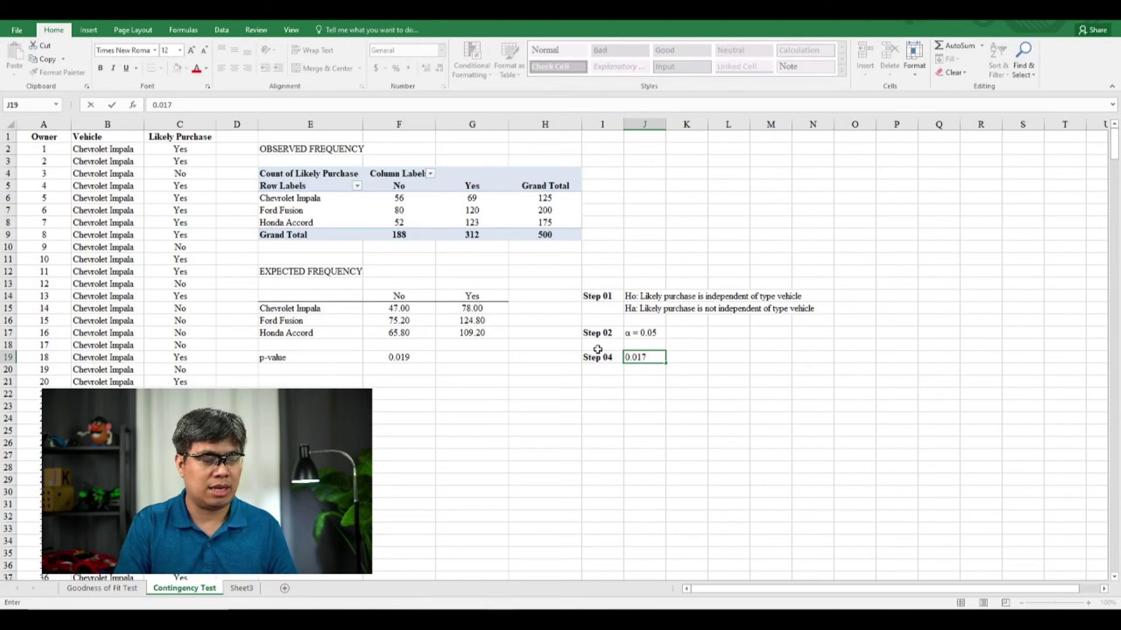
pyautogui.write(' <')
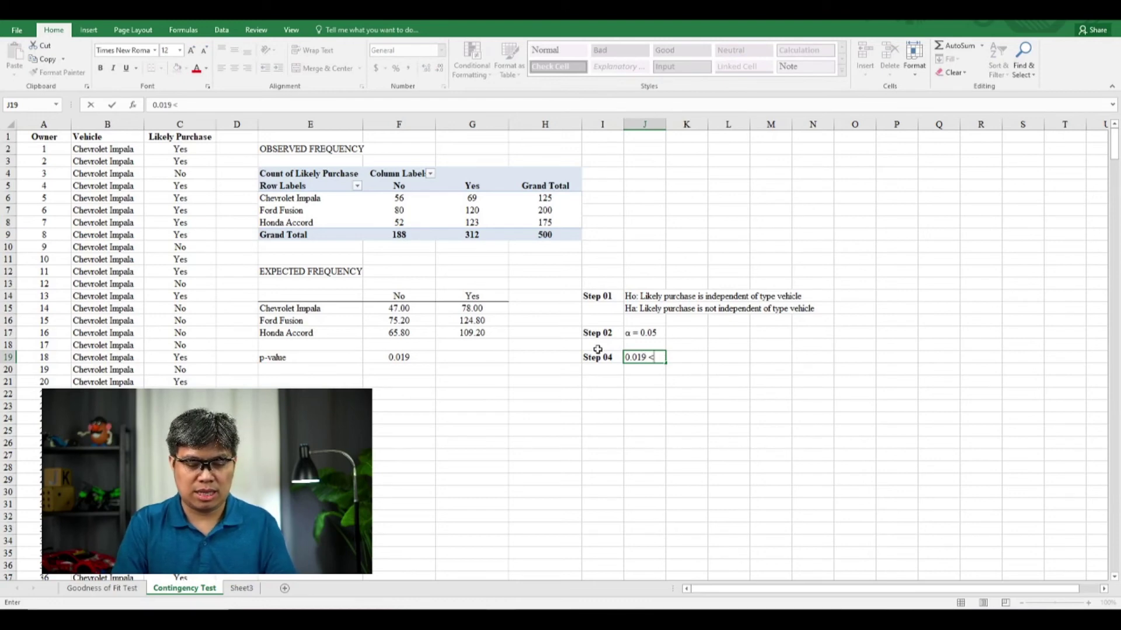
pyautogui.write('= 0.05')
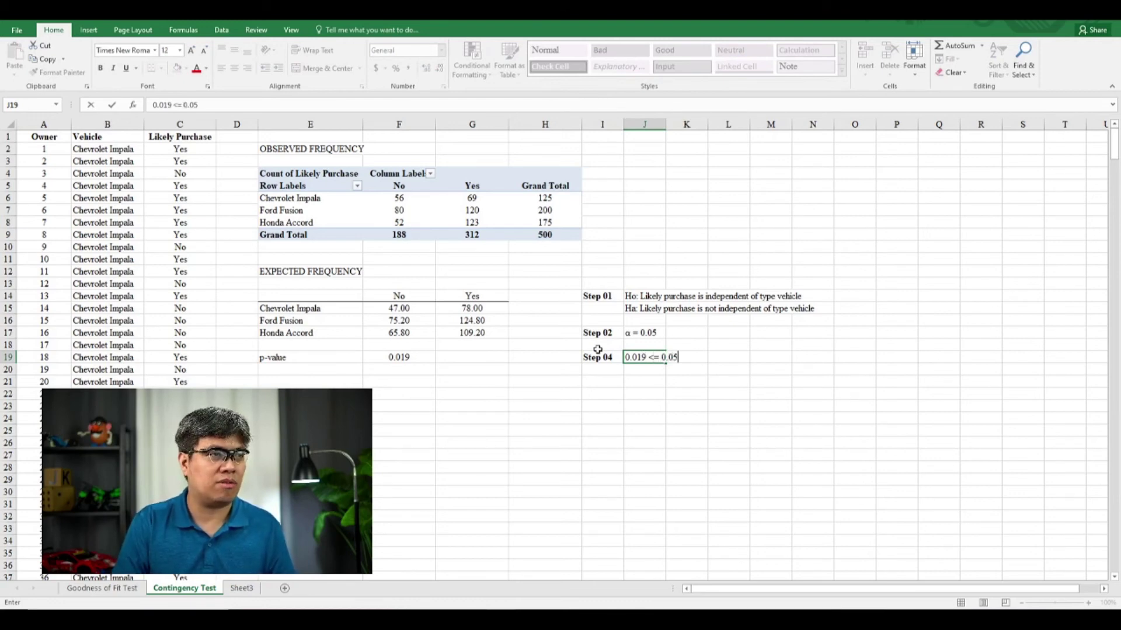
pyautogui.press('Tab')
pyautogui.press('Tab')
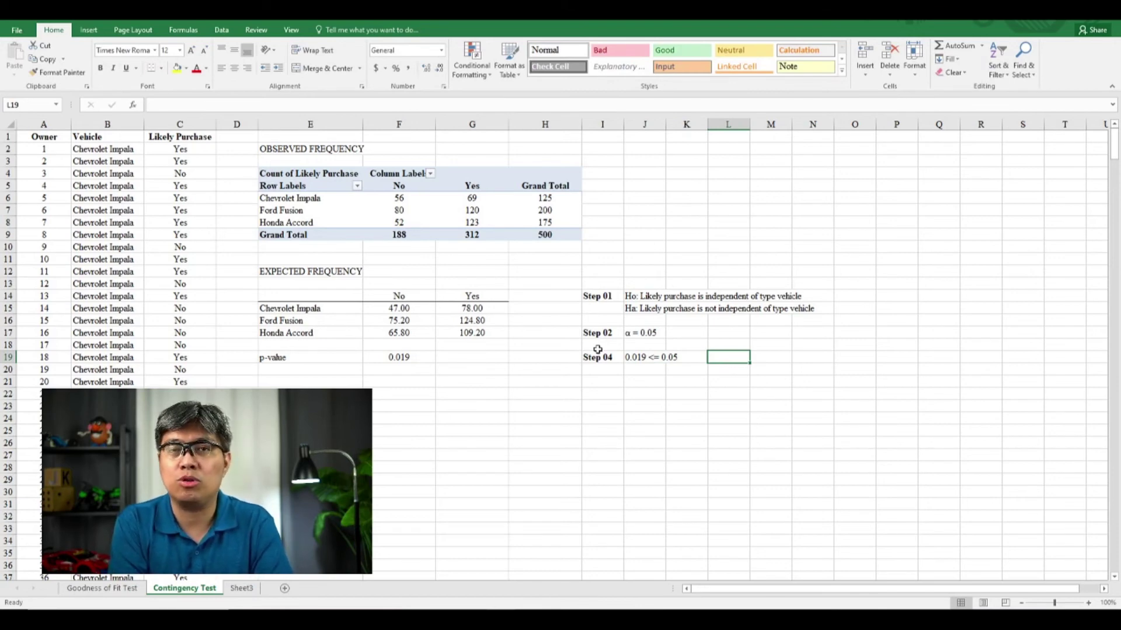
pyautogui.write('Reject Ho')
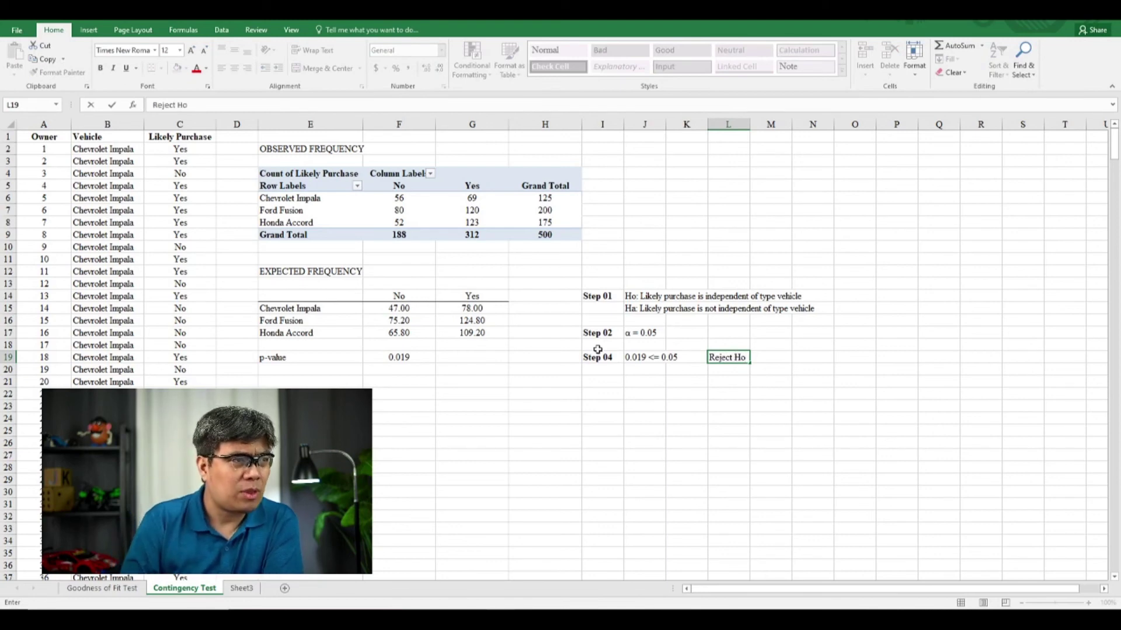
pyautogui.press('Return')
# Select the cells holding the Ha statement
pyautogui.press('Up')
pyautogui.press('Up')
pyautogui.press('Up')
pyautogui.press('Up')
pyautogui.press('Up')
pyautogui.press('Up')
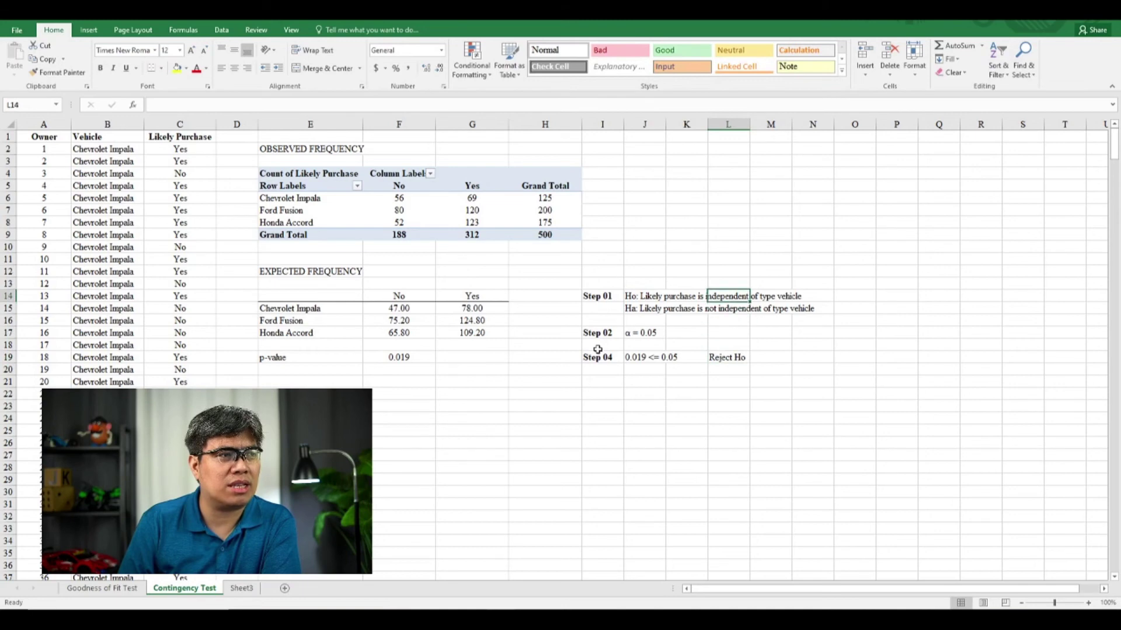
pyautogui.press('Left')
pyautogui.press('Down')
pyautogui.press('Left')
pyautogui.hotkey('shift', 'Right')
pyautogui.hotkey('shift', 'Right')
pyautogui.hotkey('shift', 'Right')
pyautogui.hotkey('shift', 'Right')
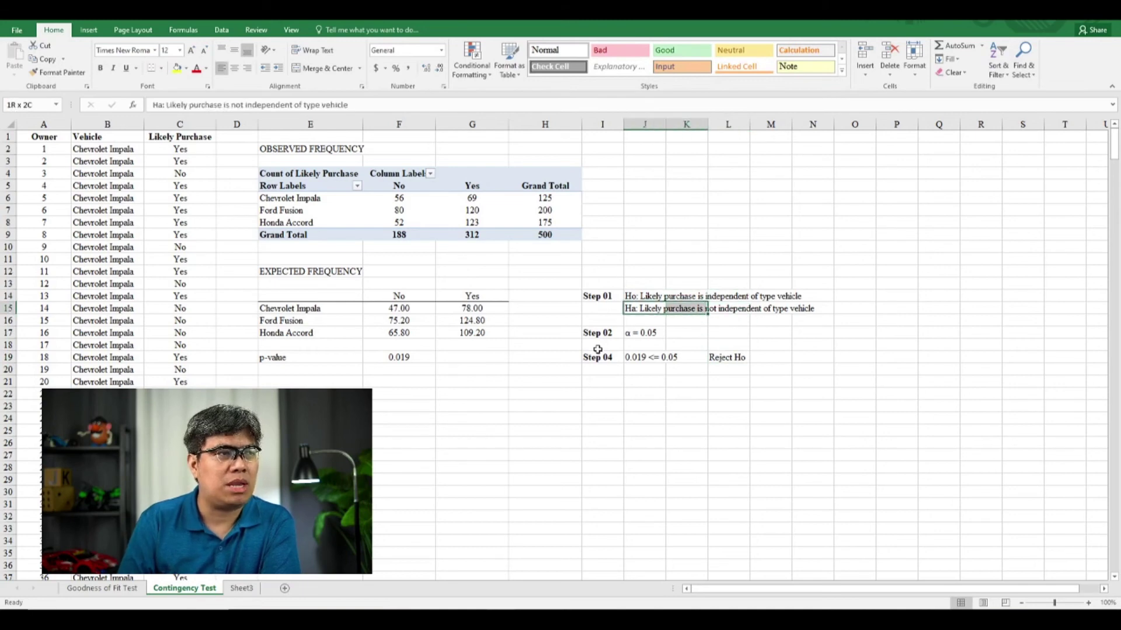